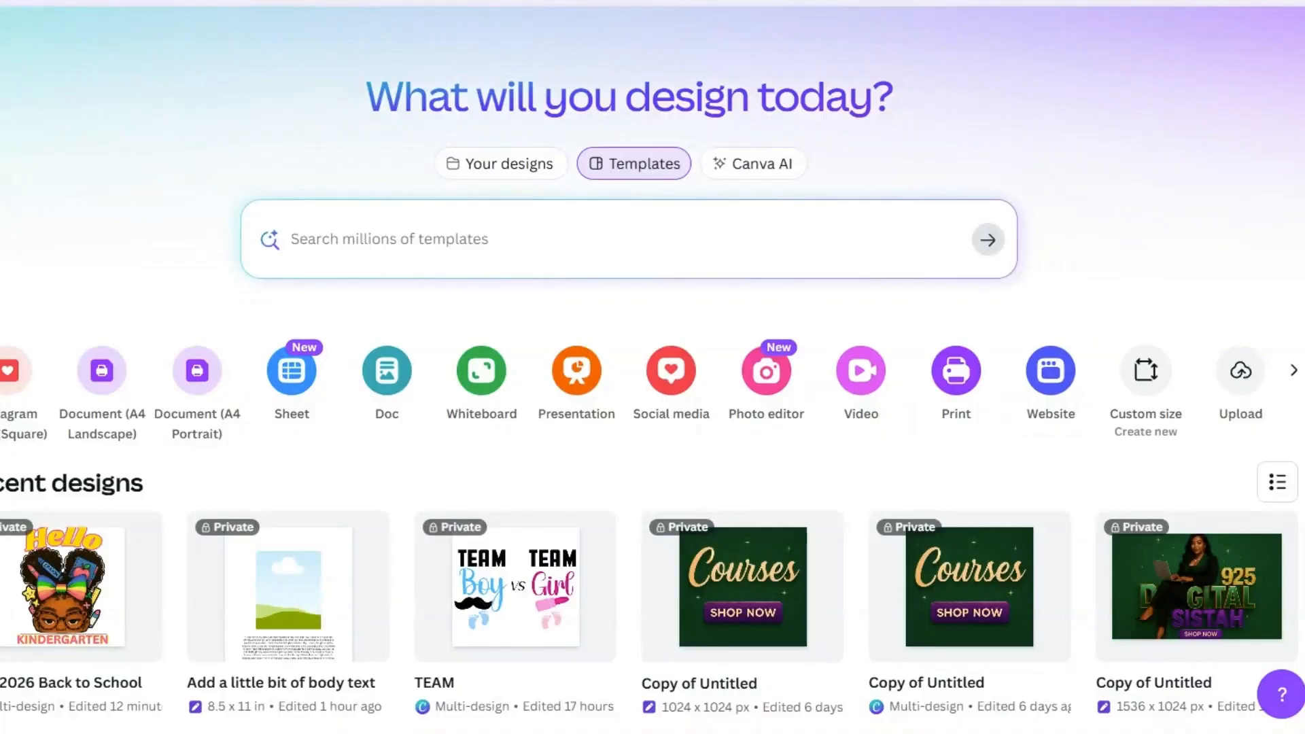
Step: Create a blank custom-size portrait design and search the elements for notebook paper
{"action": "left_click", "coordinate": [1146, 373]}
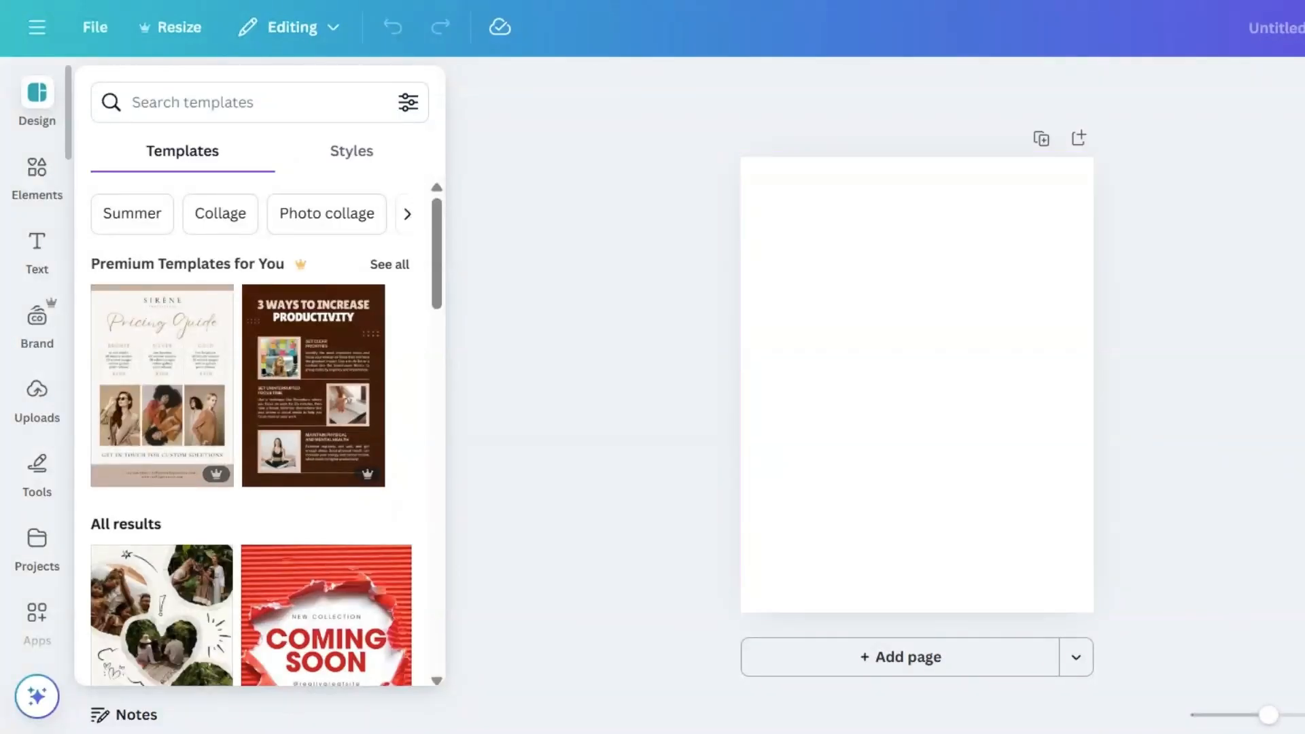
{"action": "left_click", "coordinate": [37, 170]}
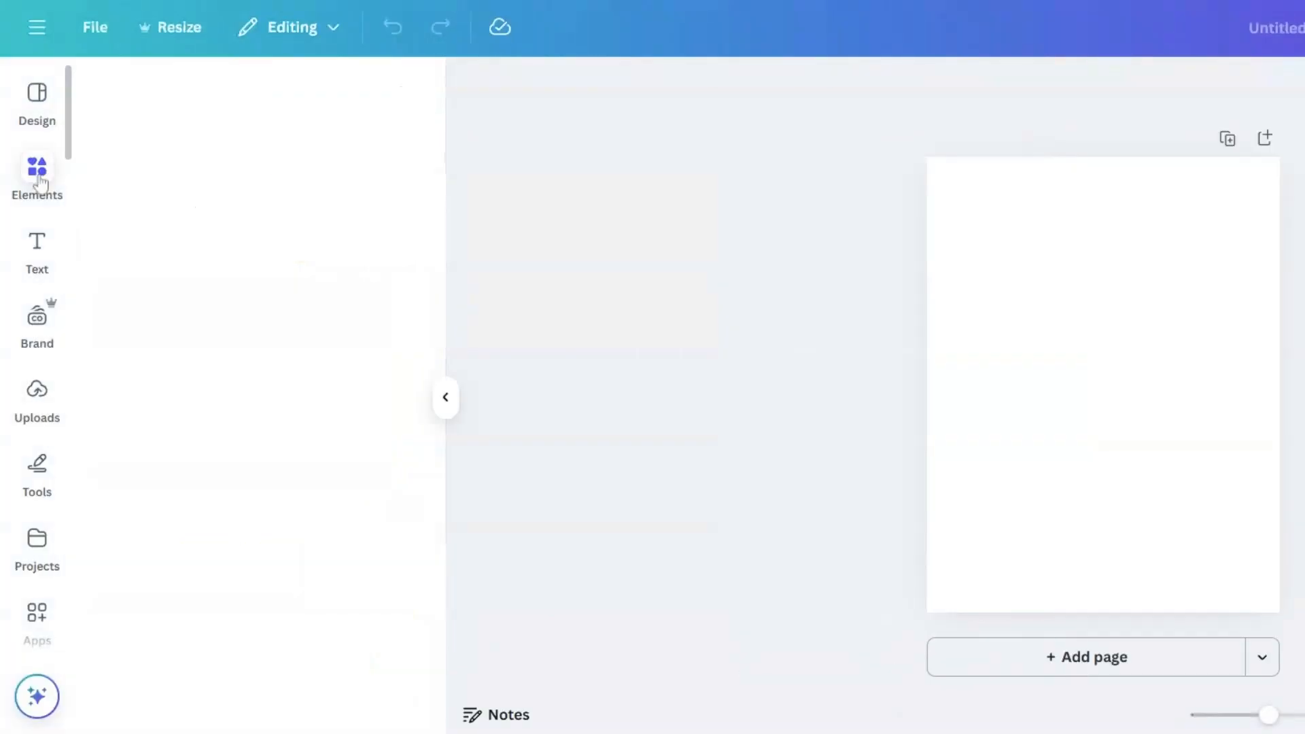
{"action": "left_click", "coordinate": [260, 93]}
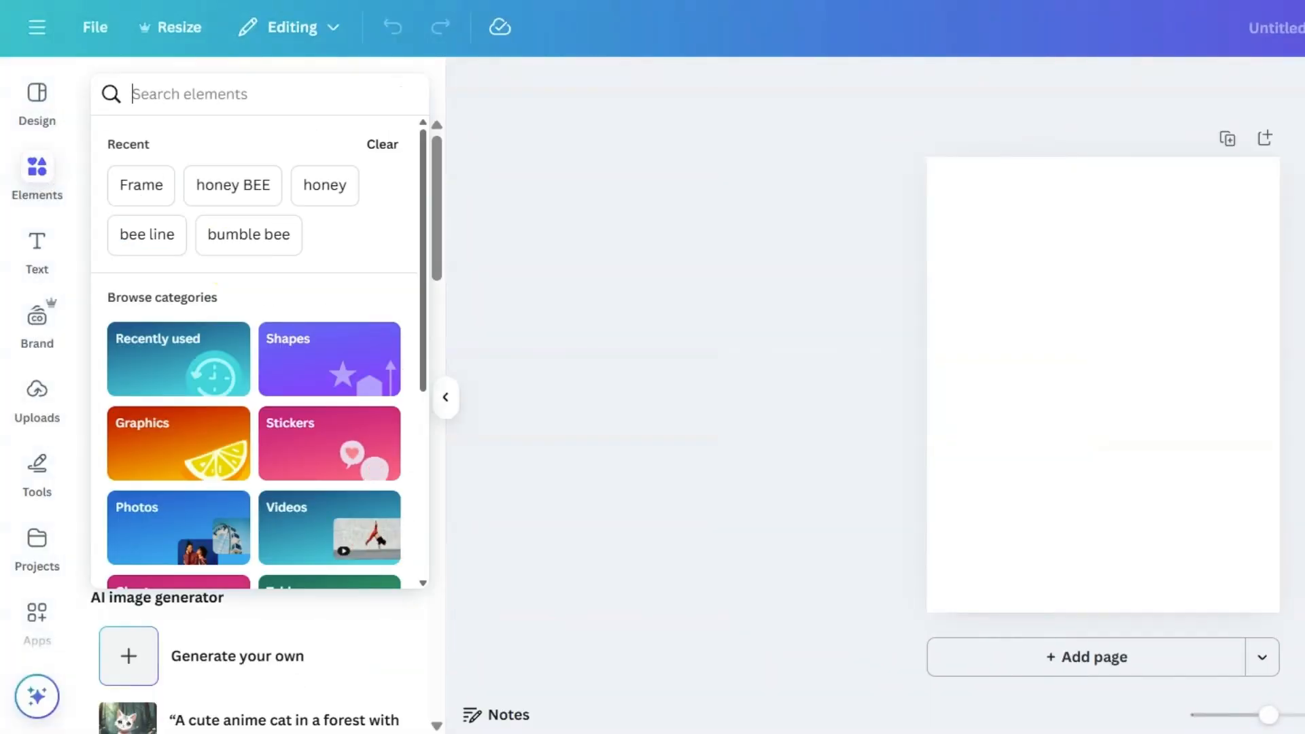
{"action": "type", "text": "notebook paper"}
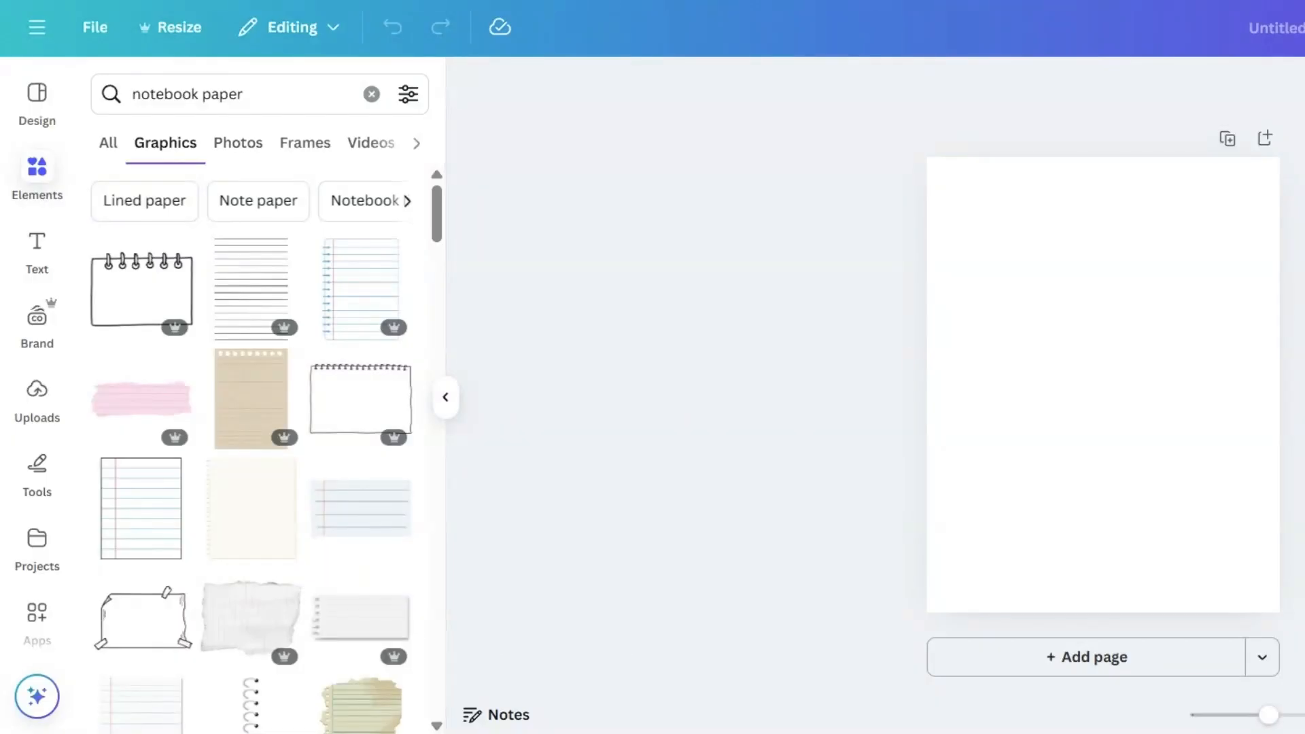
Step: Examine the notebook paper graphics and photos for a suitable lined sheet
{"action": "scroll", "coordinate": [358, 300], "scroll_direction": "down", "scroll_amount": 3}
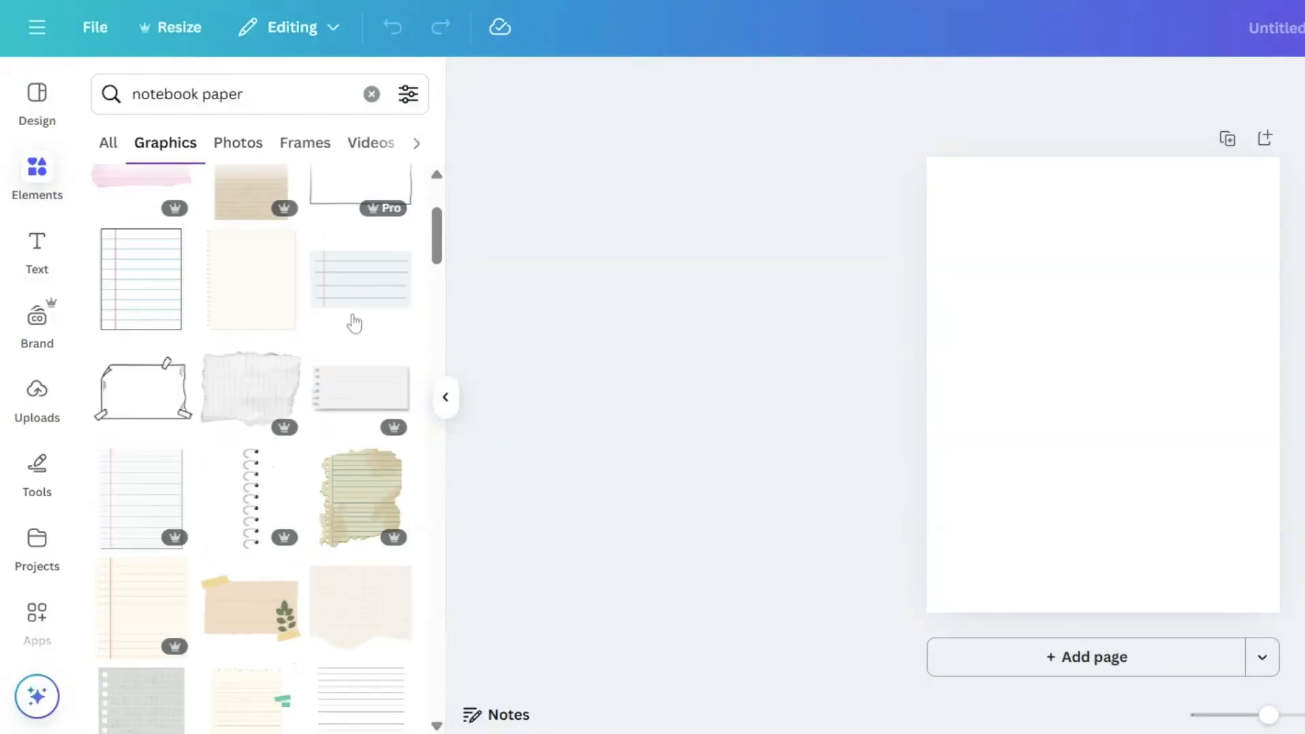
{"action": "scroll", "coordinate": [355, 324], "scroll_direction": "down", "scroll_amount": 2}
{"action": "scroll", "coordinate": [354, 323], "scroll_direction": "down", "scroll_amount": 2}
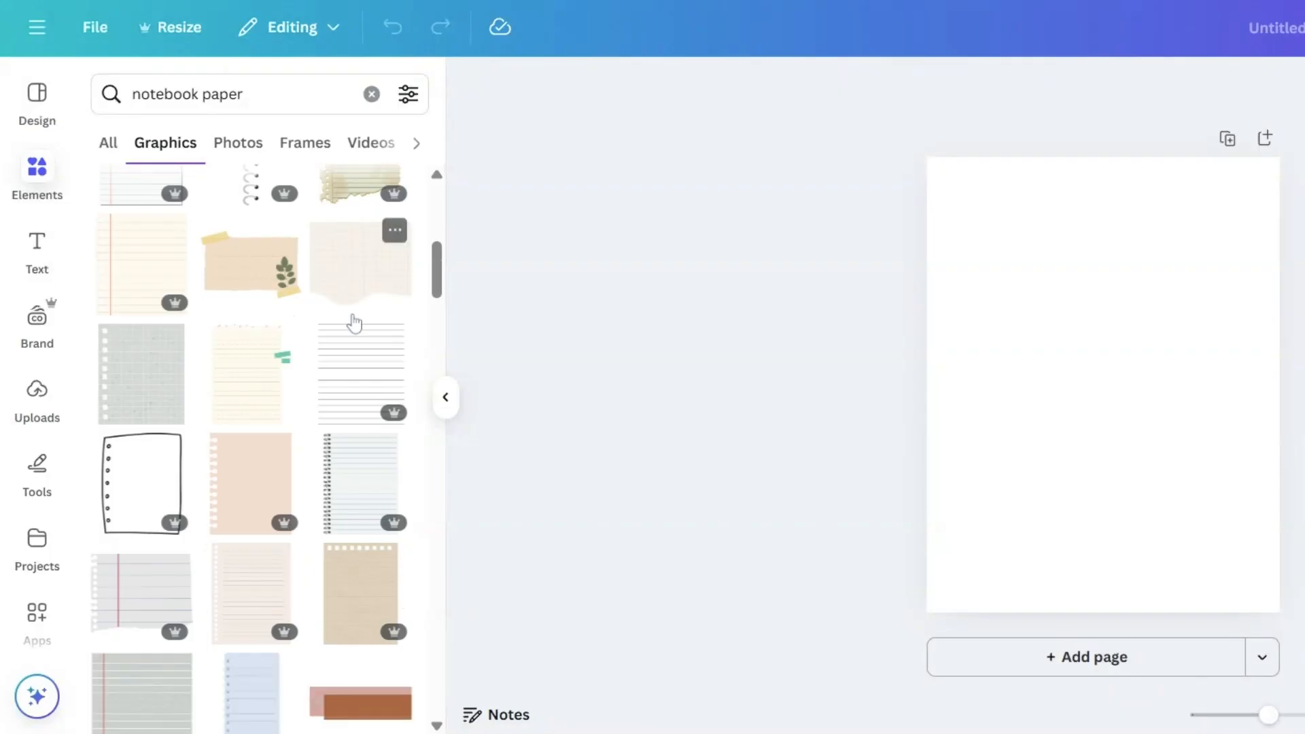
{"action": "scroll", "coordinate": [355, 324], "scroll_direction": "up", "scroll_amount": 3}
{"action": "scroll", "coordinate": [354, 323], "scroll_direction": "up", "scroll_amount": 2}
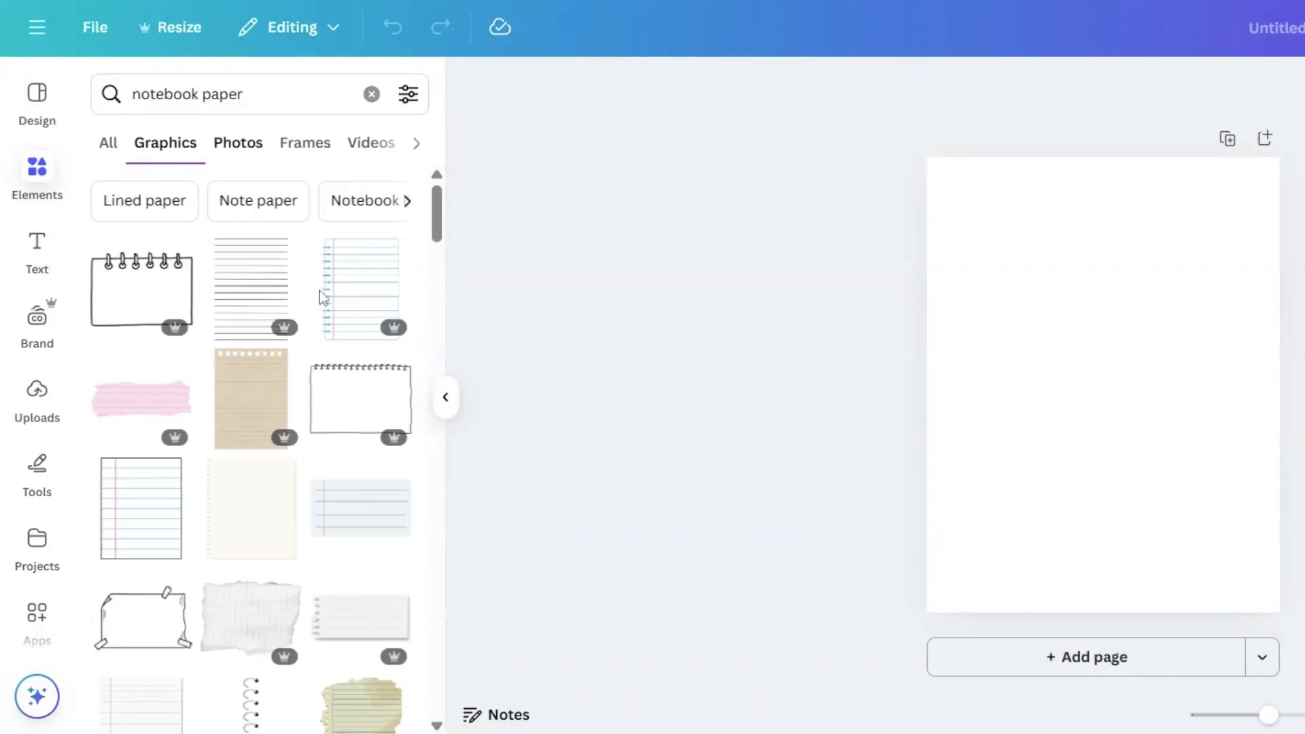
{"action": "left_click", "coordinate": [242, 145]}
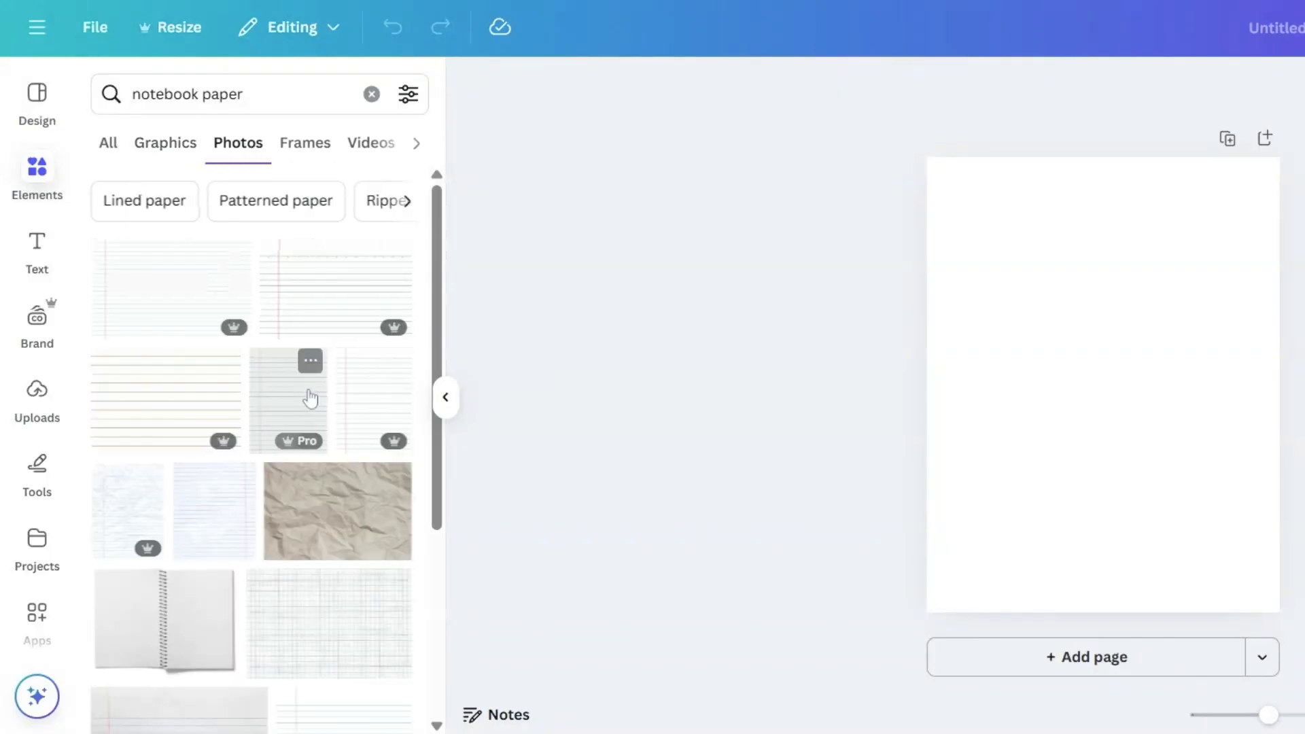
{"action": "scroll", "coordinate": [306, 398], "scroll_direction": "down", "scroll_amount": 3}
{"action": "scroll", "coordinate": [303, 401], "scroll_direction": "down", "scroll_amount": 4}
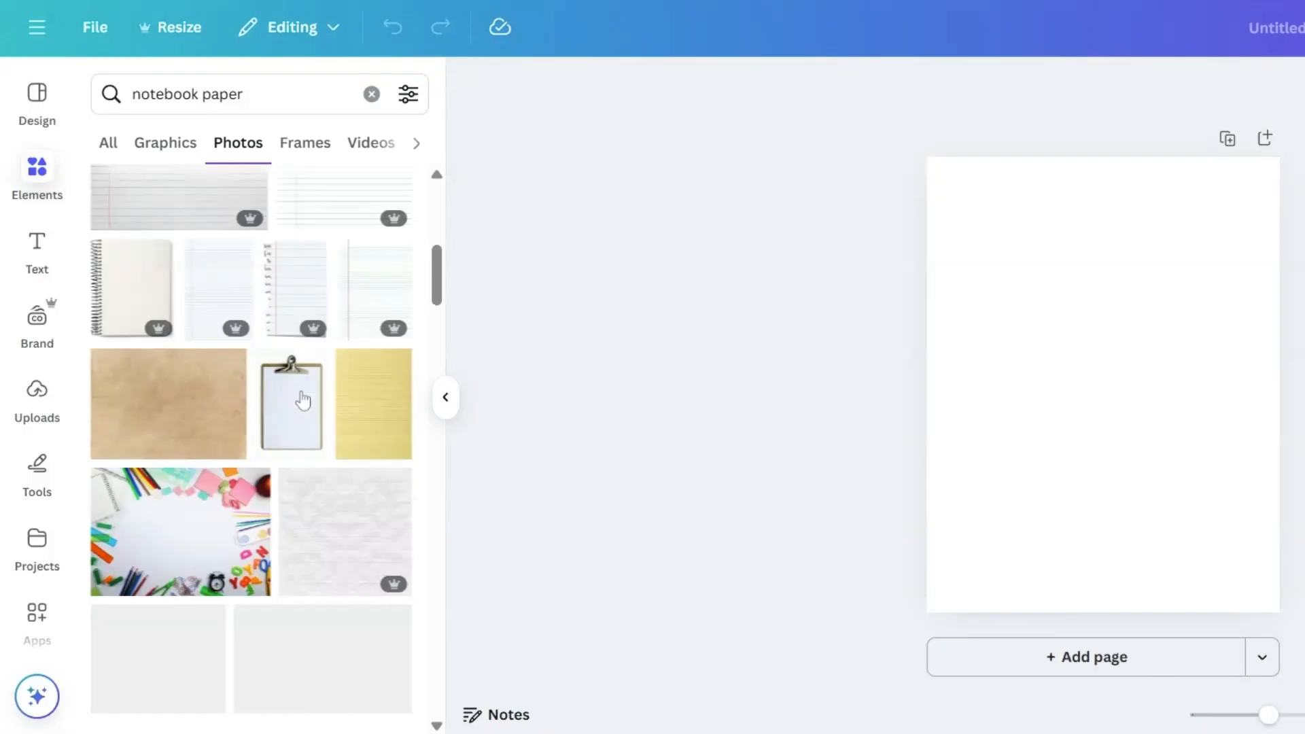
{"action": "scroll", "coordinate": [303, 401], "scroll_direction": "down", "scroll_amount": 2}
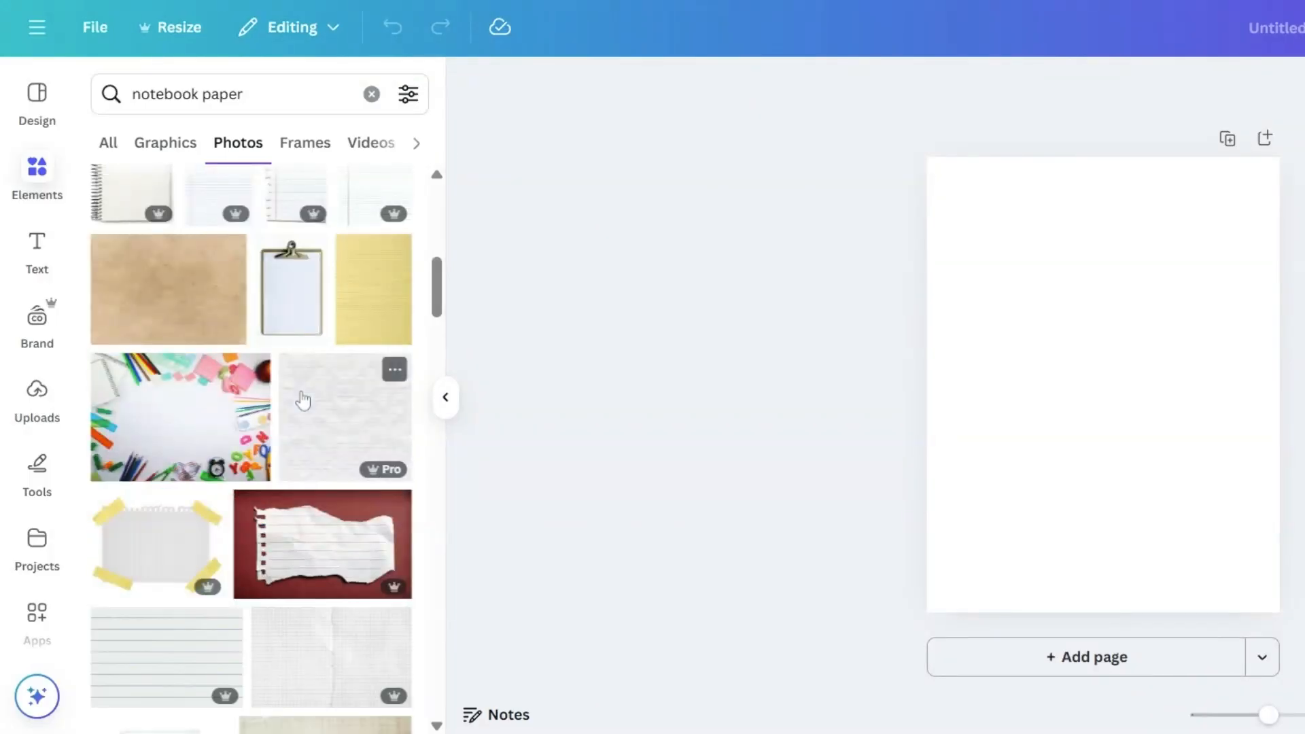
{"action": "scroll", "coordinate": [308, 410], "scroll_direction": "down", "scroll_amount": 3}
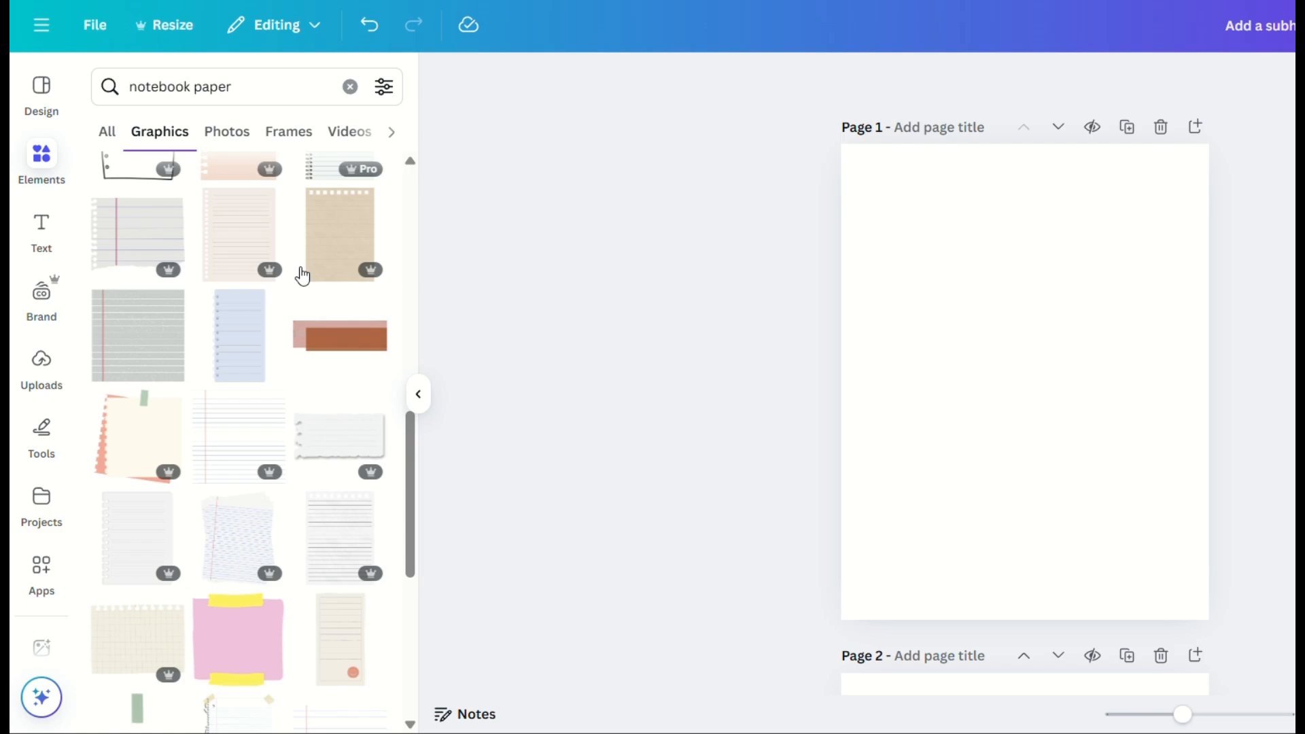
Step: Add the bordered lined-paper graphic with blue rules and a pink margin line to page 1
{"action": "scroll", "coordinate": [303, 276], "scroll_direction": "up", "scroll_amount": 5}
{"action": "scroll", "coordinate": [303, 276], "scroll_direction": "up", "scroll_amount": 6}
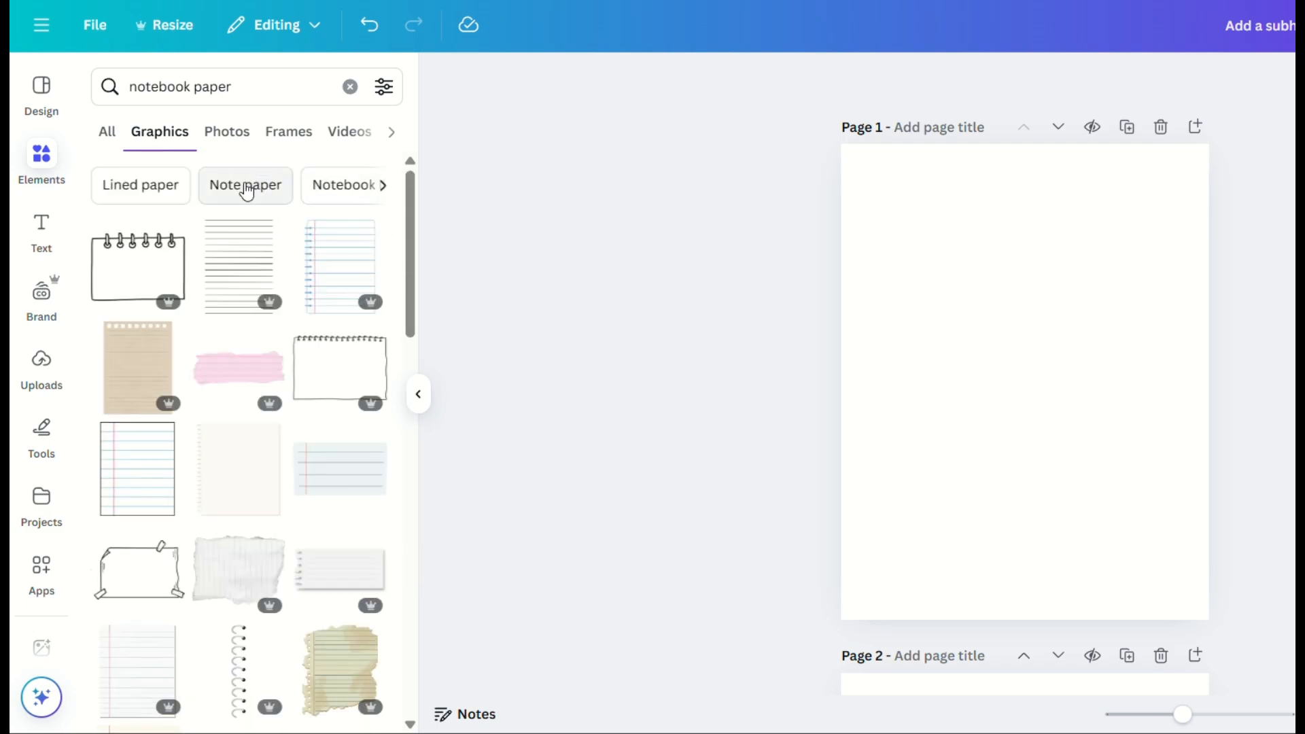
{"action": "left_click", "coordinate": [129, 484]}
{"action": "left_click_drag", "start_coordinate": [998, 370], "coordinate": [966, 341]}
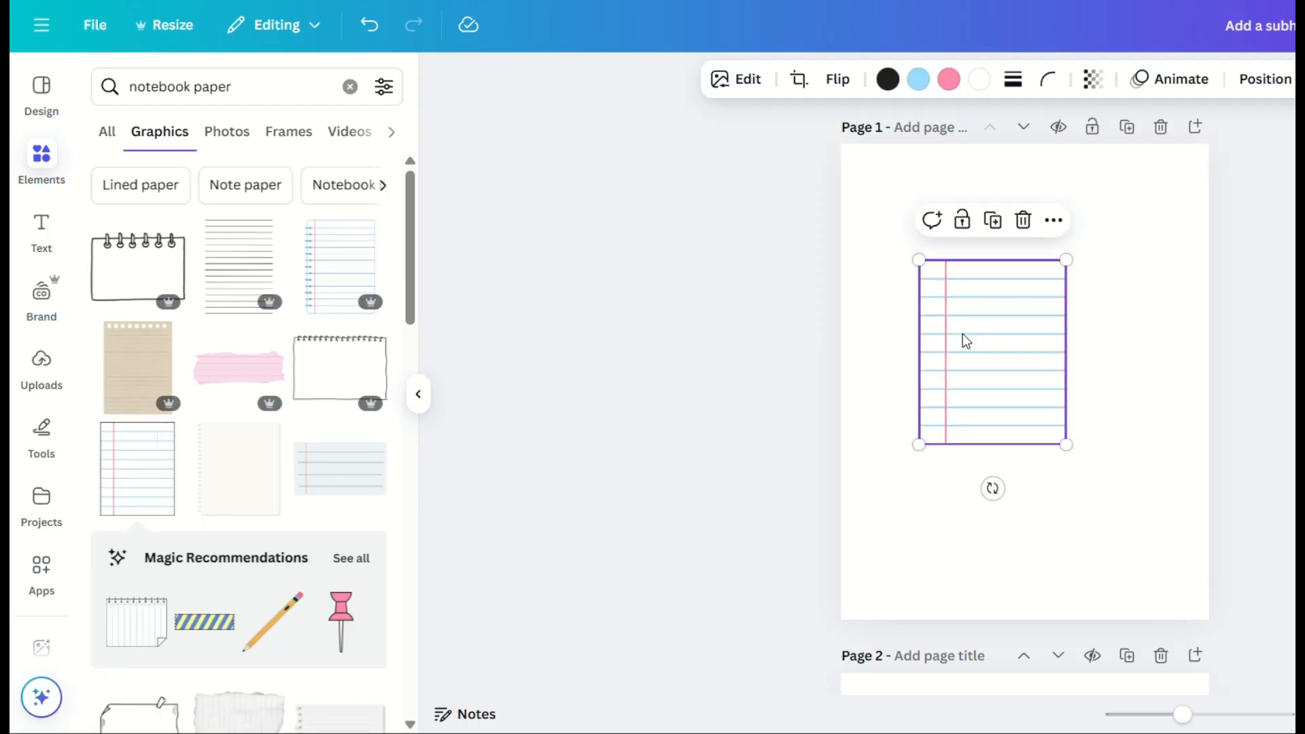
Step: Enlarge the lined-paper graphic until it covers the whole page, with its black border outside the page edges
{"action": "right_click", "coordinate": [1026, 402]}
{"action": "left_click", "coordinate": [1026, 403]}
{"action": "left_click_drag", "start_coordinate": [1068, 444], "coordinate": [1198, 631]}
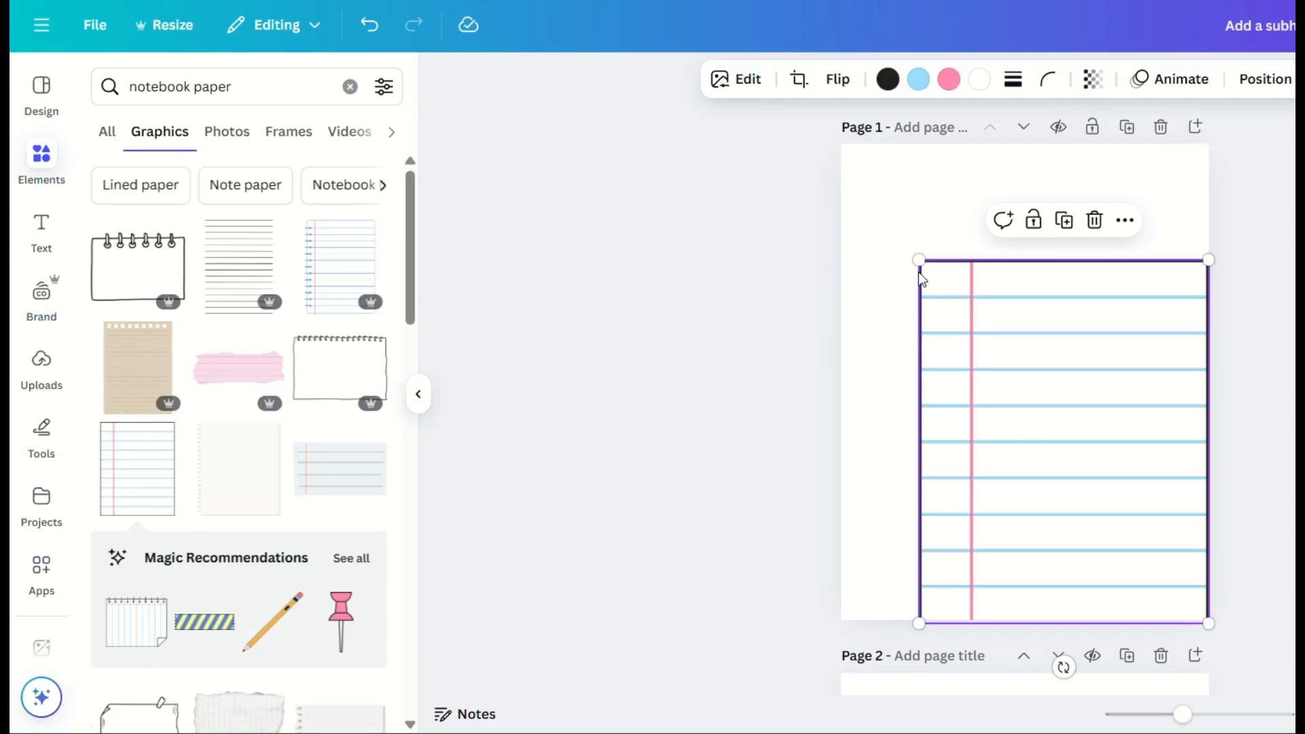
{"action": "left_click_drag", "start_coordinate": [919, 259], "coordinate": [845, 134]}
{"action": "left_click_drag", "start_coordinate": [924, 213], "coordinate": [929, 209]}
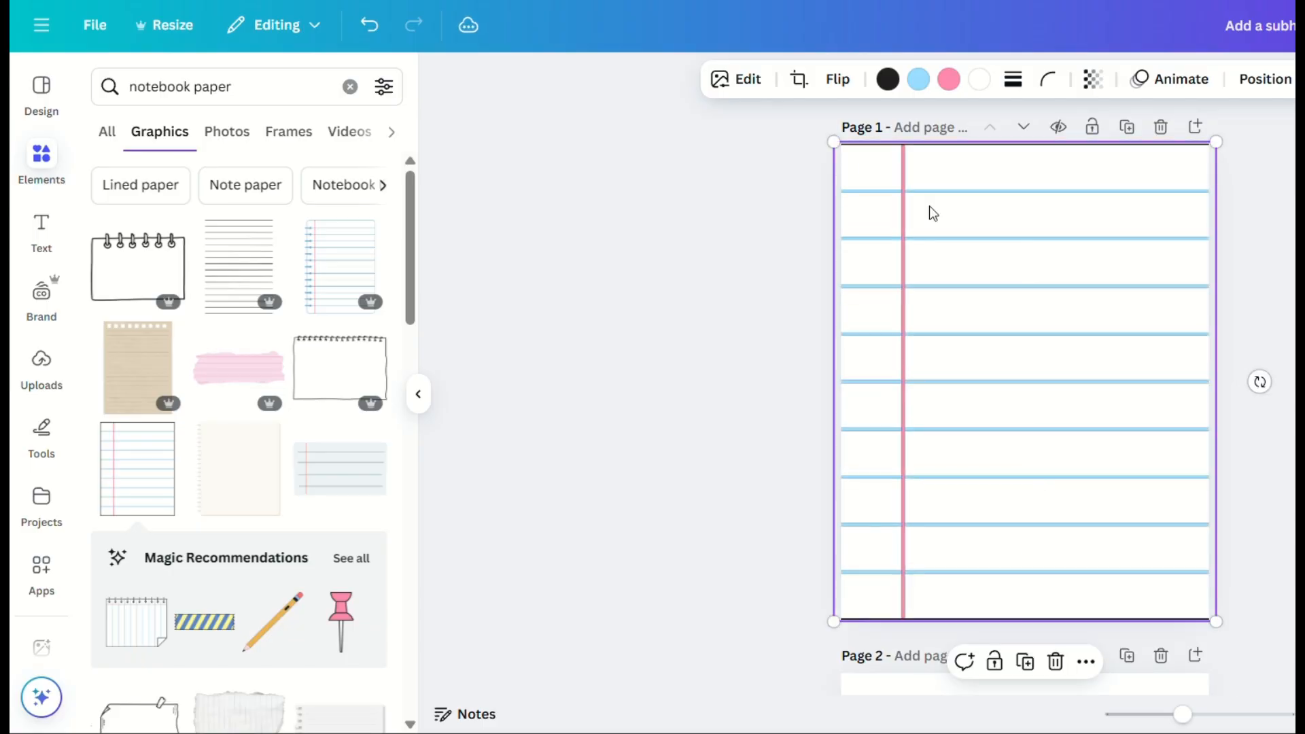
{"action": "left_click_drag", "start_coordinate": [836, 137], "coordinate": [819, 124]}
{"action": "left_click_drag", "start_coordinate": [1040, 372], "coordinate": [1022, 370]}
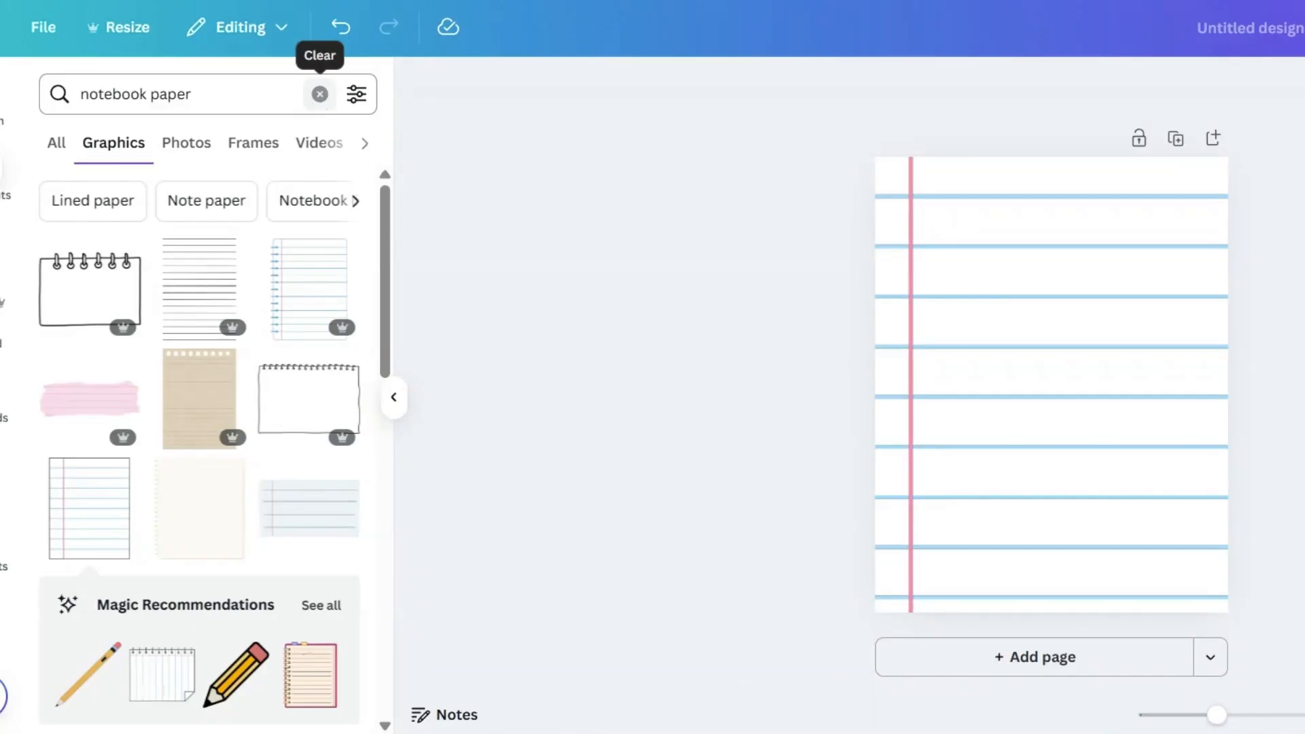
Step: Search the elements for circle and place the thin black circle outline on the notebook page, slightly reduced
{"action": "left_click", "coordinate": [320, 94]}
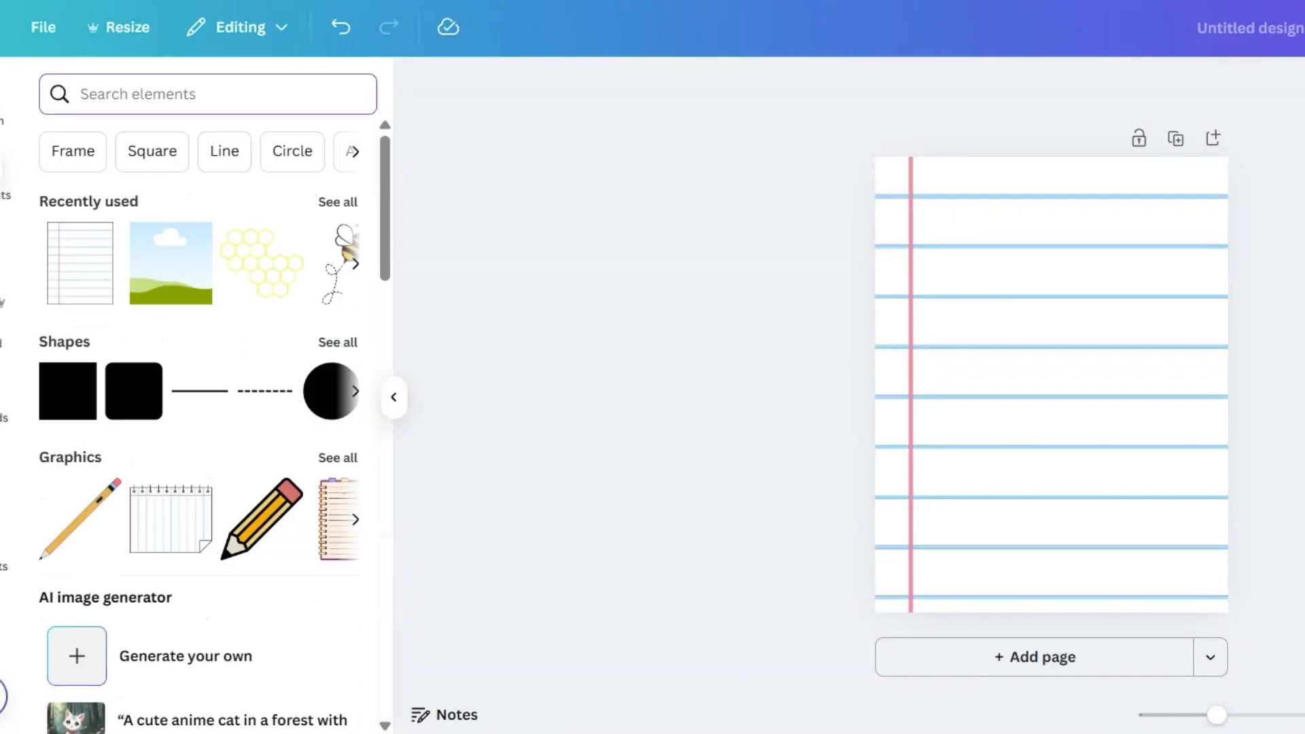
{"action": "type", "text": "ci"}
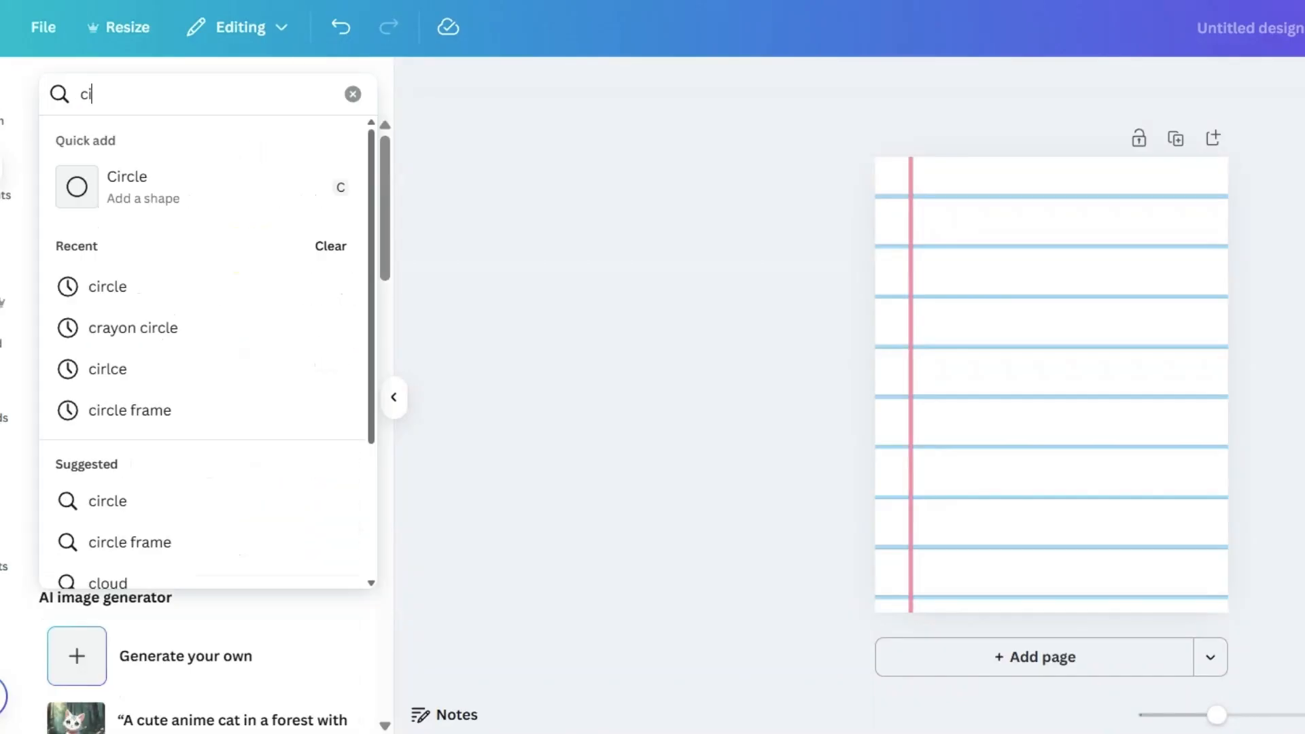
{"action": "type", "text": "rcle"}
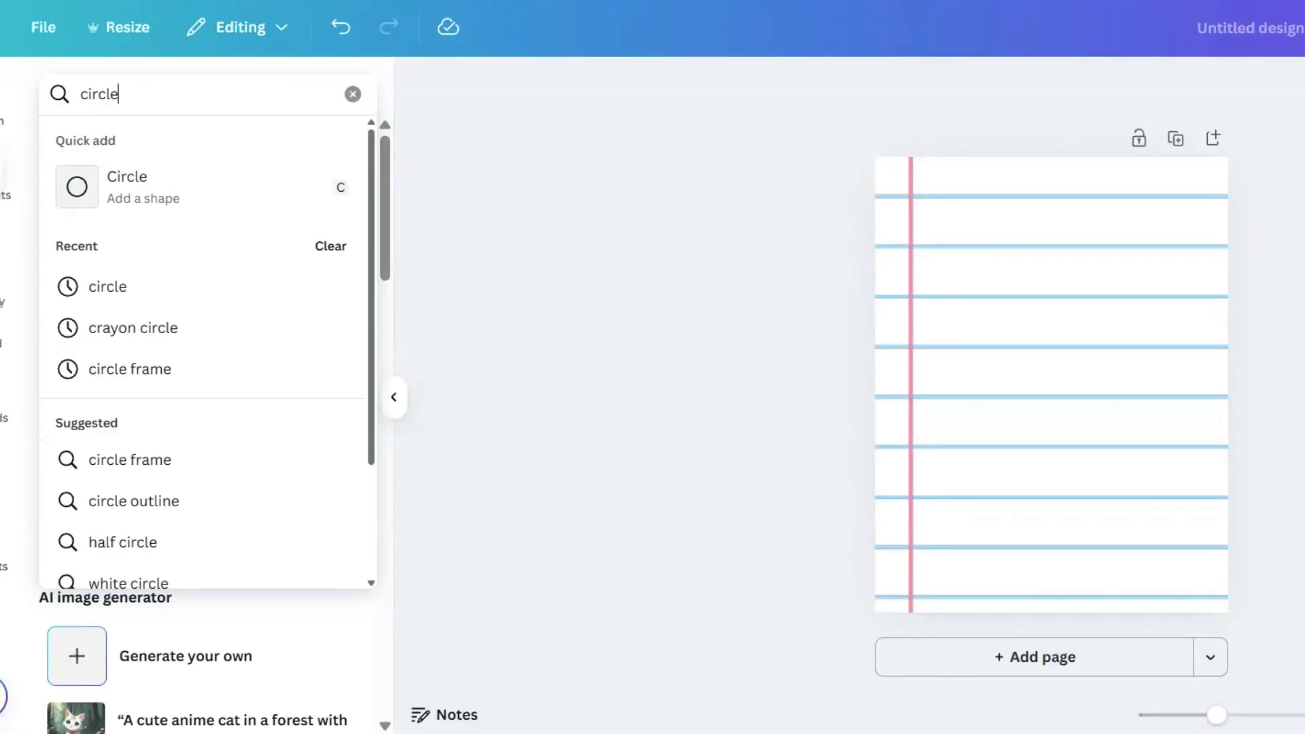
{"action": "key", "text": "Return"}
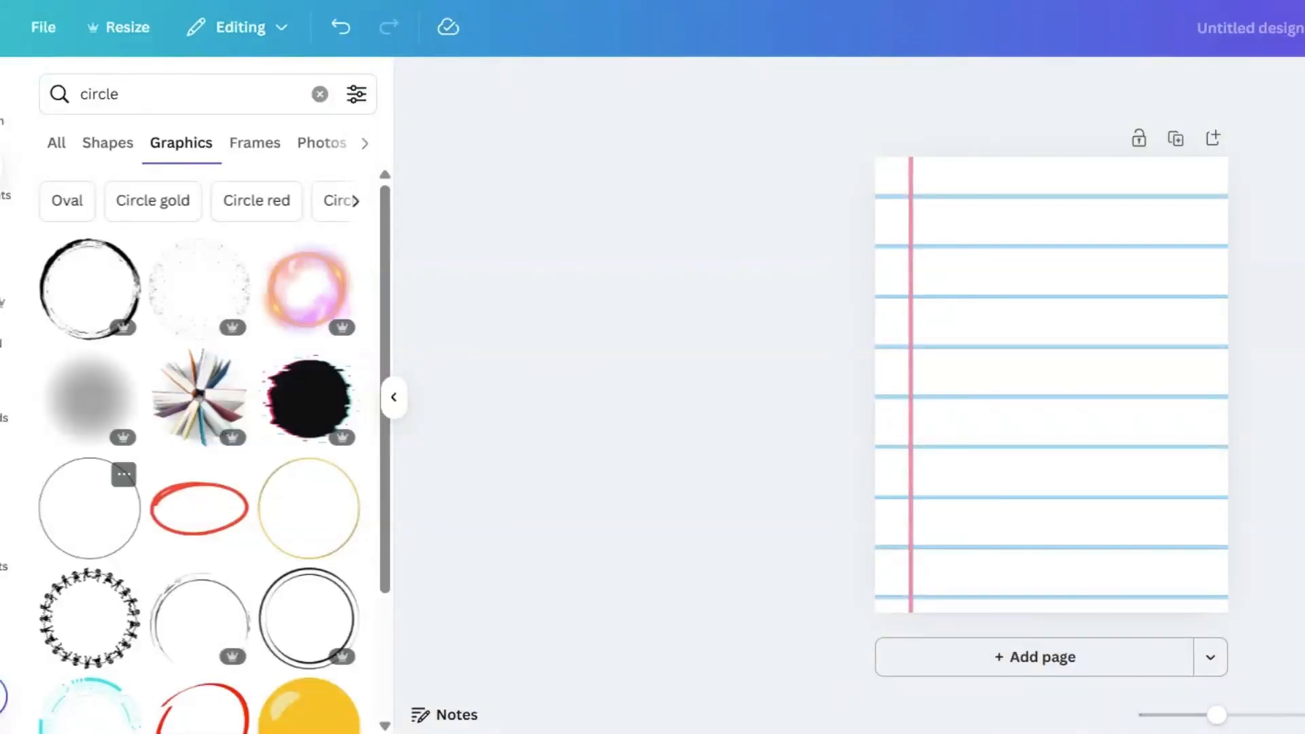
{"action": "left_click", "coordinate": [96, 528]}
{"action": "left_click_drag", "start_coordinate": [1071, 406], "coordinate": [1058, 393]}
{"action": "left_click_drag", "start_coordinate": [1109, 443], "coordinate": [1097, 423]}
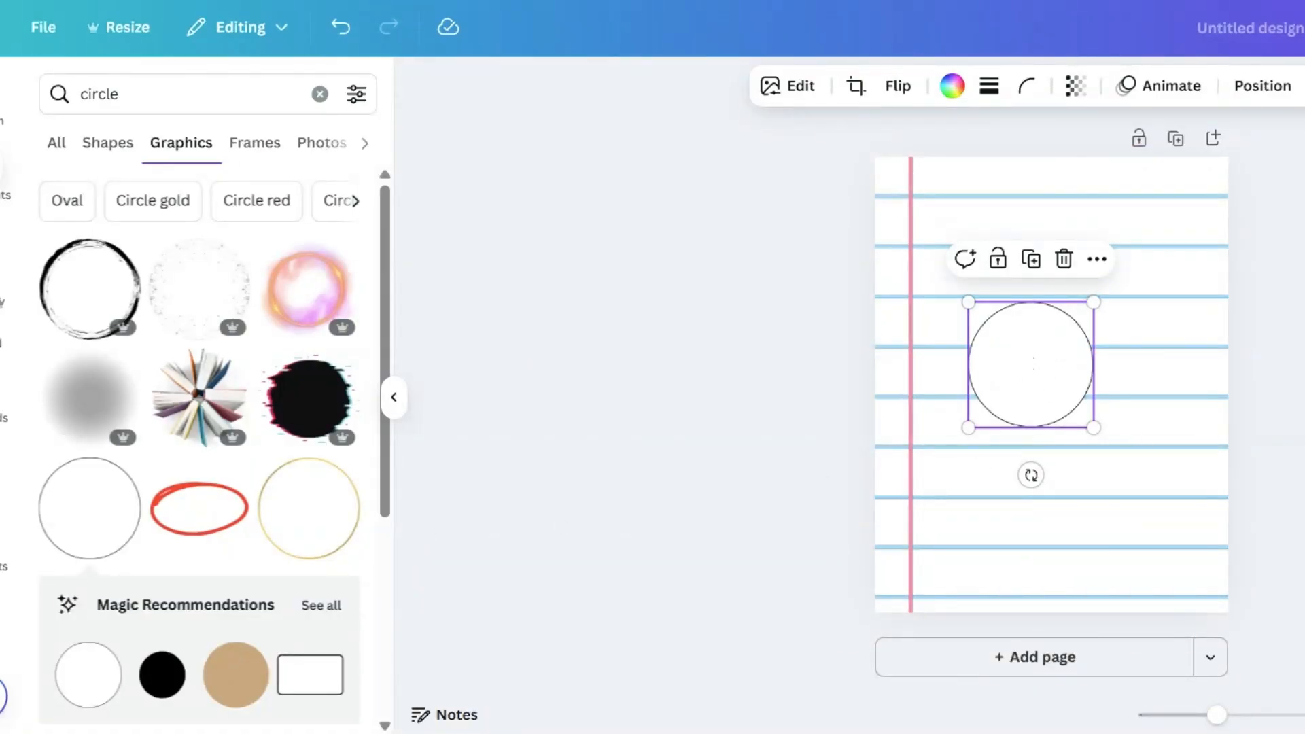
Step: Search the elements for circle outline red and place the thin red circle, shrunk to margin width, in the first row's margin
{"action": "left_click", "coordinate": [197, 94]}
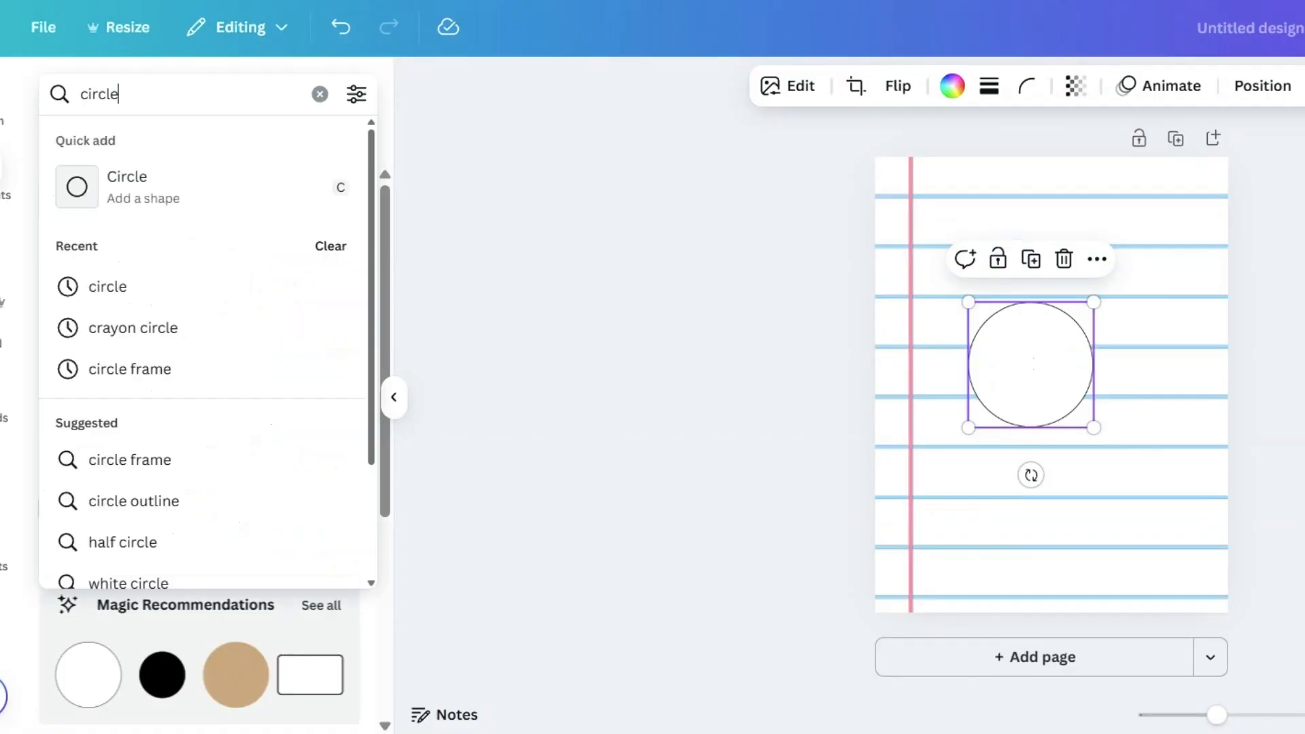
{"action": "type", "text": "outlo"}
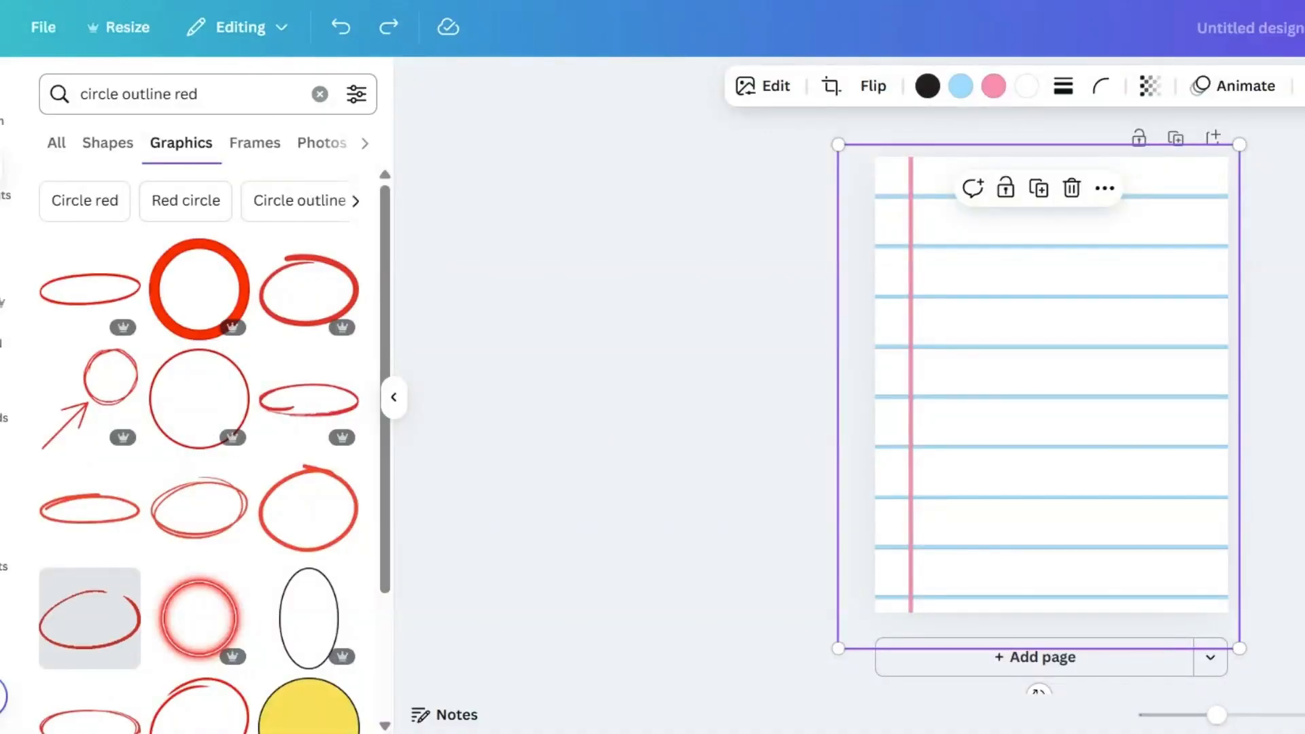
{"action": "left_click", "coordinate": [199, 397]}
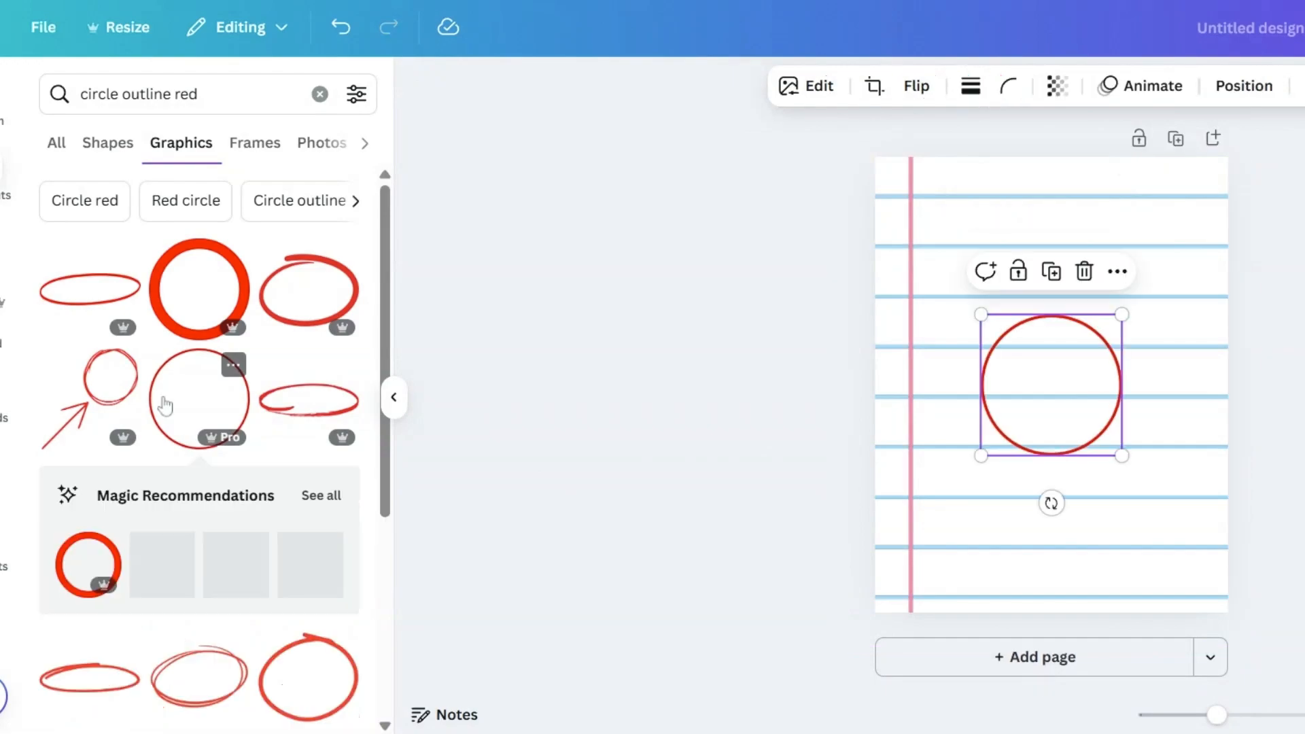
{"action": "left_click_drag", "start_coordinate": [1123, 453], "coordinate": [1012, 341]}
{"action": "left_click_drag", "start_coordinate": [1014, 390], "coordinate": [913, 242]}
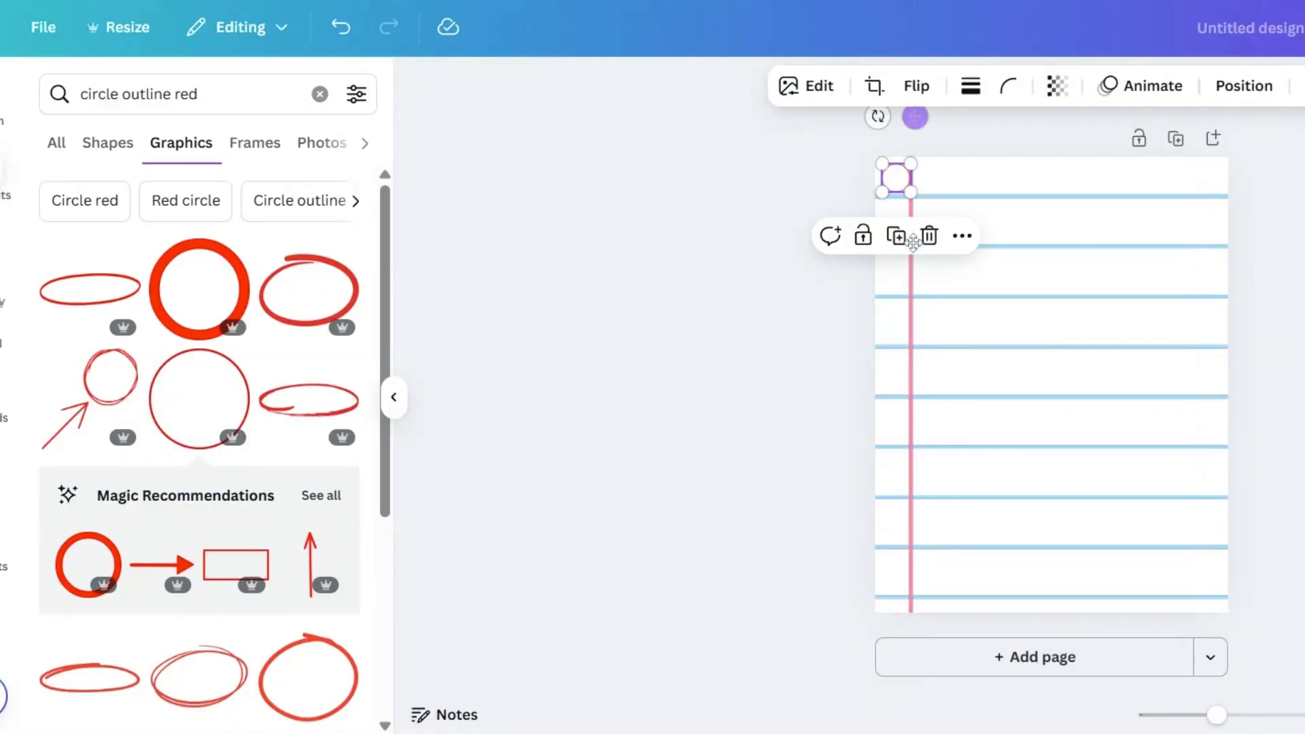
Step: Adjust the small red circle in the margin's first row and repeat it down the margin as evenly spaced notebook holes
{"action": "left_click", "coordinate": [957, 285]}
{"action": "left_click", "coordinate": [957, 296]}
{"action": "left_click_drag", "start_coordinate": [936, 291], "coordinate": [944, 289]}
{"action": "left_click", "coordinate": [896, 182]}
{"action": "left_click_drag", "start_coordinate": [894, 184], "coordinate": [883, 168]}
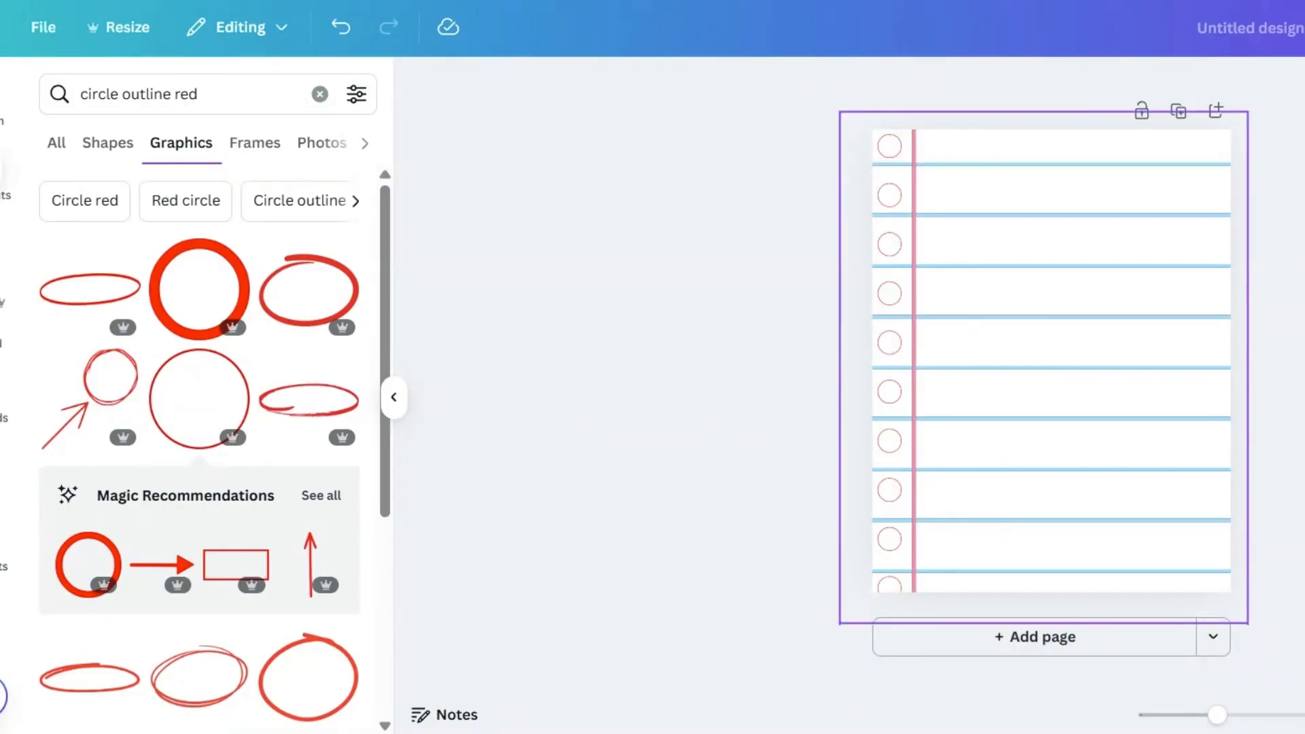
Step: Change the notebook paper's pink margin line to red
{"action": "left_click", "coordinate": [938, 260]}
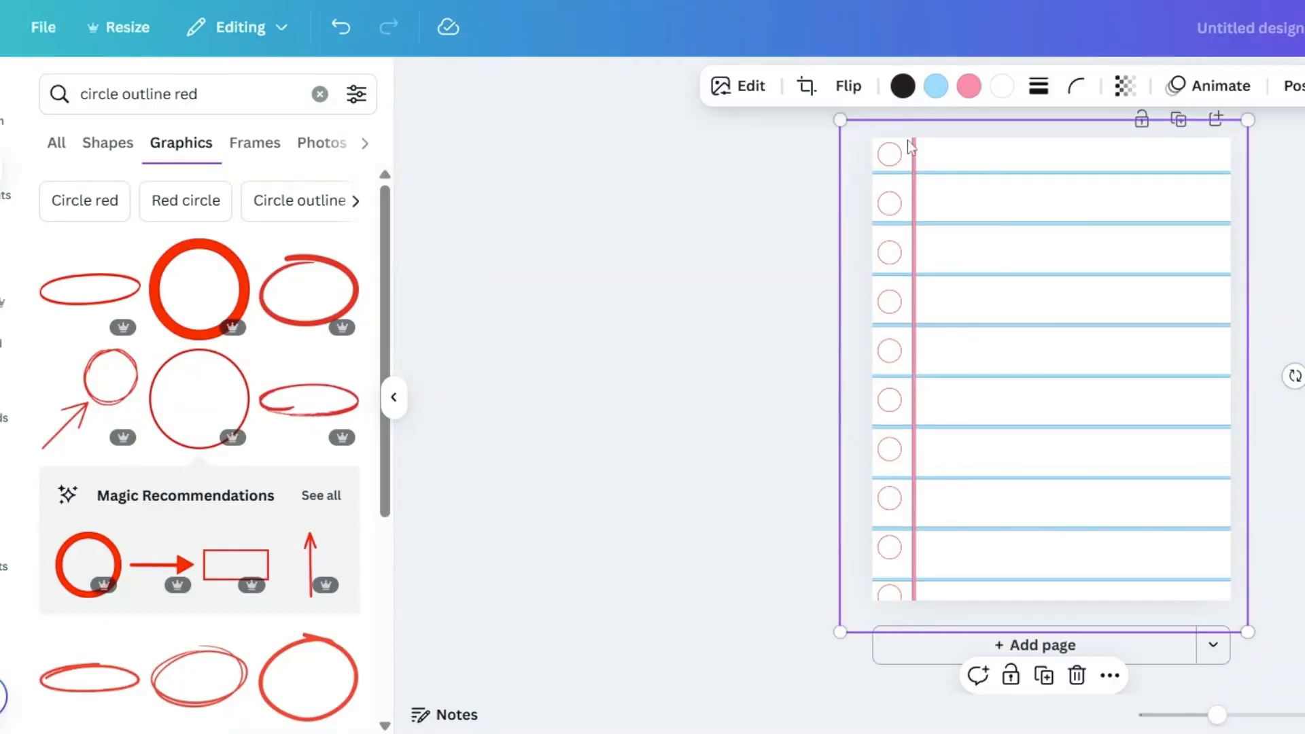
{"action": "left_click", "coordinate": [969, 95]}
{"action": "scroll", "coordinate": [126, 512], "scroll_direction": "down", "scroll_amount": 5}
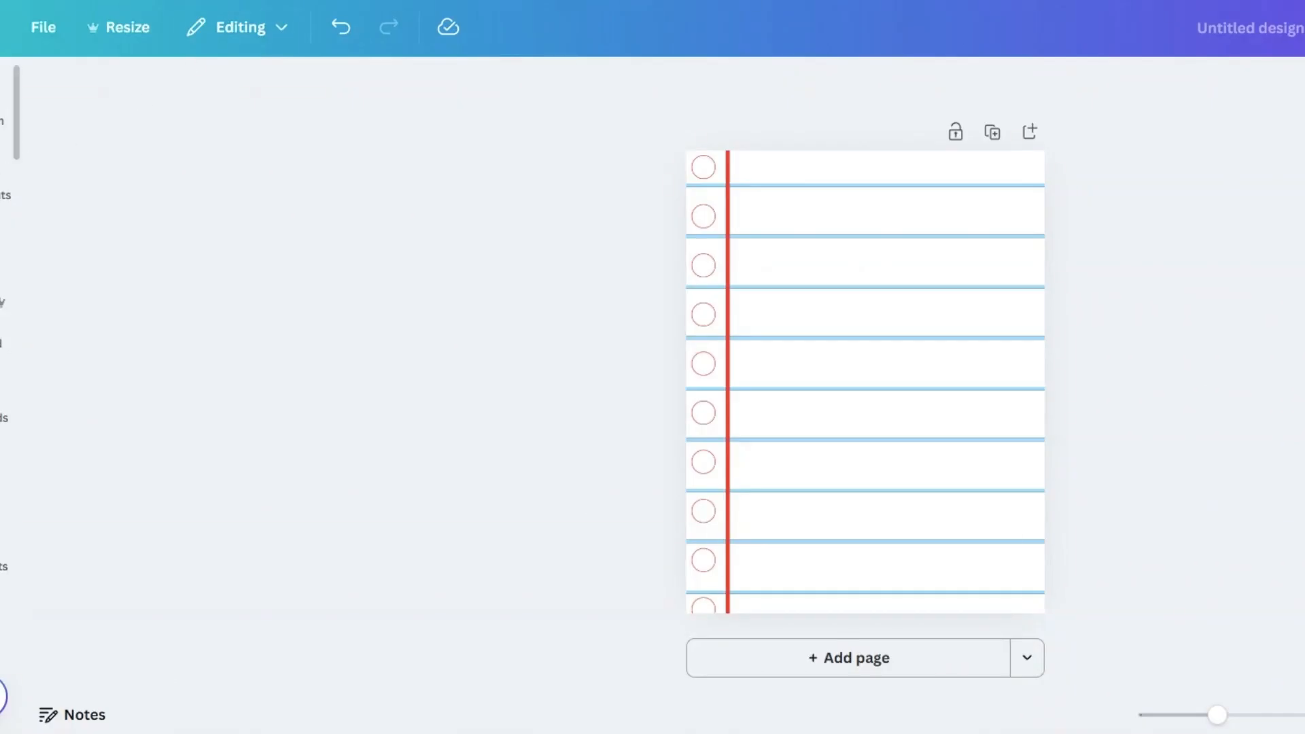
Step: Paste the illustration of the girl sitting on blocks onto the page and remove its background
{"action": "mouse_move", "coordinate": [1, 167]}
{"action": "key", "text": "ctrl+v"}
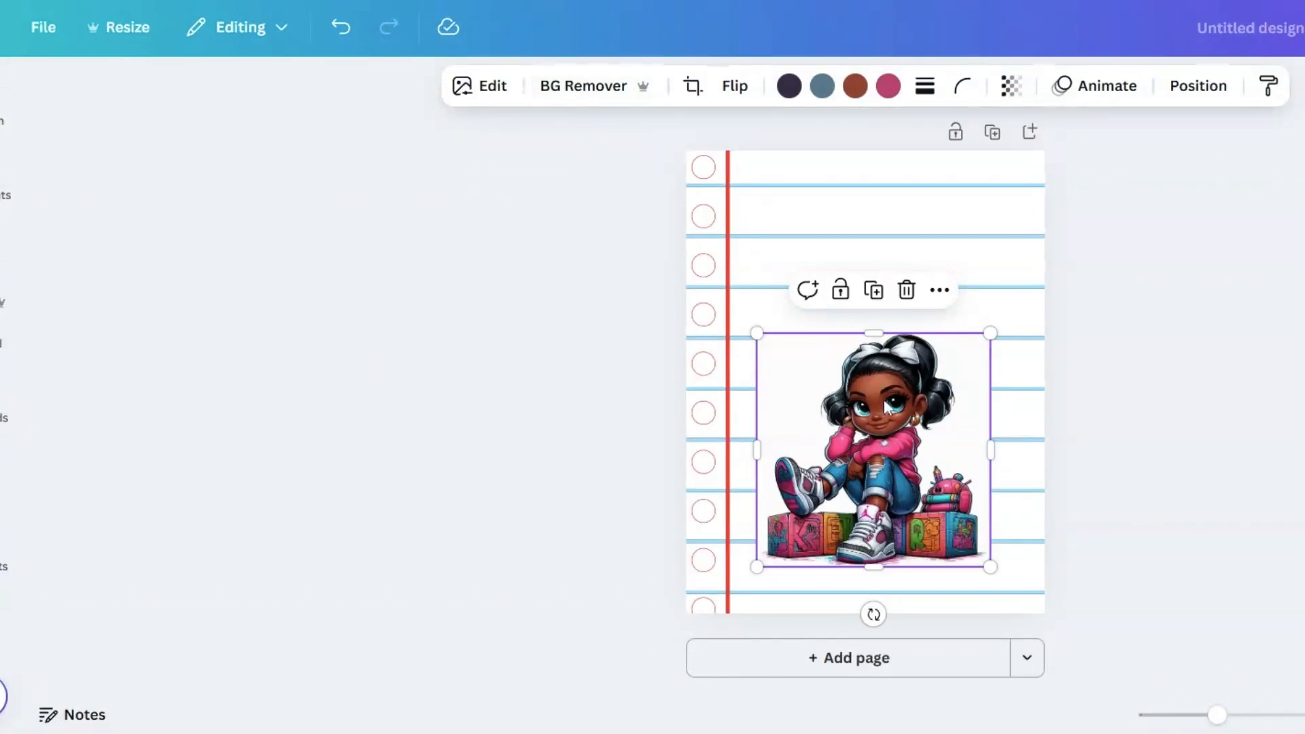
{"action": "left_click", "coordinate": [573, 87]}
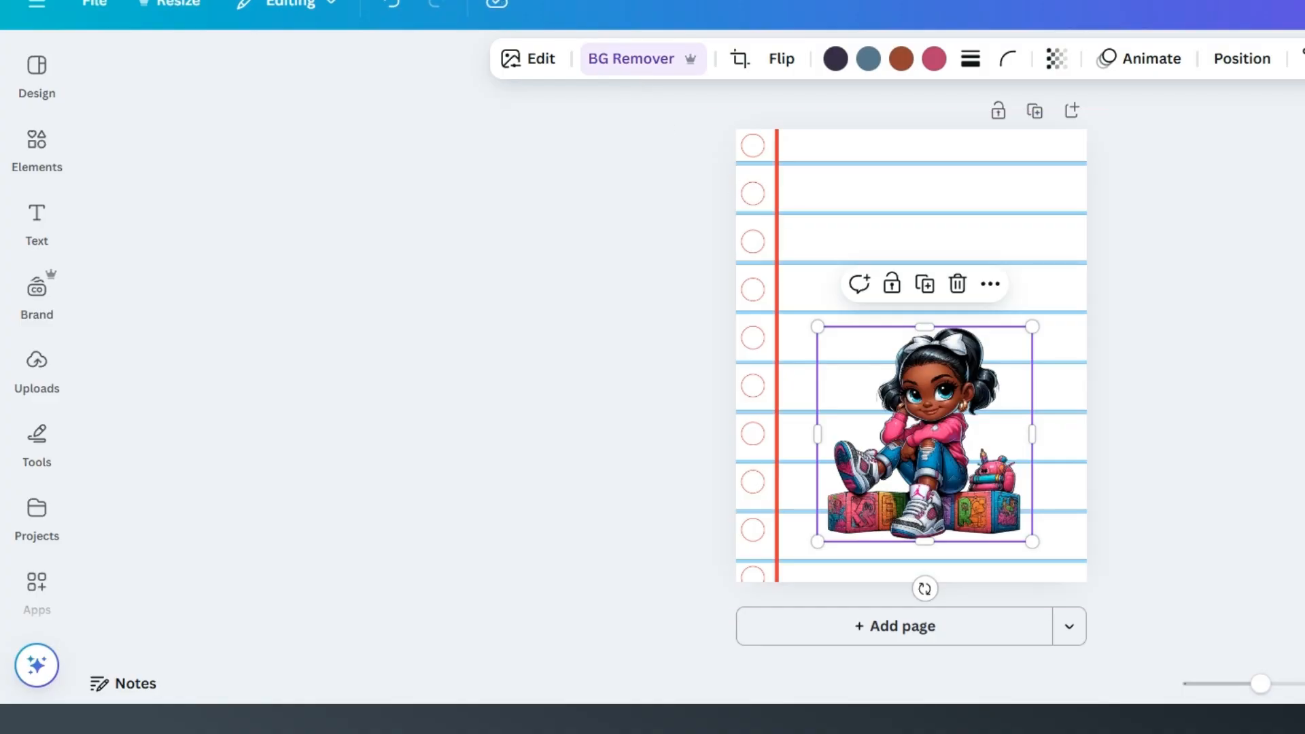
Step: Enlarge the girl illustration and position it in the lower part of the page beside the red margin line
{"action": "left_click_drag", "start_coordinate": [1032, 542], "coordinate": [973, 481]}
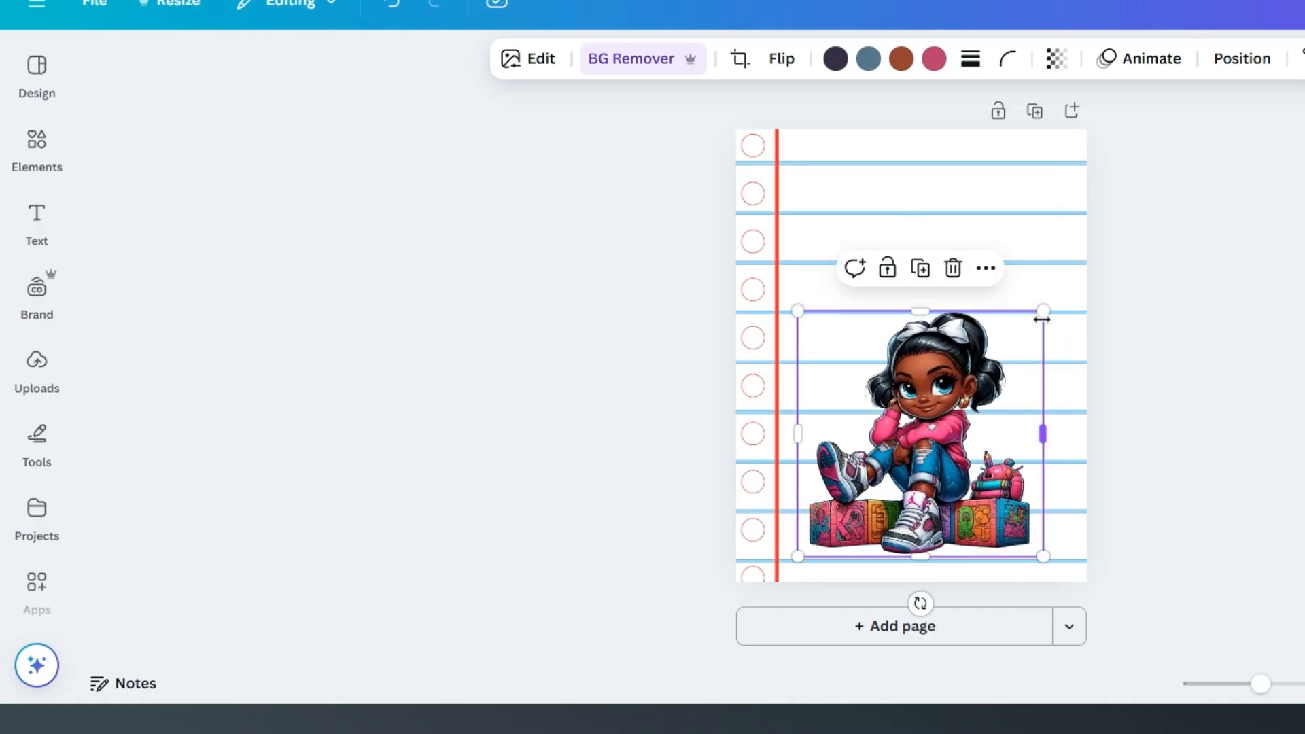
{"action": "left_click_drag", "start_coordinate": [1043, 307], "coordinate": [1074, 298]}
{"action": "mouse_move", "coordinate": [949, 388]}
{"action": "left_mouse_down"}
{"action": "mouse_move", "coordinate": [952, 401]}
{"action": "mouse_move", "coordinate": [935, 392]}
{"action": "left_mouse_up"}
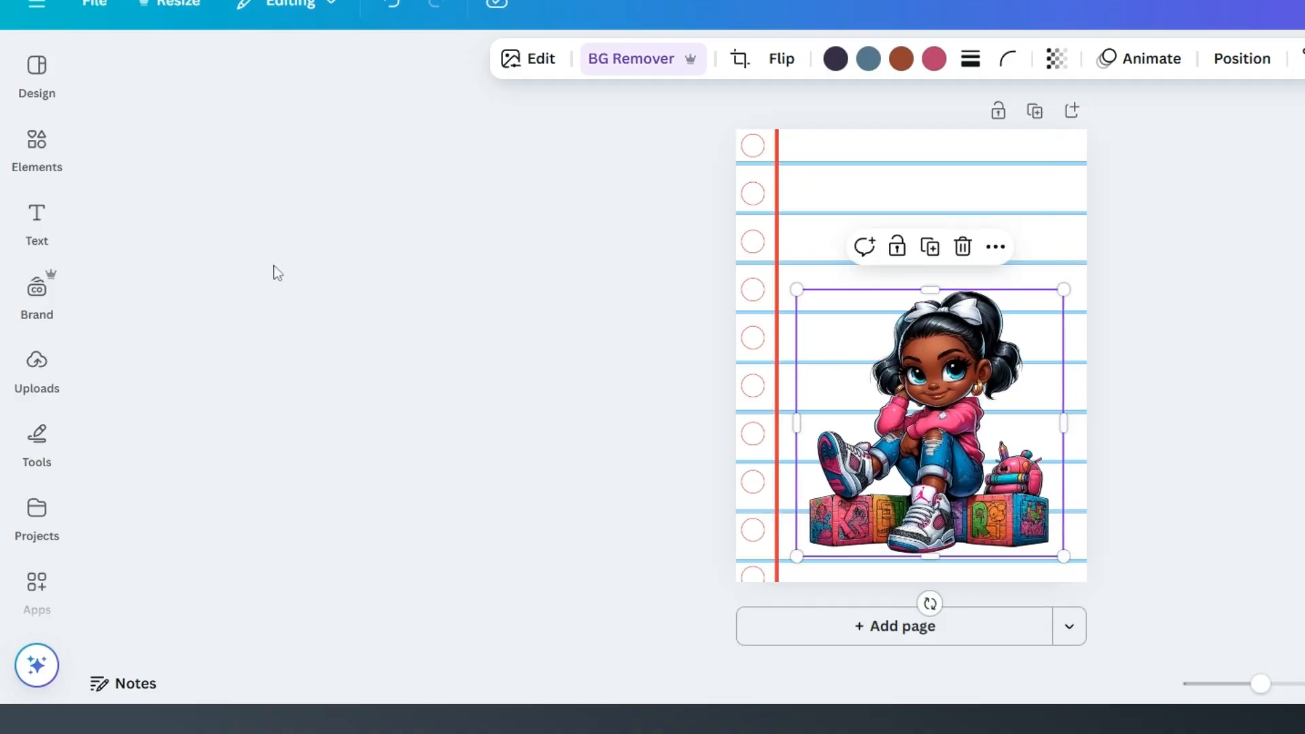
Step: Search the element library for "composition" and look through the graphics for a notebook label
{"action": "left_click", "coordinate": [38, 146]}
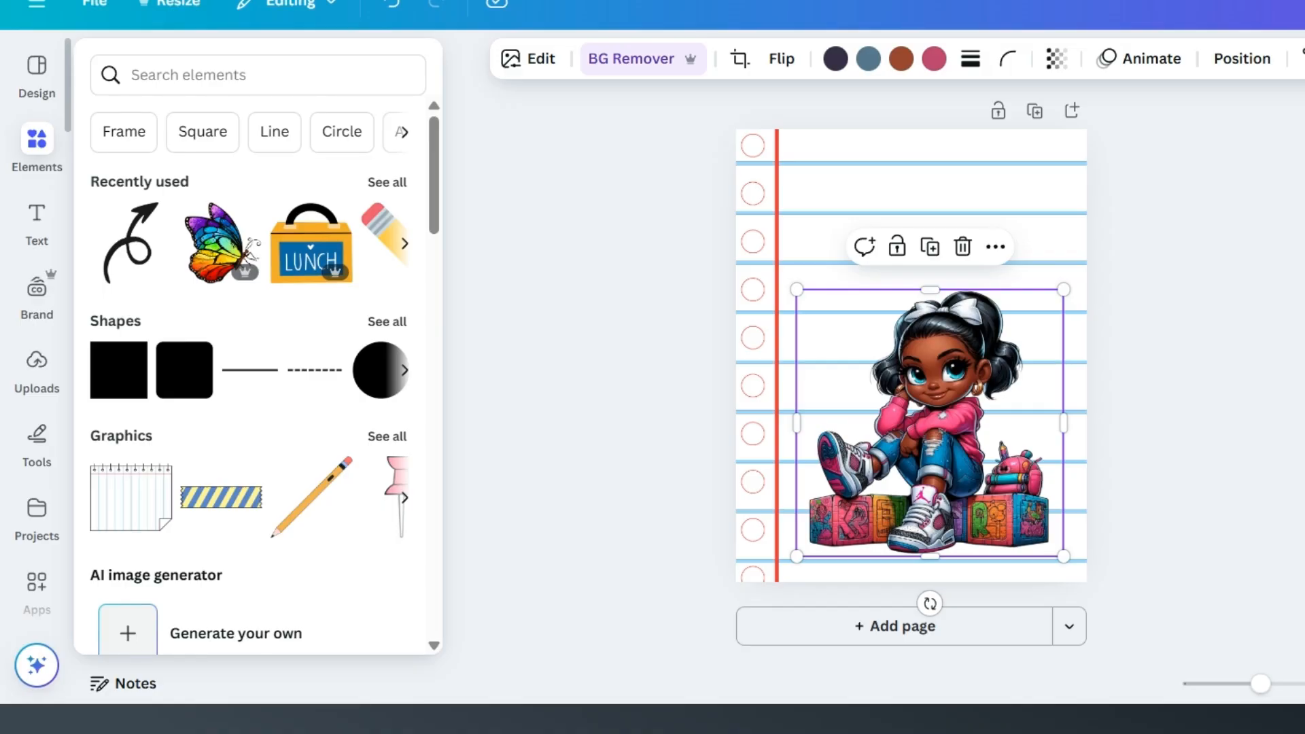
{"action": "left_click", "coordinate": [50, 141]}
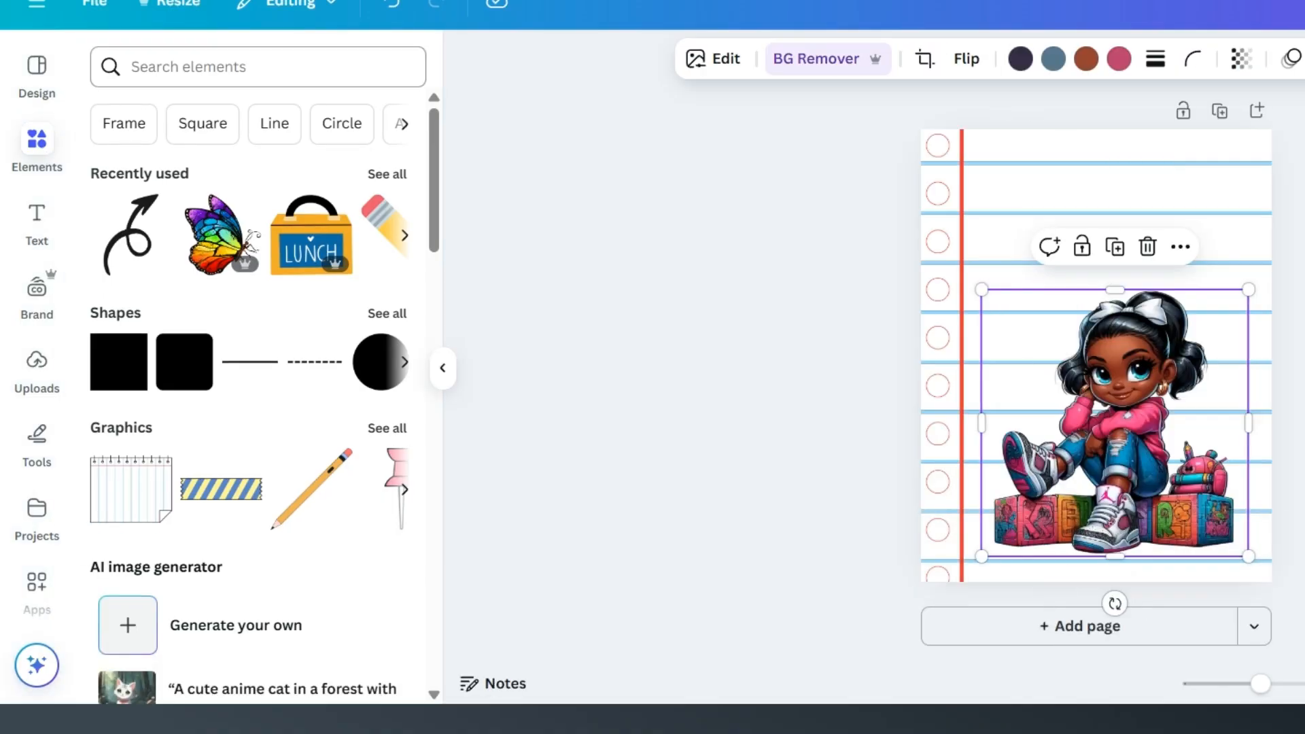
{"action": "left_click", "coordinate": [184, 68]}
{"action": "type", "text": "compo"}
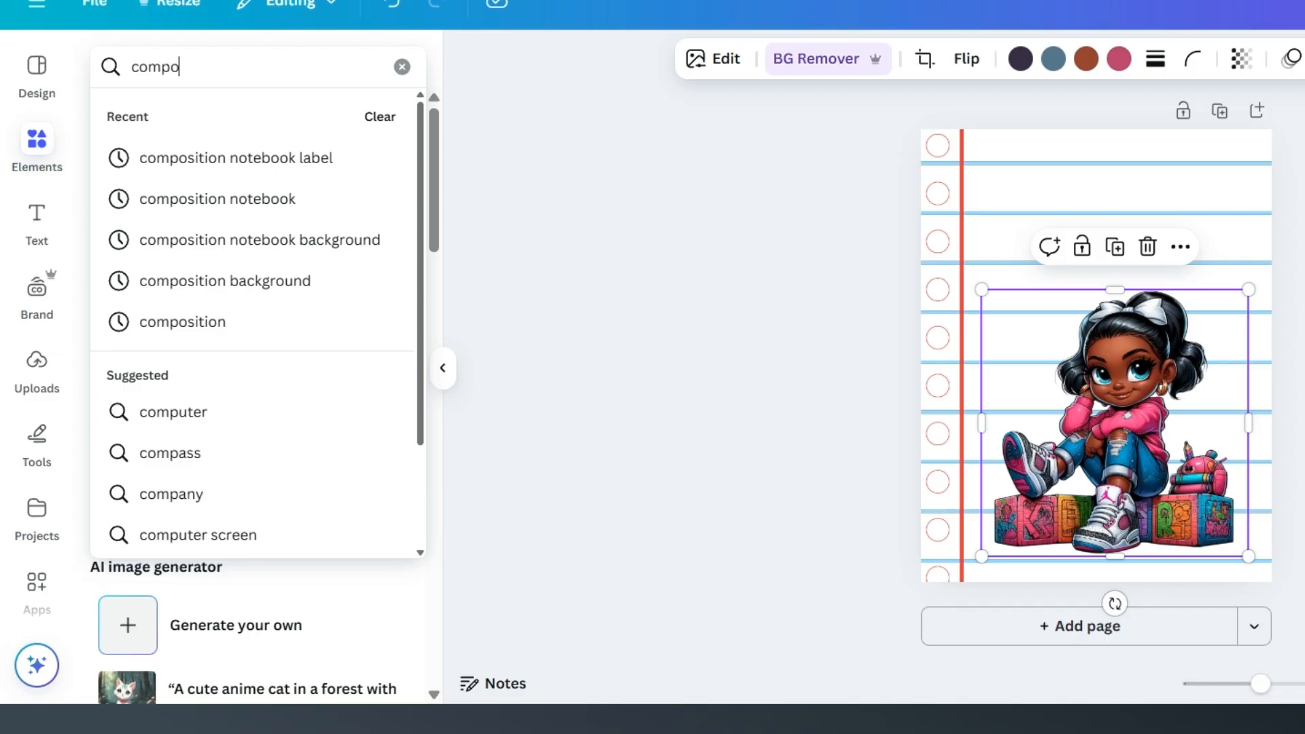
{"action": "type", "text": "sition"}
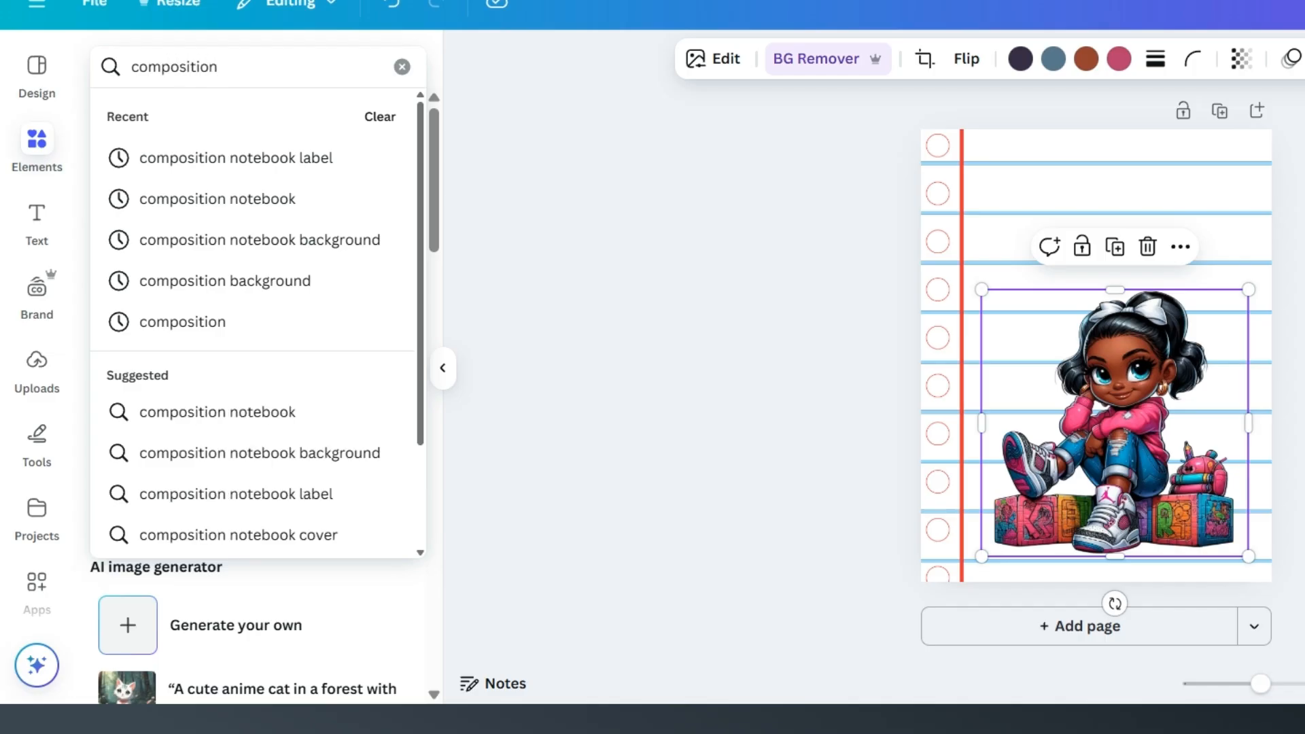
{"action": "key", "text": "Return"}
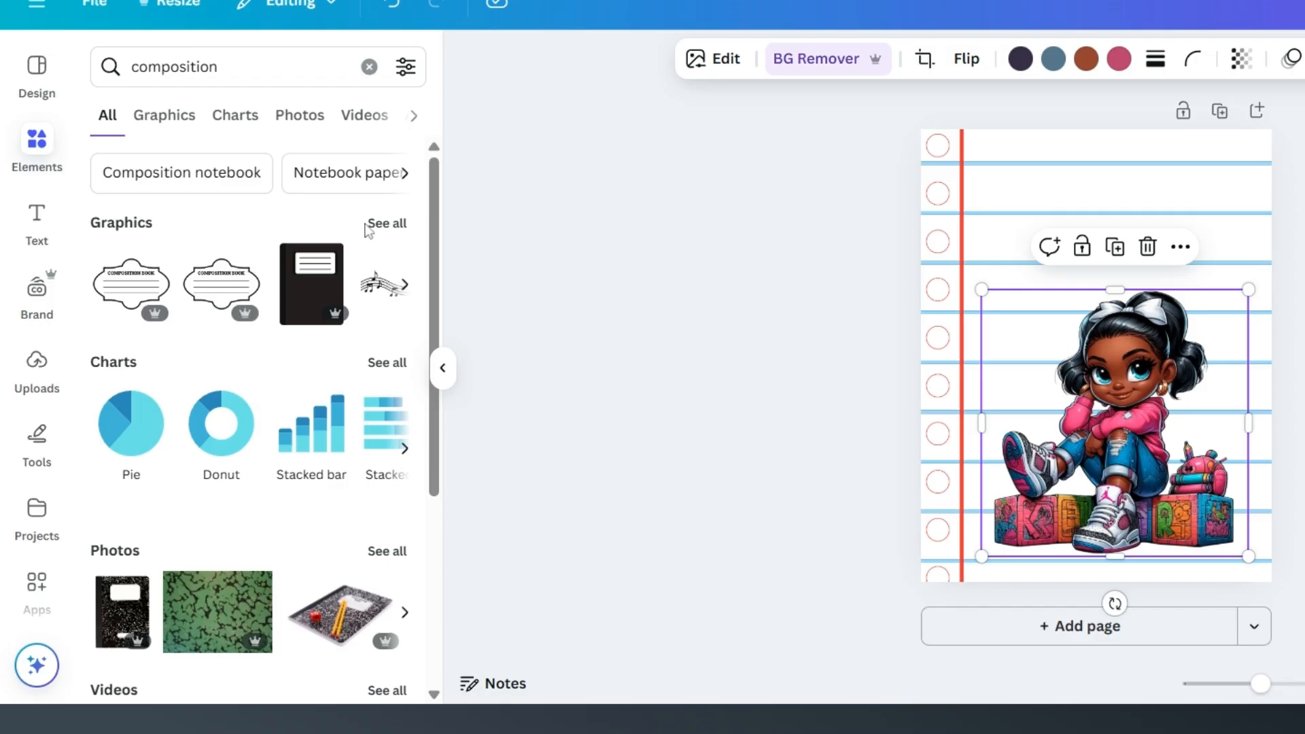
{"action": "left_click", "coordinate": [386, 226]}
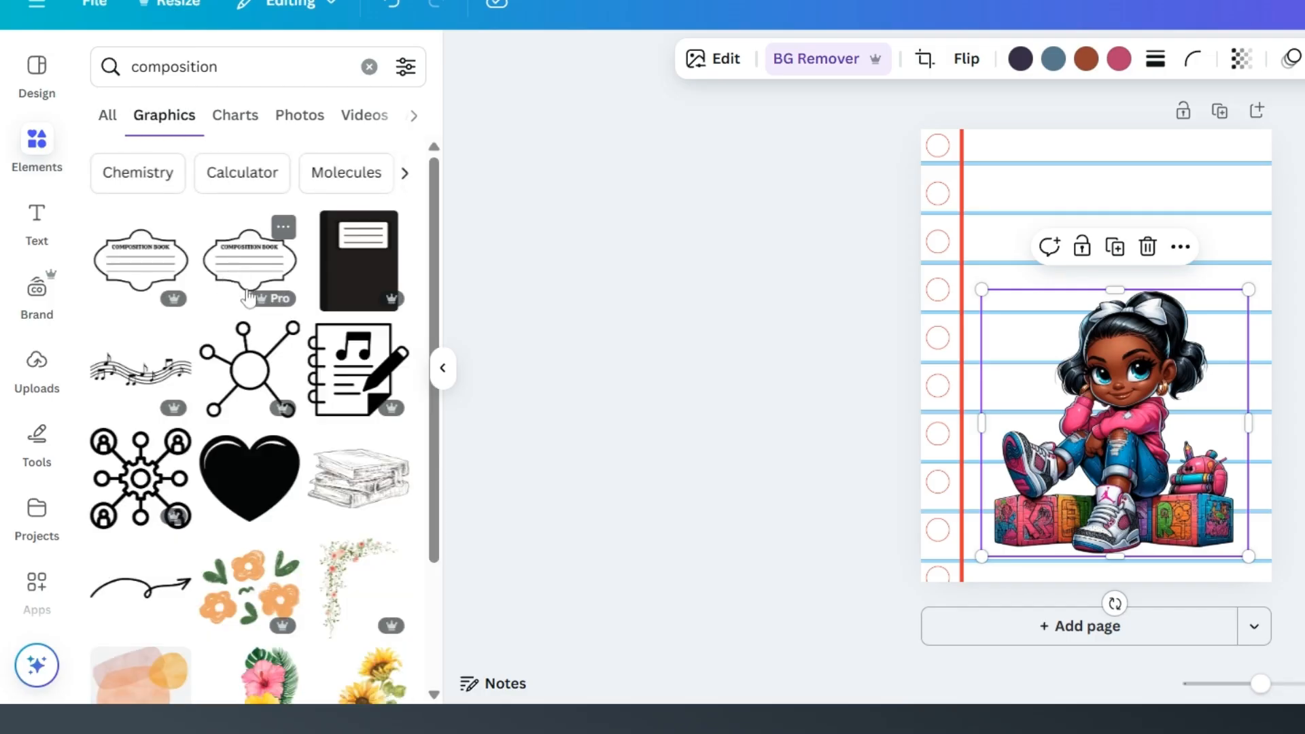
{"action": "scroll", "coordinate": [284, 306], "scroll_direction": "down", "scroll_amount": 2}
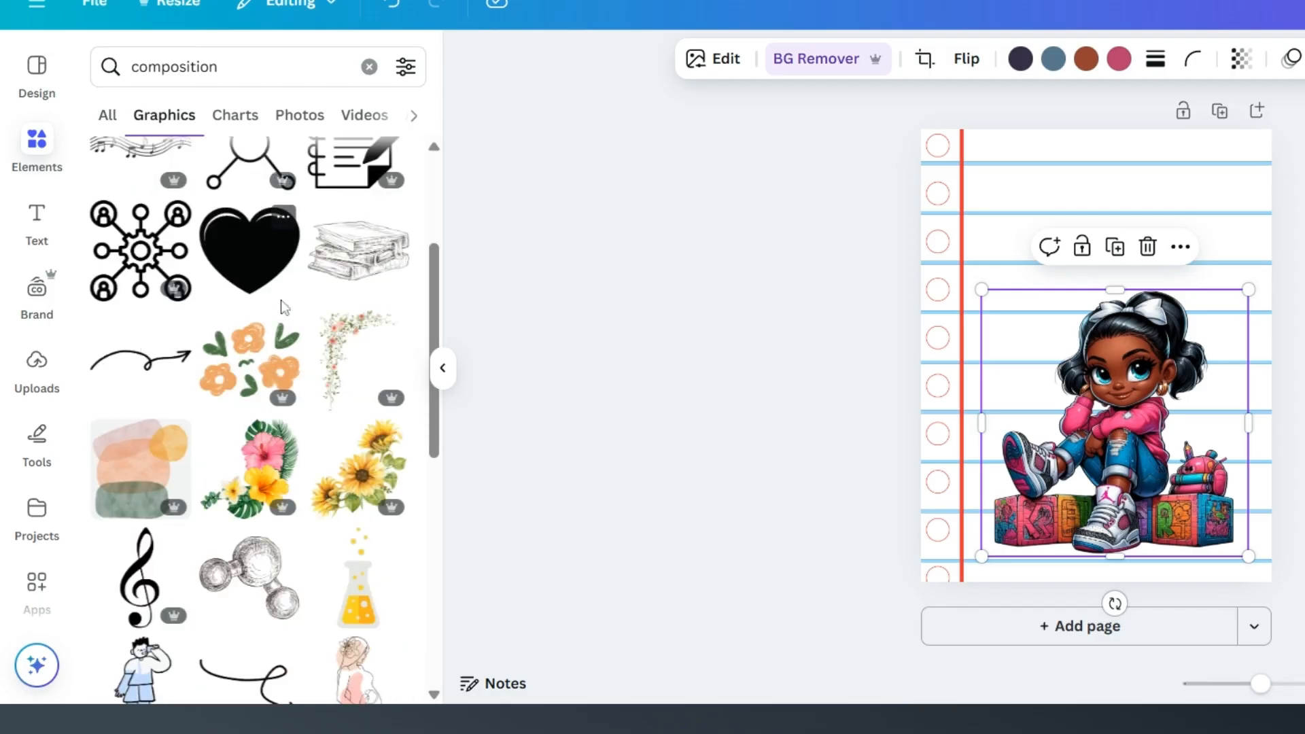
{"action": "scroll", "coordinate": [284, 306], "scroll_direction": "down", "scroll_amount": 4}
{"action": "scroll", "coordinate": [280, 300], "scroll_direction": "up", "scroll_amount": 6}
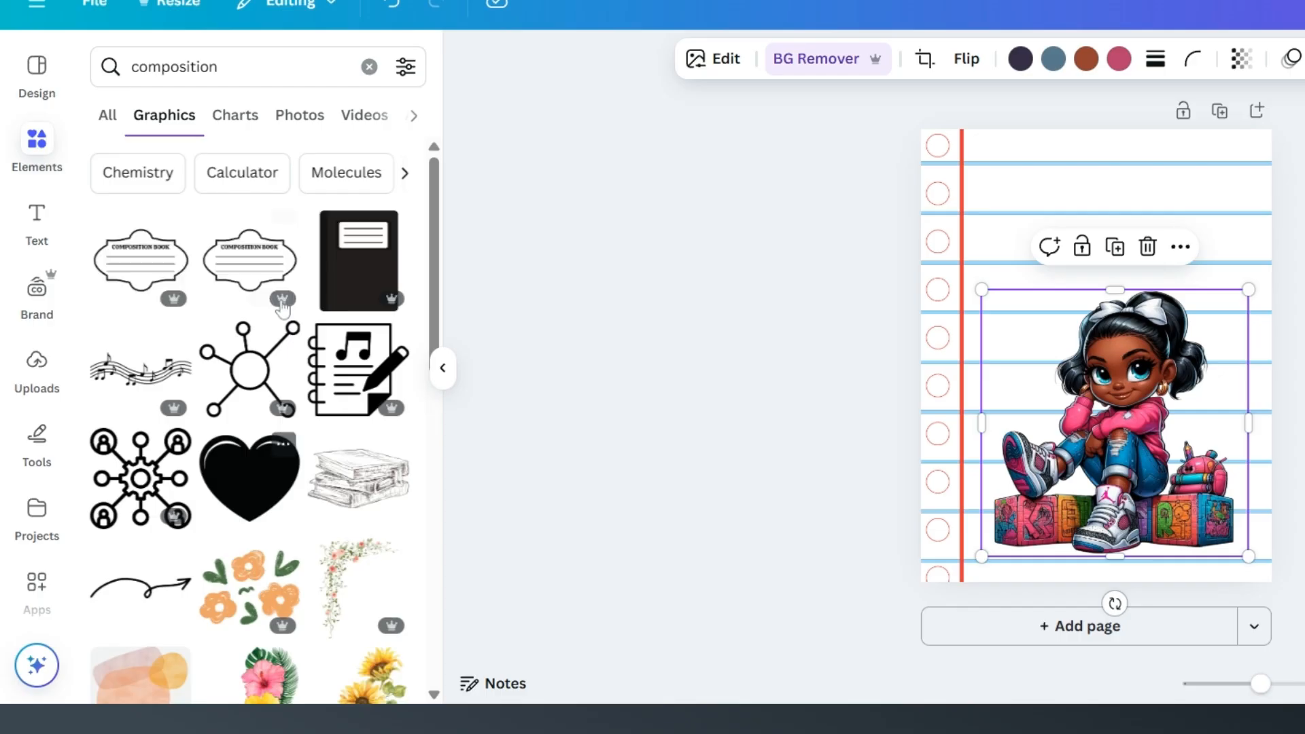
Step: Search the graphics for "composition notebook label" and add the three-lined label with the curved double border to the page
{"action": "left_click", "coordinate": [258, 67]}
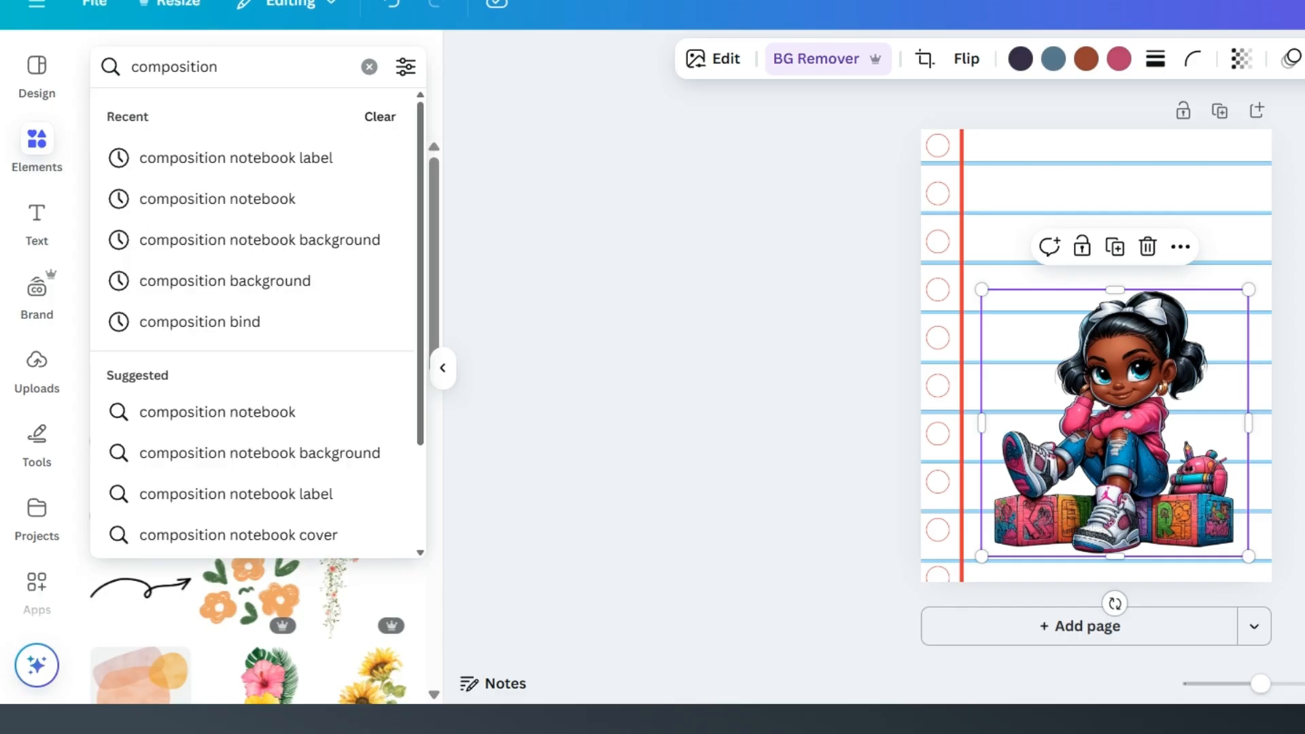
{"action": "left_click", "coordinate": [286, 158]}
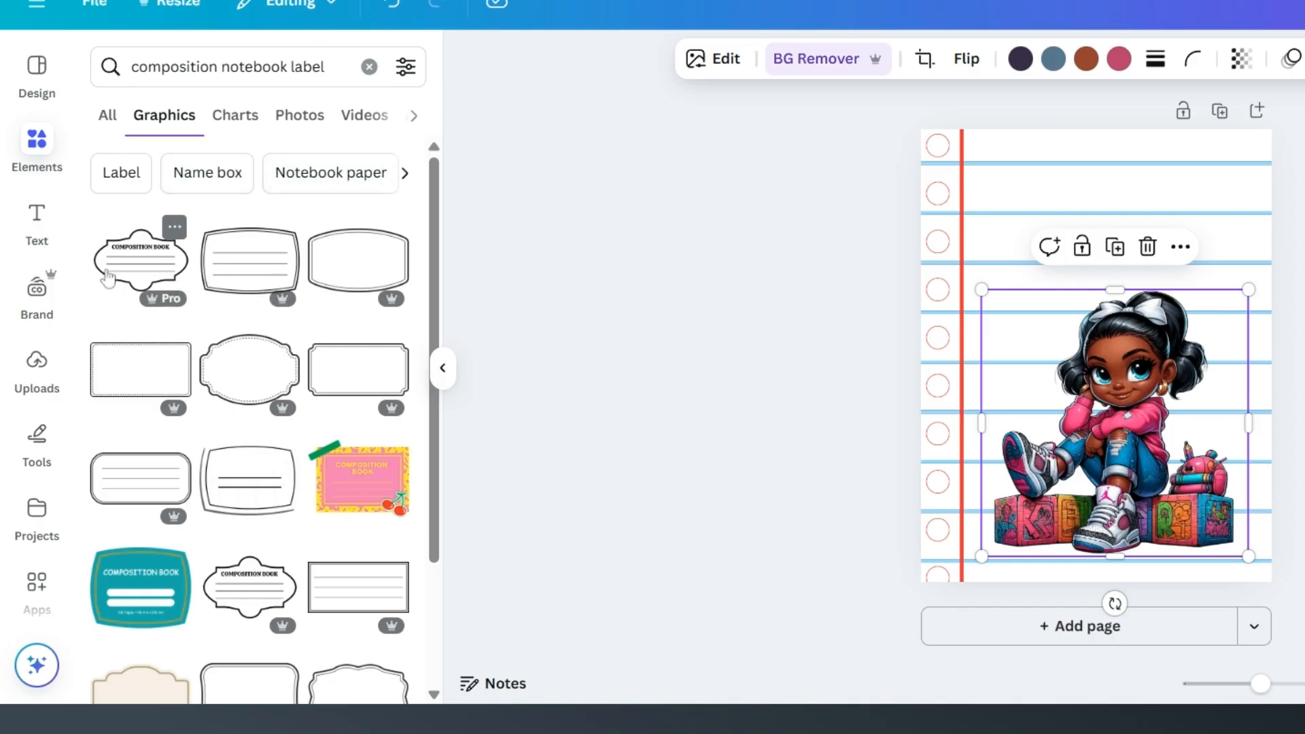
{"action": "scroll", "coordinate": [271, 347], "scroll_direction": "down", "scroll_amount": 2}
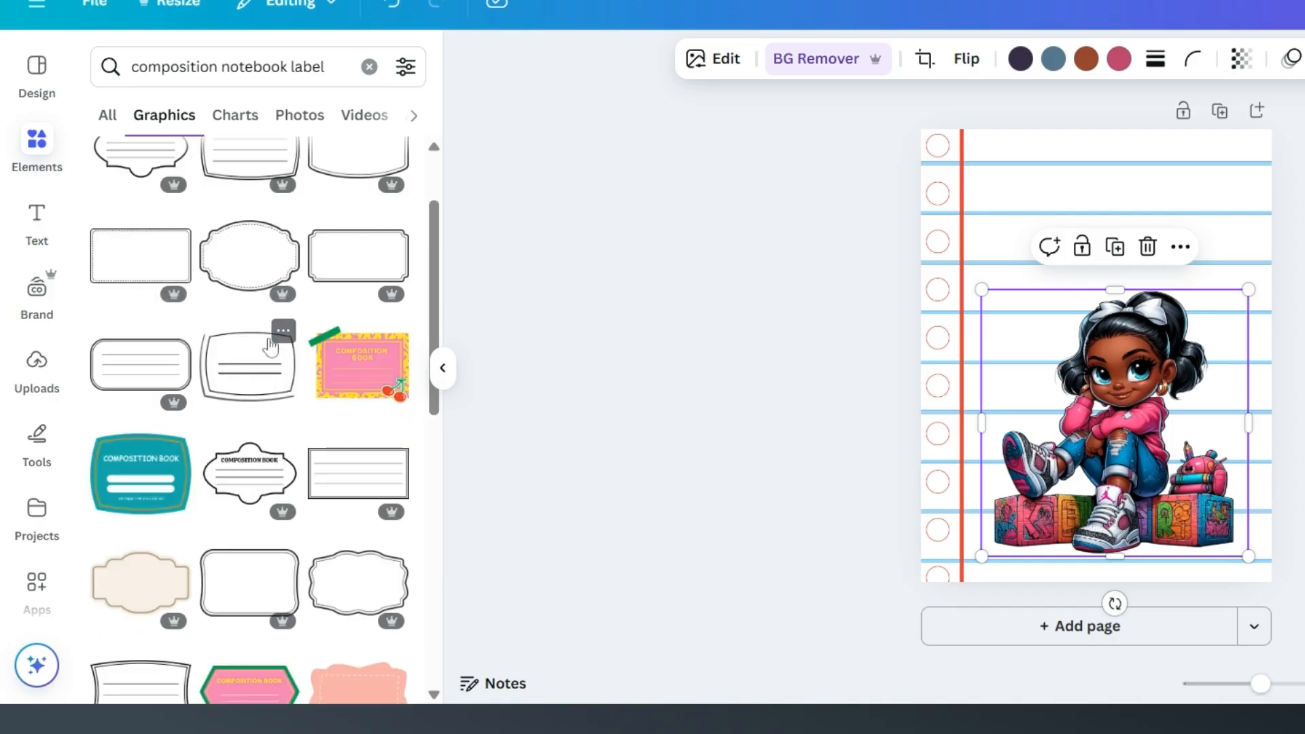
{"action": "scroll", "coordinate": [271, 347], "scroll_direction": "up", "scroll_amount": 2}
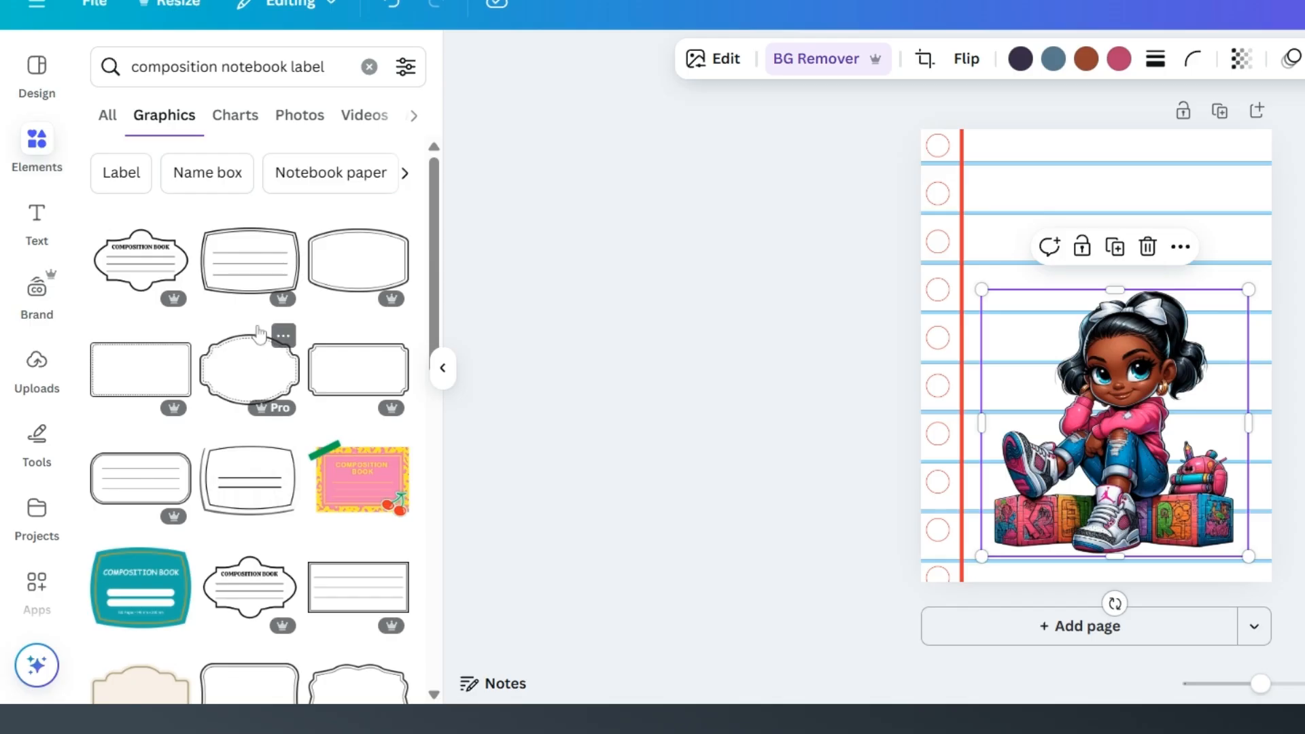
{"action": "left_click", "coordinate": [252, 272]}
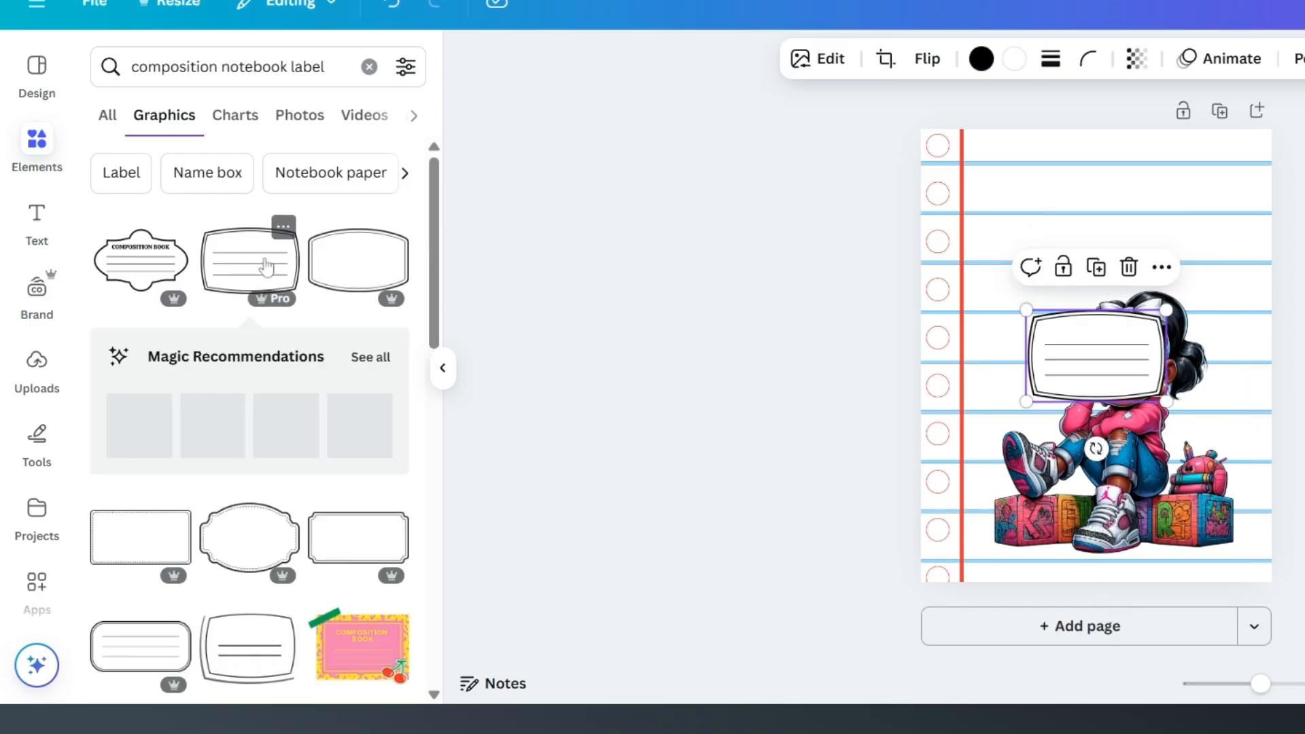
Step: Move the label above the girl illustration, enlarge it and centre it in the area beside the margin line
{"action": "left_click_drag", "start_coordinate": [1122, 357], "coordinate": [1104, 202]}
{"action": "left_click_drag", "start_coordinate": [1172, 249], "coordinate": [1208, 274]}
{"action": "left_click_drag", "start_coordinate": [1034, 160], "coordinate": [1019, 149]}
{"action": "mouse_move", "coordinate": [1095, 227]}
{"action": "left_mouse_down"}
{"action": "mouse_move", "coordinate": [1081, 216]}
{"action": "mouse_move", "coordinate": [1097, 221]}
{"action": "left_mouse_up"}
Step: Enlarge the girl illustration slightly and reposition it directly beneath the label
{"action": "left_click", "coordinate": [1148, 352]}
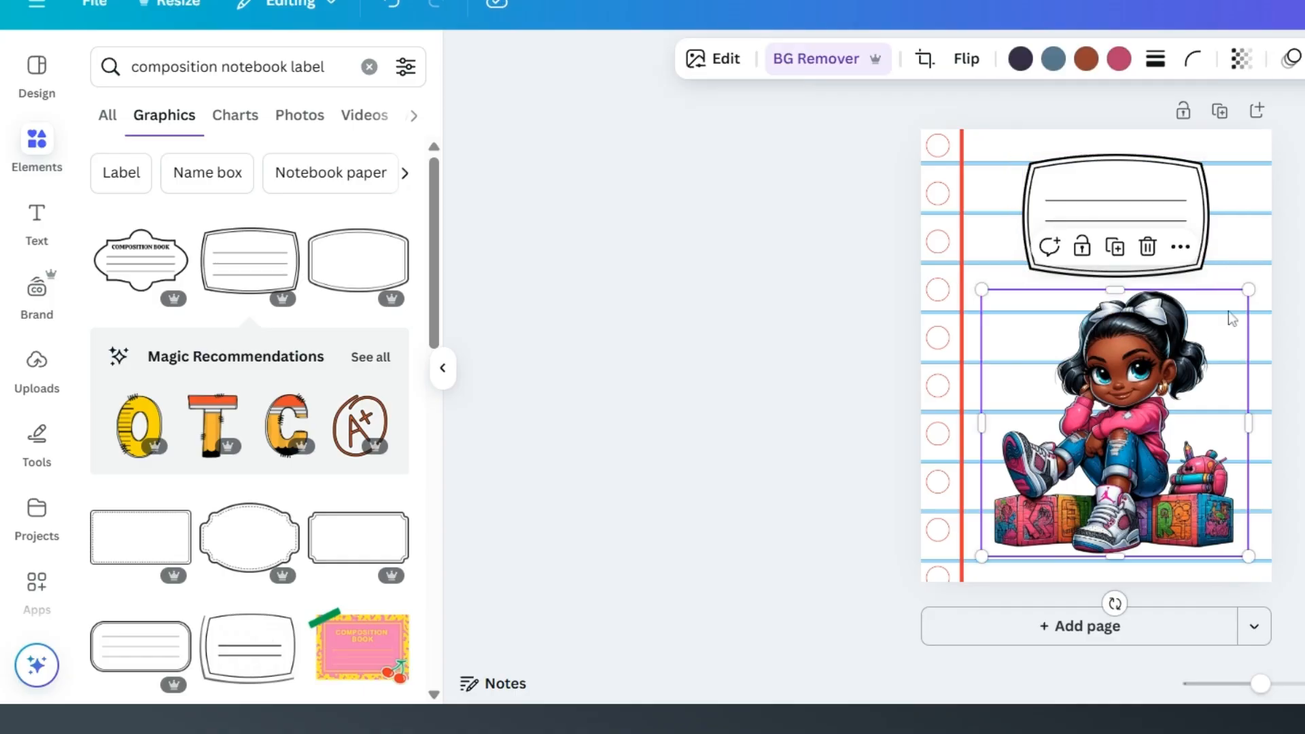
{"action": "left_click_drag", "start_coordinate": [1249, 291], "coordinate": [1268, 265]}
{"action": "left_click_drag", "start_coordinate": [1206, 326], "coordinate": [1163, 336]}
Step: Recolor the label's black border to bright red #ff3131 from the document colors
{"action": "left_click", "coordinate": [1107, 197]}
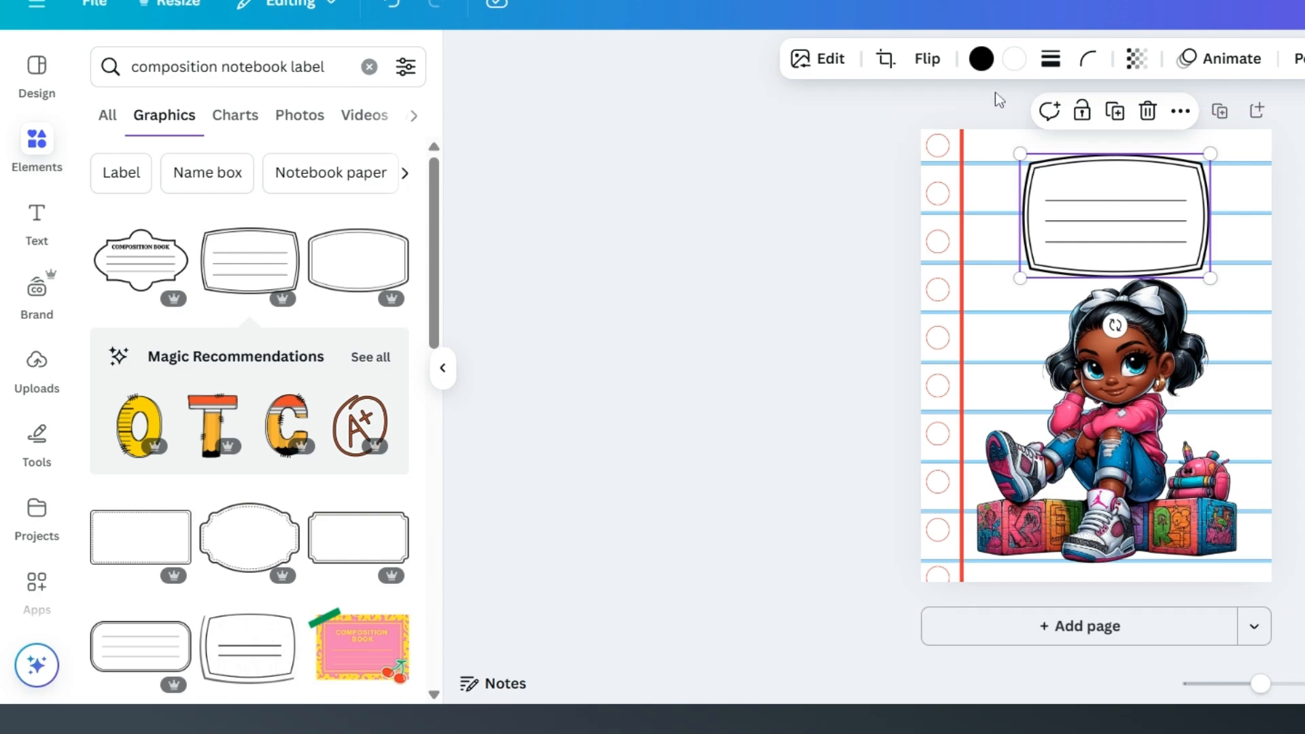
{"action": "left_click", "coordinate": [981, 59]}
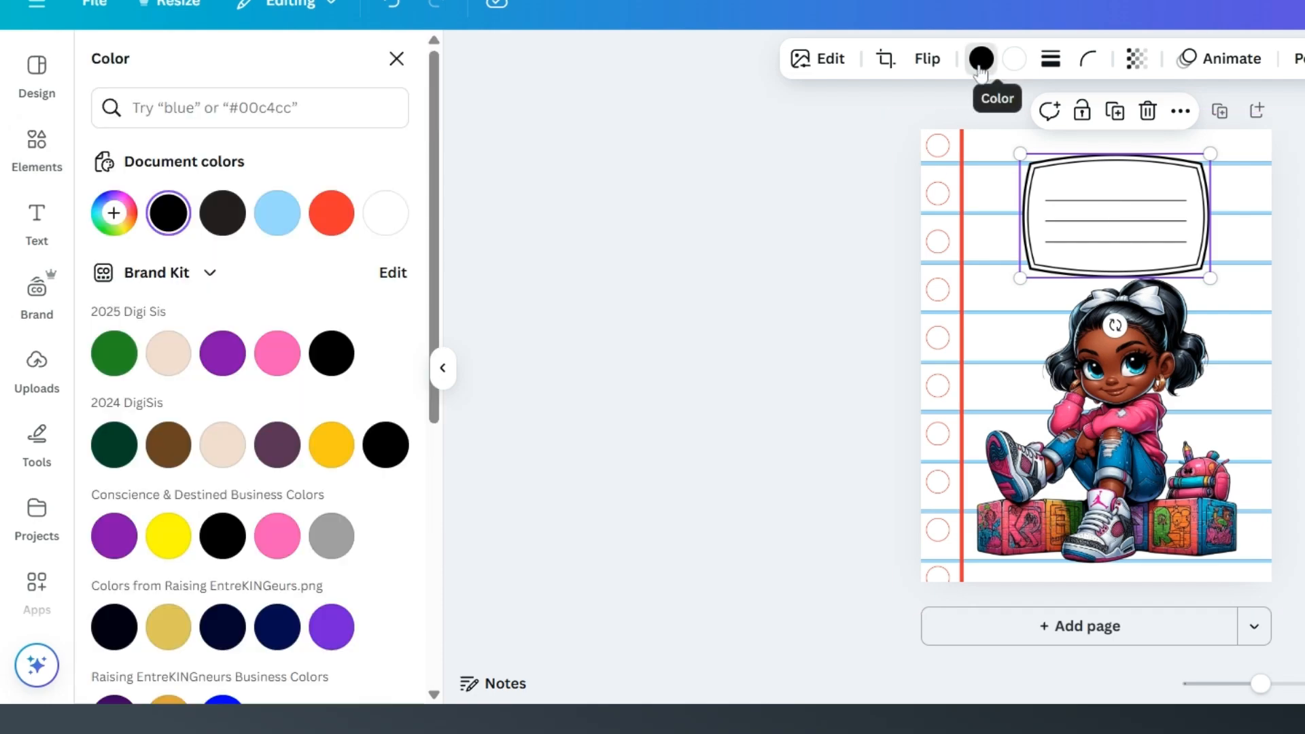
{"action": "left_click", "coordinate": [331, 213]}
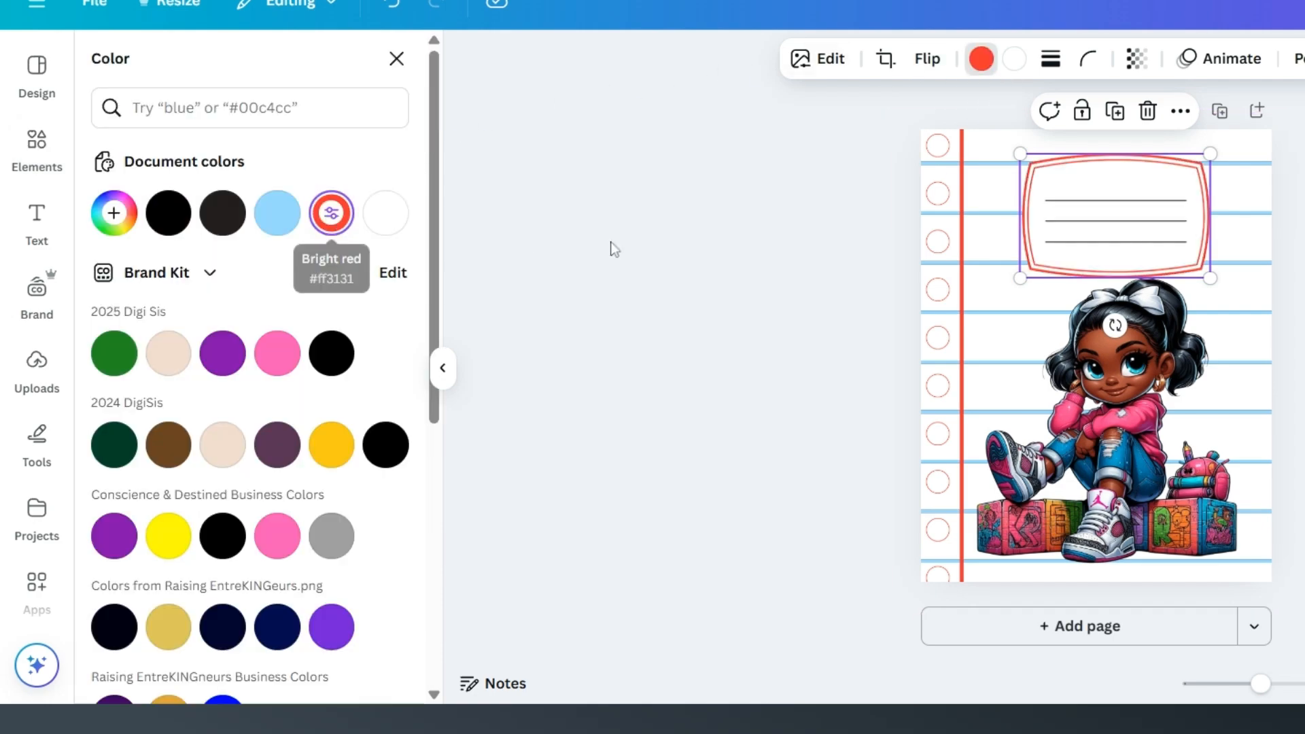
Step: Change the girl illustration's layer order and shift it slightly toward the margin line
{"action": "left_click", "coordinate": [1221, 284]}
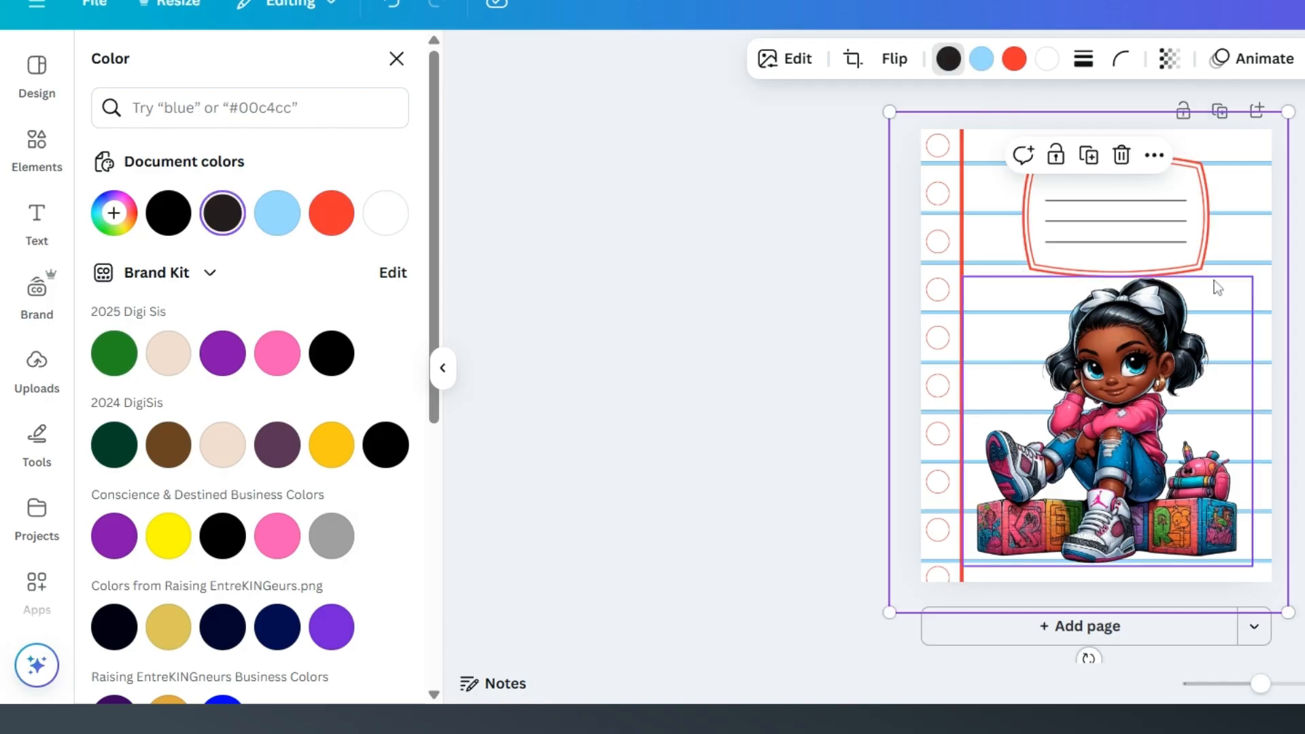
{"action": "right_click", "coordinate": [1146, 335]}
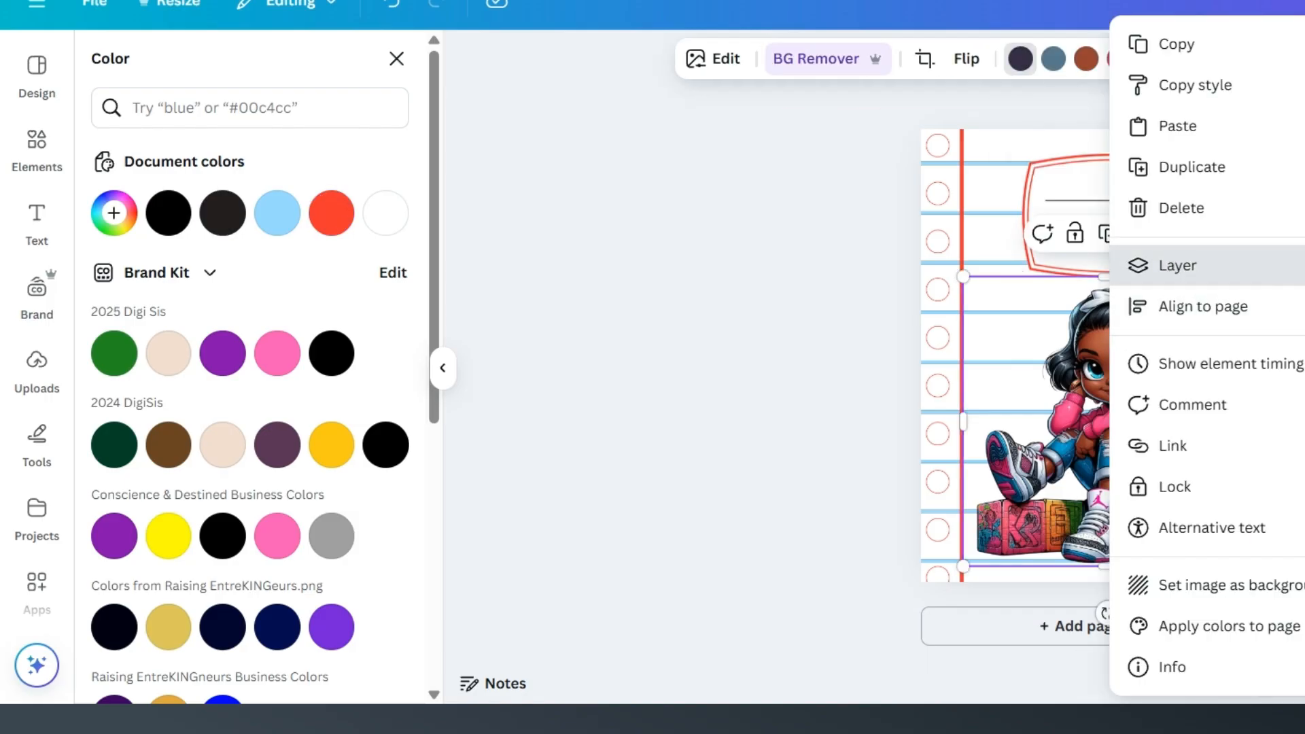
{"action": "left_click", "coordinate": [1304, 307]}
{"action": "left_click_drag", "start_coordinate": [1178, 375], "coordinate": [1173, 370]}
Step: Add a subheading reading "Name" and place it above the label's first line
{"action": "left_click", "coordinate": [36, 218]}
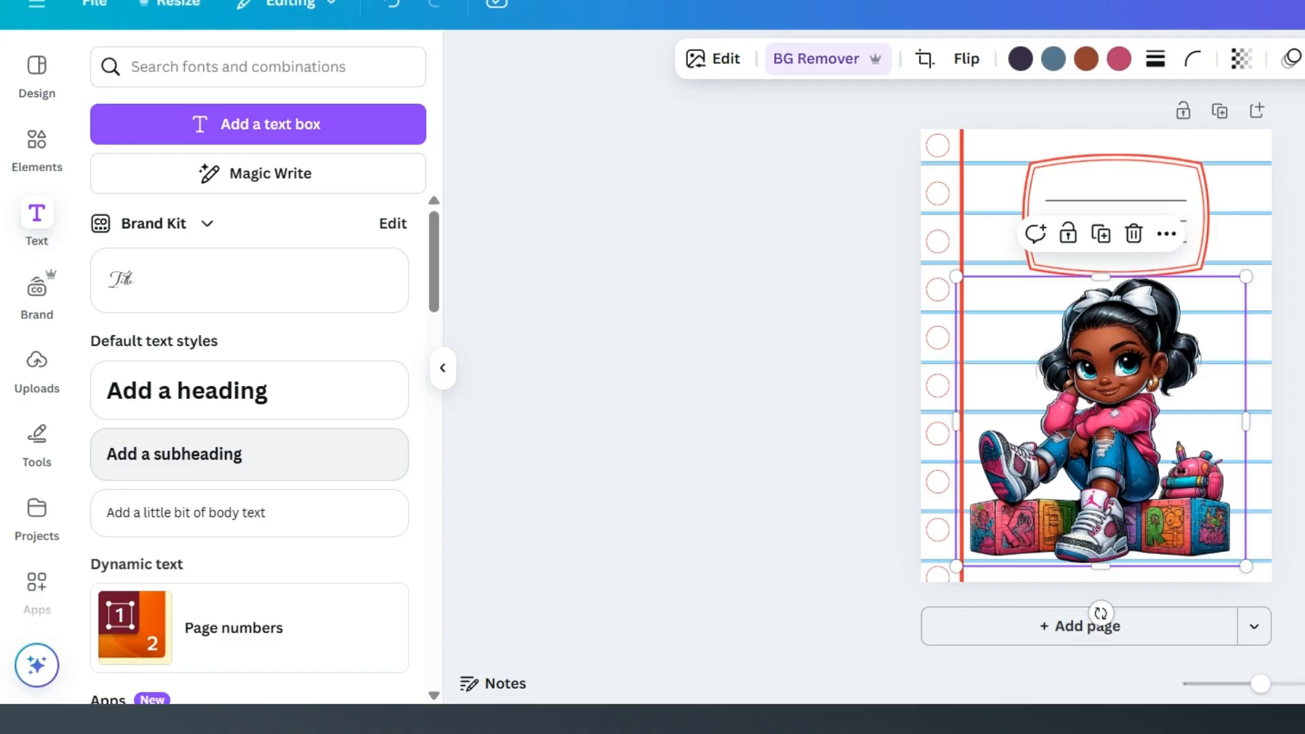
{"action": "left_click", "coordinate": [242, 457]}
{"action": "left_click_drag", "start_coordinate": [1115, 416], "coordinate": [1140, 264]}
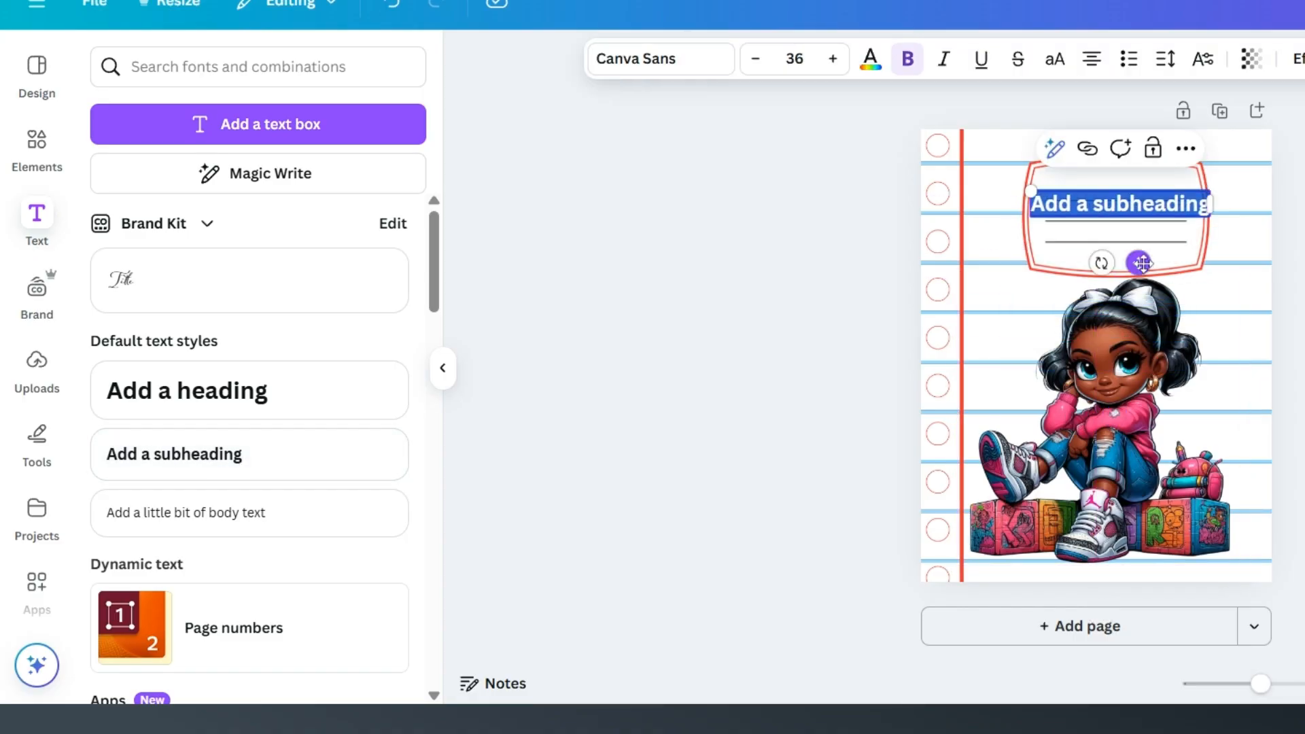
{"action": "type", "text": "Name"}
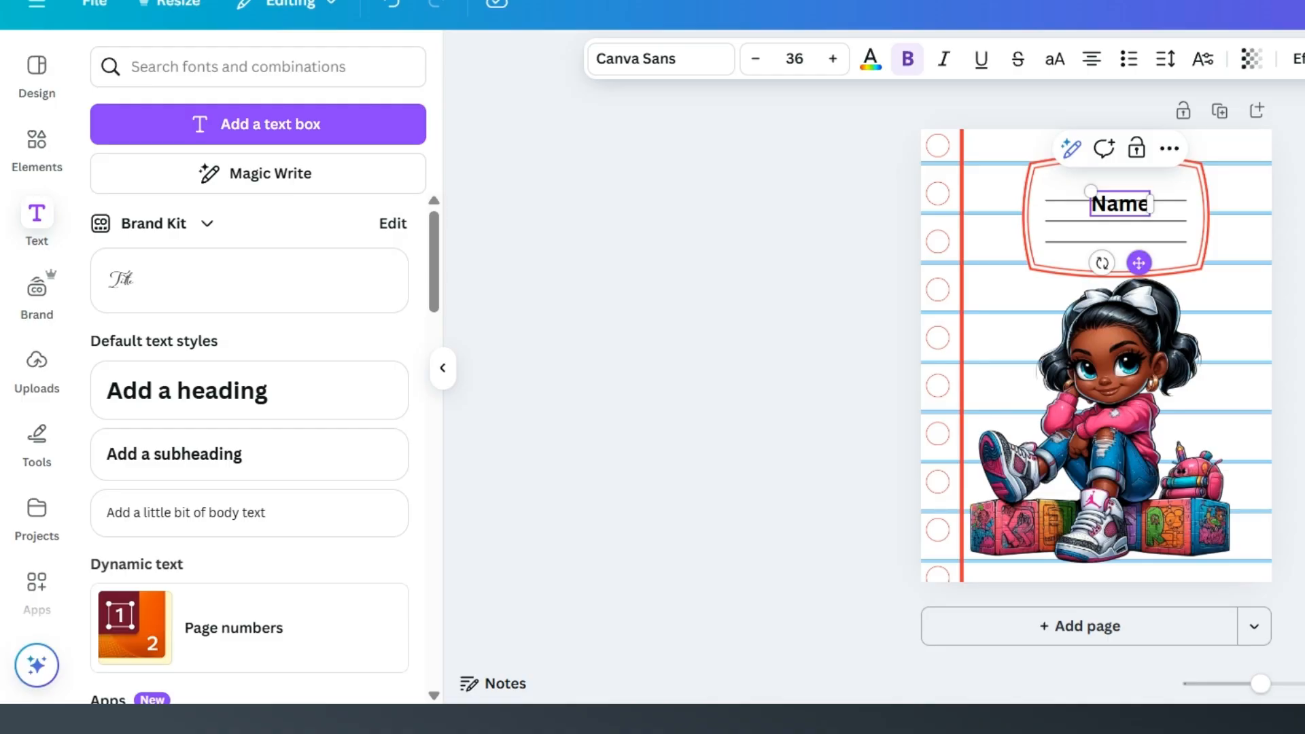
{"action": "left_click_drag", "start_coordinate": [1140, 263], "coordinate": [1136, 240]}
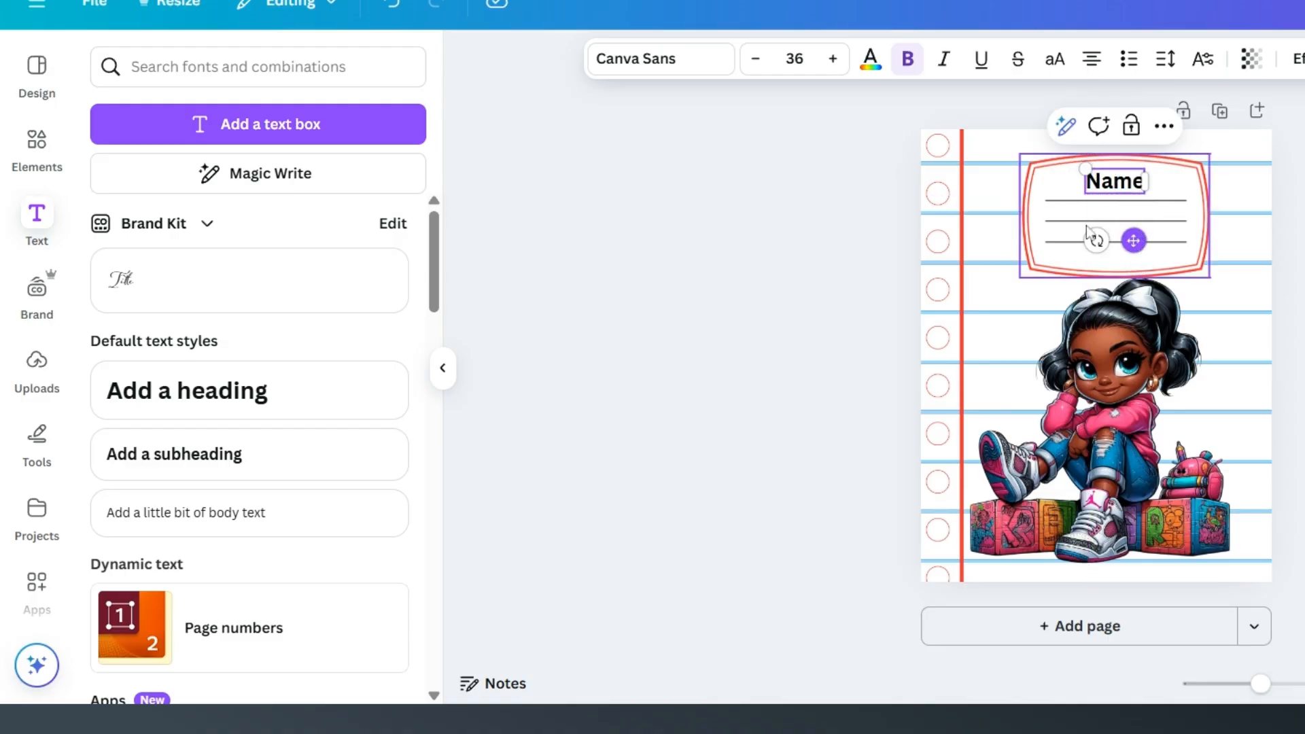
Step: Change the font of the "Name" text to the uploaded Fruit Cherry Regular font
{"action": "left_click", "coordinate": [698, 68]}
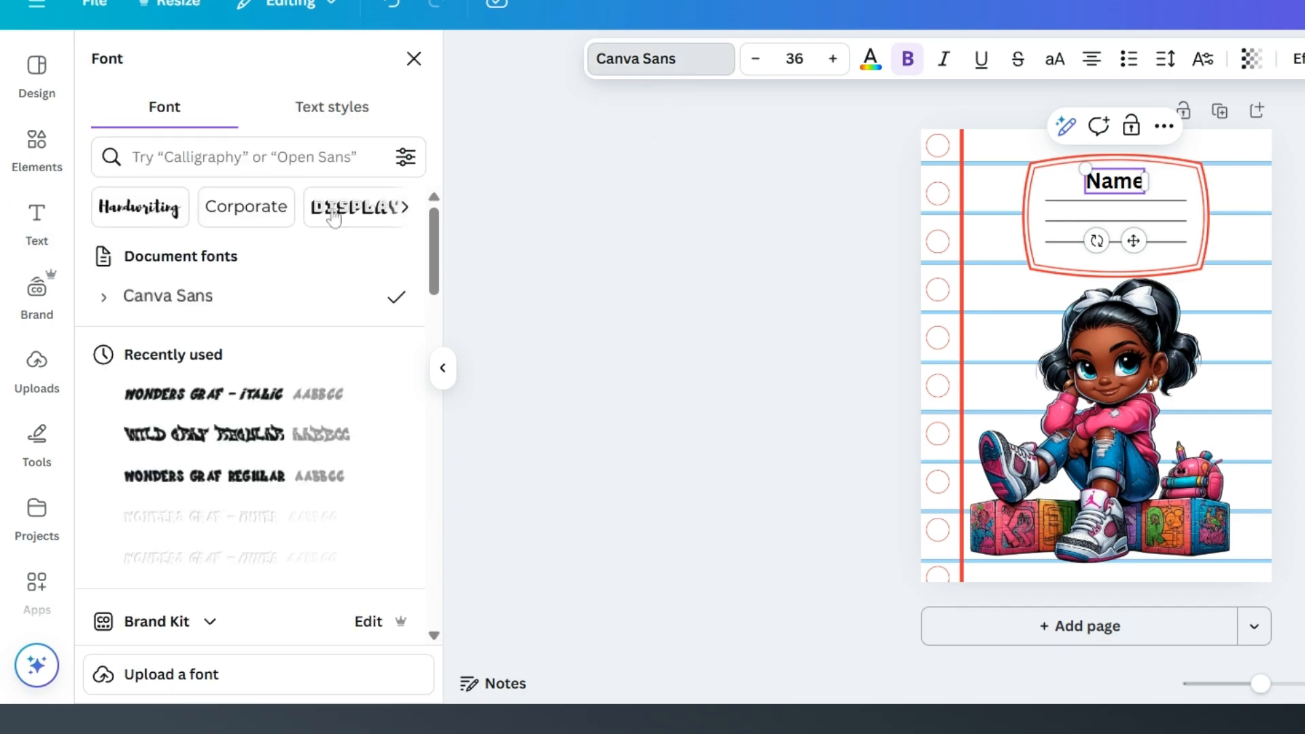
{"action": "scroll", "coordinate": [184, 387], "scroll_direction": "down", "scroll_amount": 10}
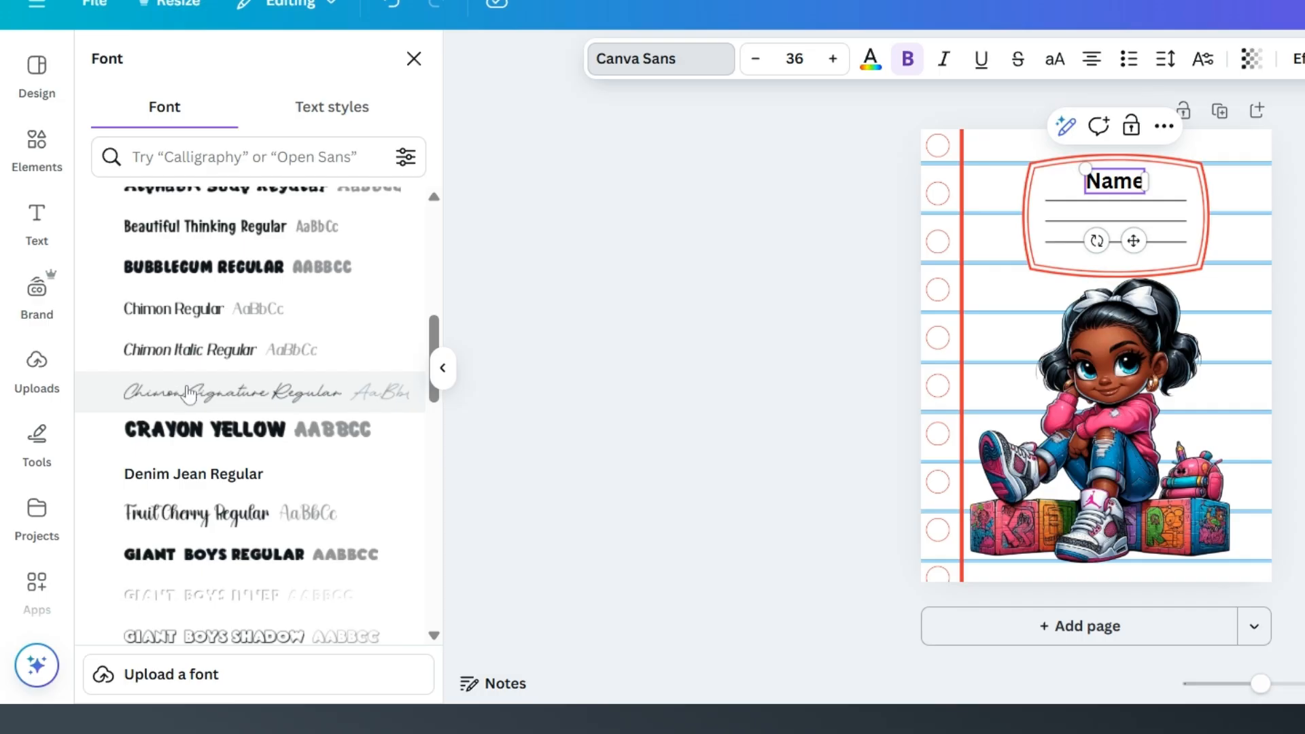
{"action": "scroll", "coordinate": [190, 398], "scroll_direction": "down", "scroll_amount": 3}
{"action": "scroll", "coordinate": [197, 402], "scroll_direction": "up", "scroll_amount": 5}
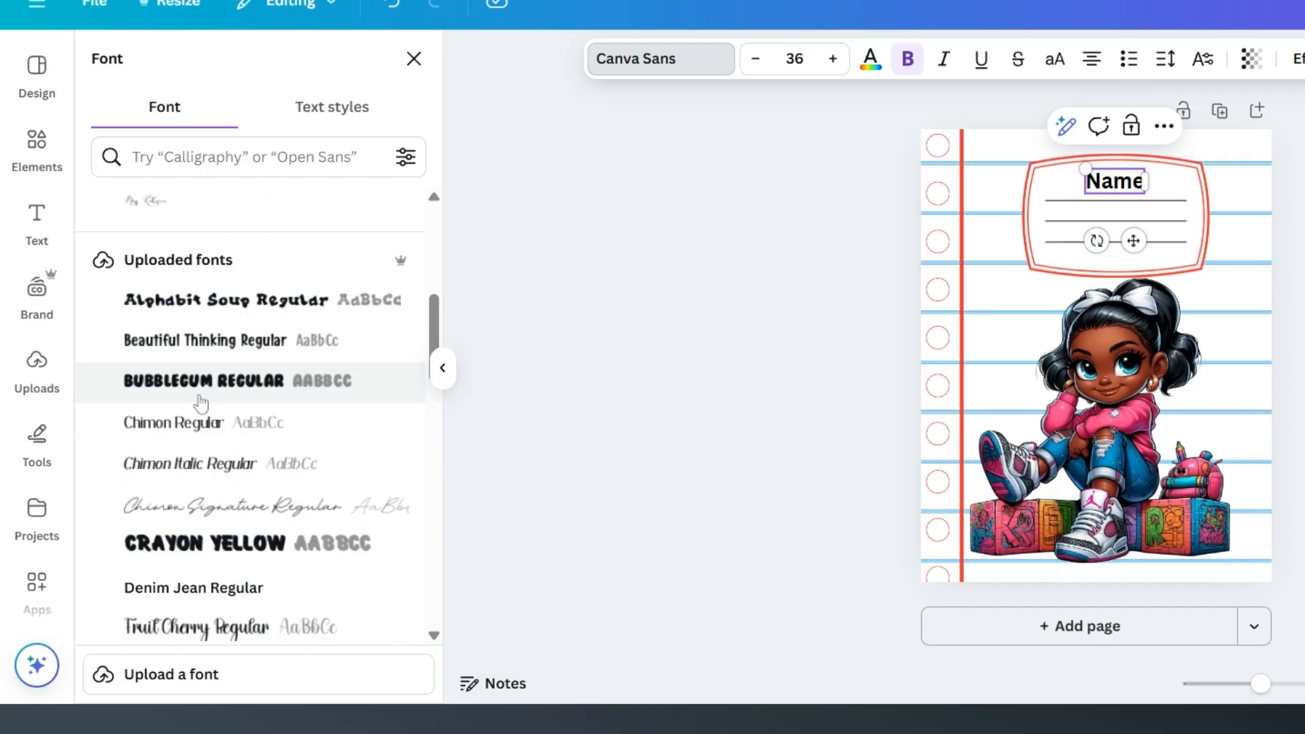
{"action": "scroll", "coordinate": [201, 403], "scroll_direction": "down", "scroll_amount": 15}
{"action": "scroll", "coordinate": [200, 403], "scroll_direction": "up", "scroll_amount": 6}
{"action": "scroll", "coordinate": [201, 403], "scroll_direction": "up", "scroll_amount": 10}
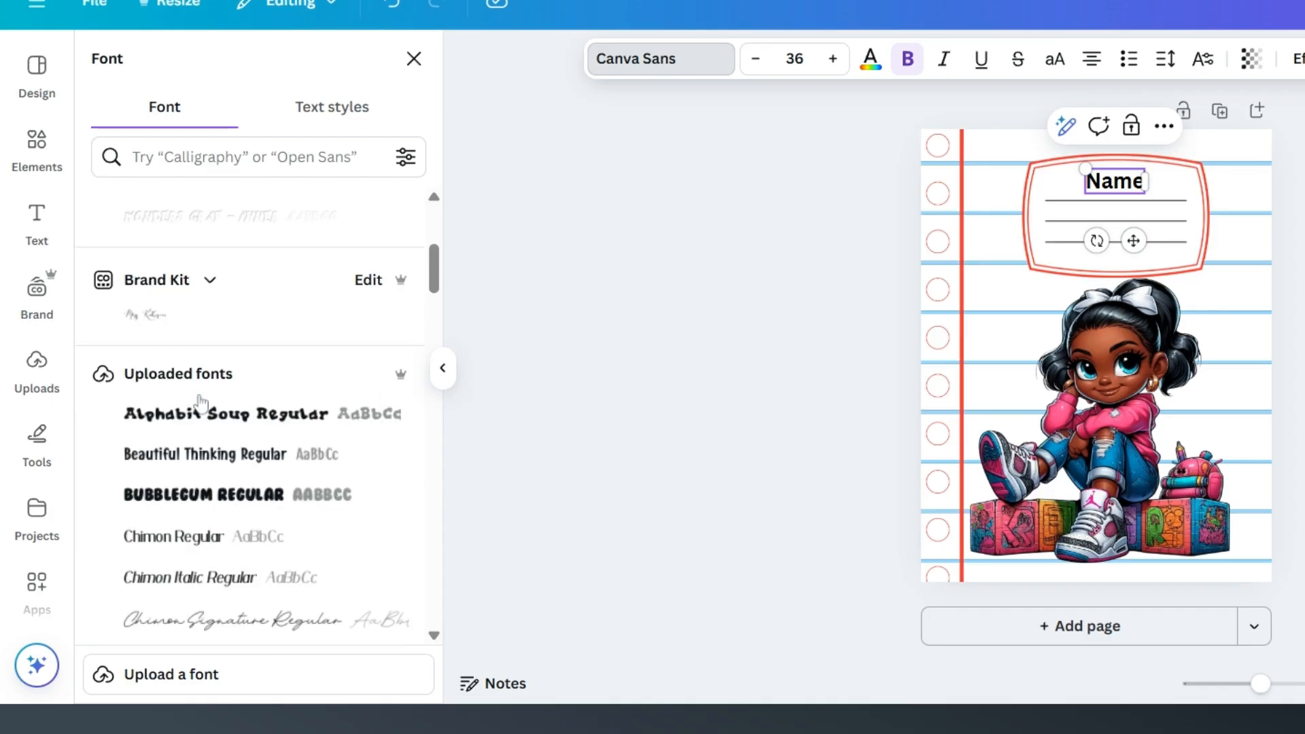
{"action": "double_click", "coordinate": [1101, 181]}
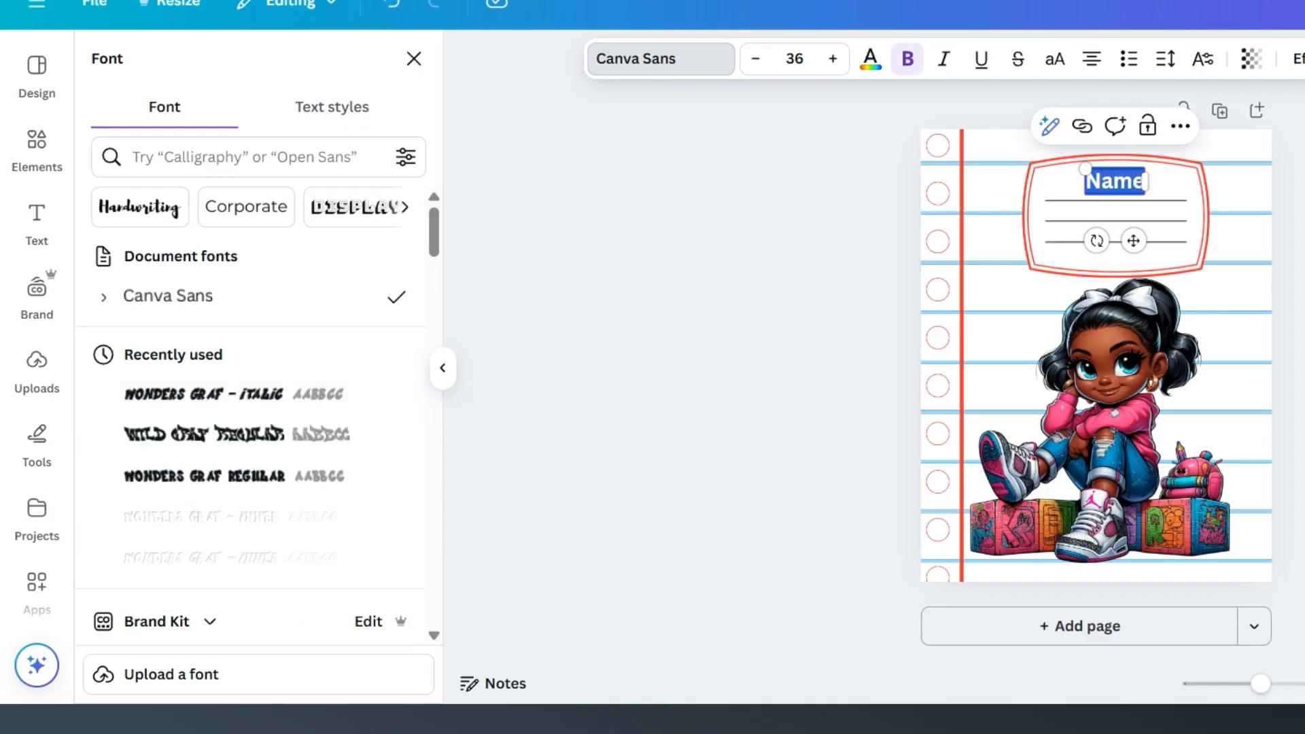
{"action": "scroll", "coordinate": [270, 344], "scroll_direction": "down", "scroll_amount": 2}
{"action": "scroll", "coordinate": [270, 347], "scroll_direction": "down", "scroll_amount": 8}
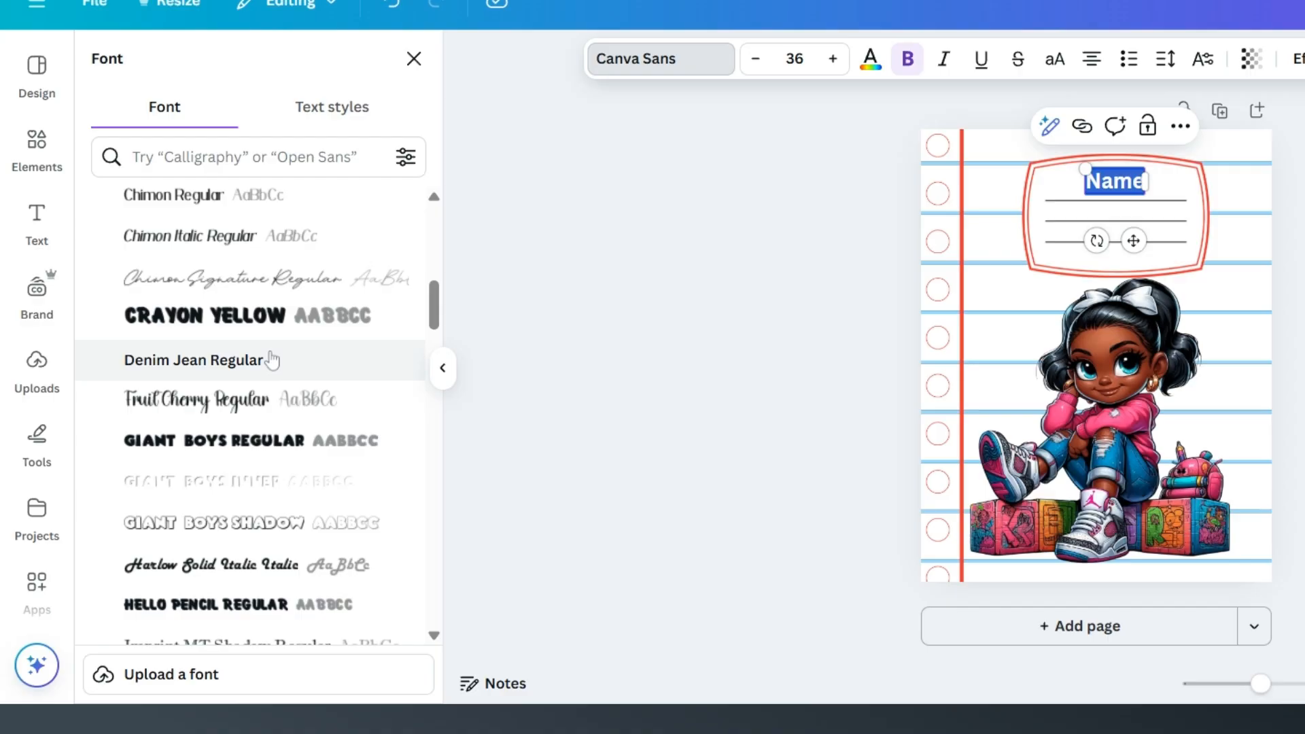
{"action": "scroll", "coordinate": [272, 360], "scroll_direction": "down", "scroll_amount": 2}
{"action": "left_click", "coordinate": [272, 289]}
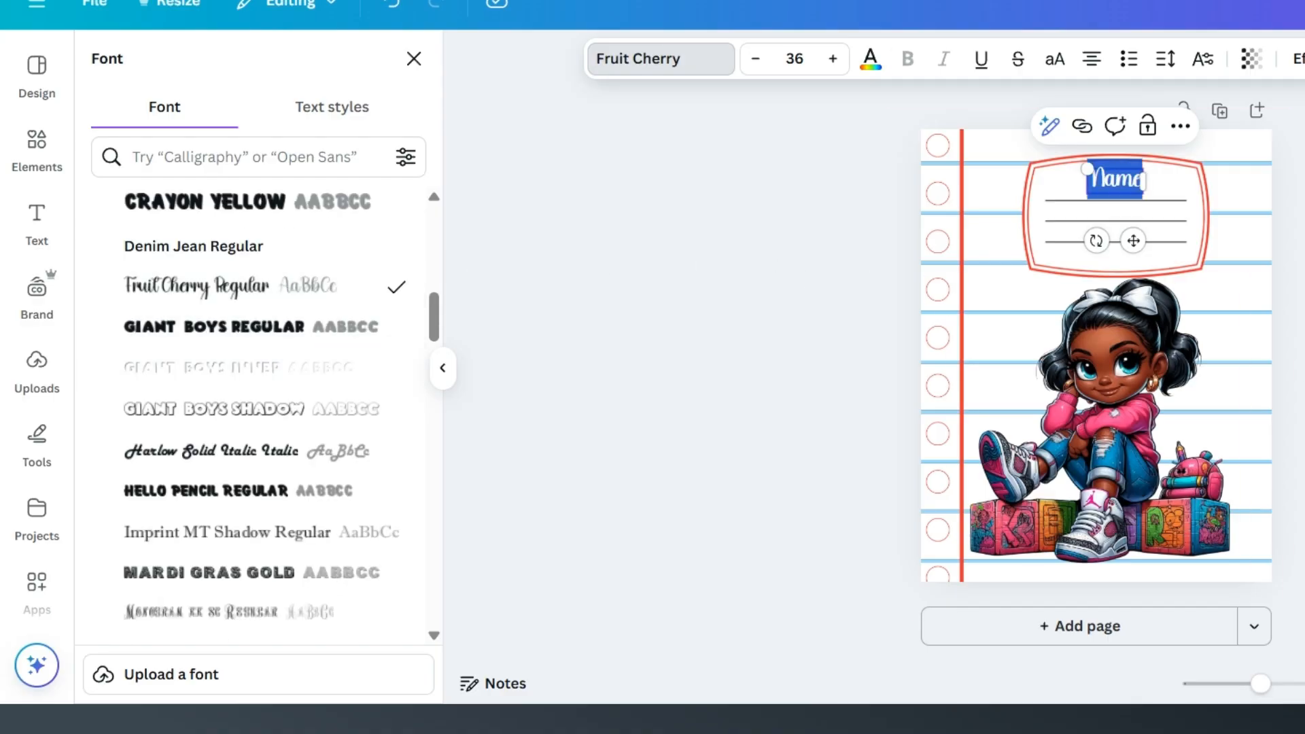
{"action": "left_click", "coordinate": [1171, 198]}
Step: Enlarge the "Name" text to about size 42.7 and centre it above the label's first line
{"action": "left_click", "coordinate": [1137, 187]}
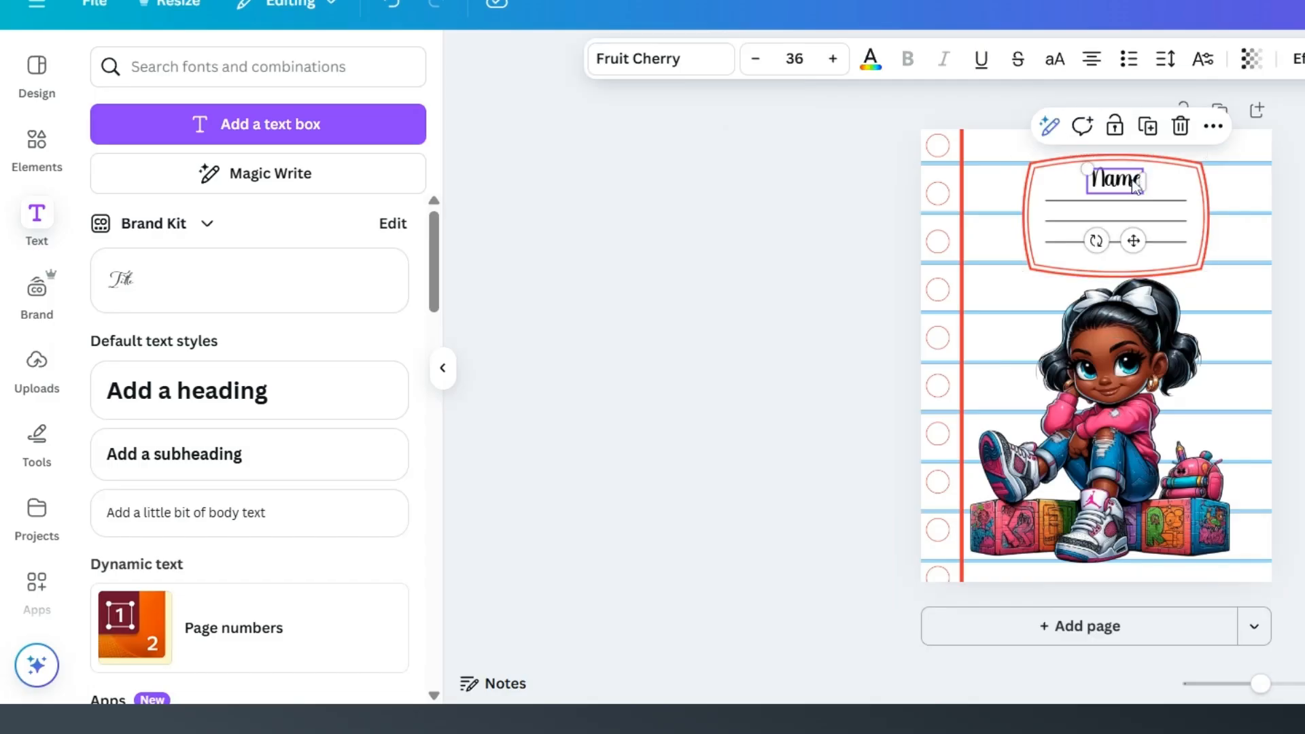
{"action": "left_click_drag", "start_coordinate": [1087, 167], "coordinate": [1077, 163]}
{"action": "left_click_drag", "start_coordinate": [1130, 241], "coordinate": [1133, 243]}
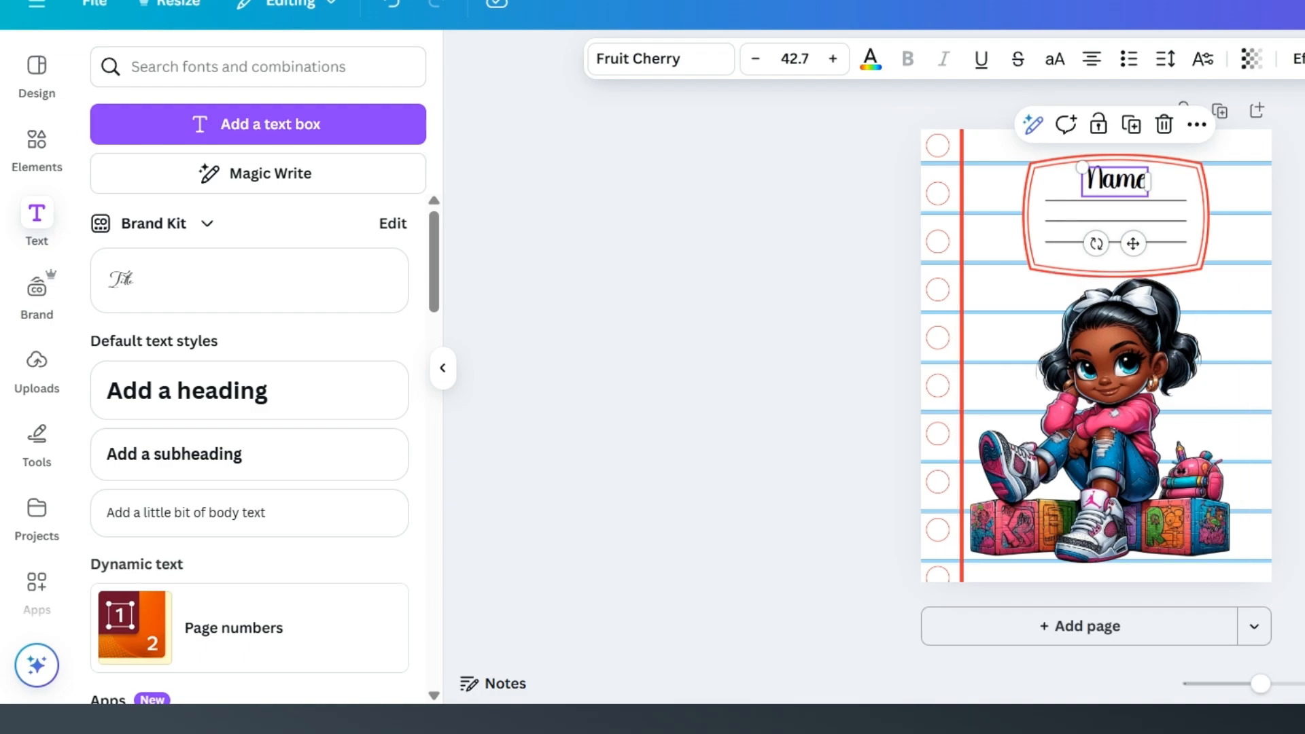
Step: Nudge the girl illustration slightly away from the margin line to centre it under the label
{"action": "left_click", "coordinate": [1238, 334]}
{"action": "left_click_drag", "start_coordinate": [1148, 407], "coordinate": [1153, 408]}
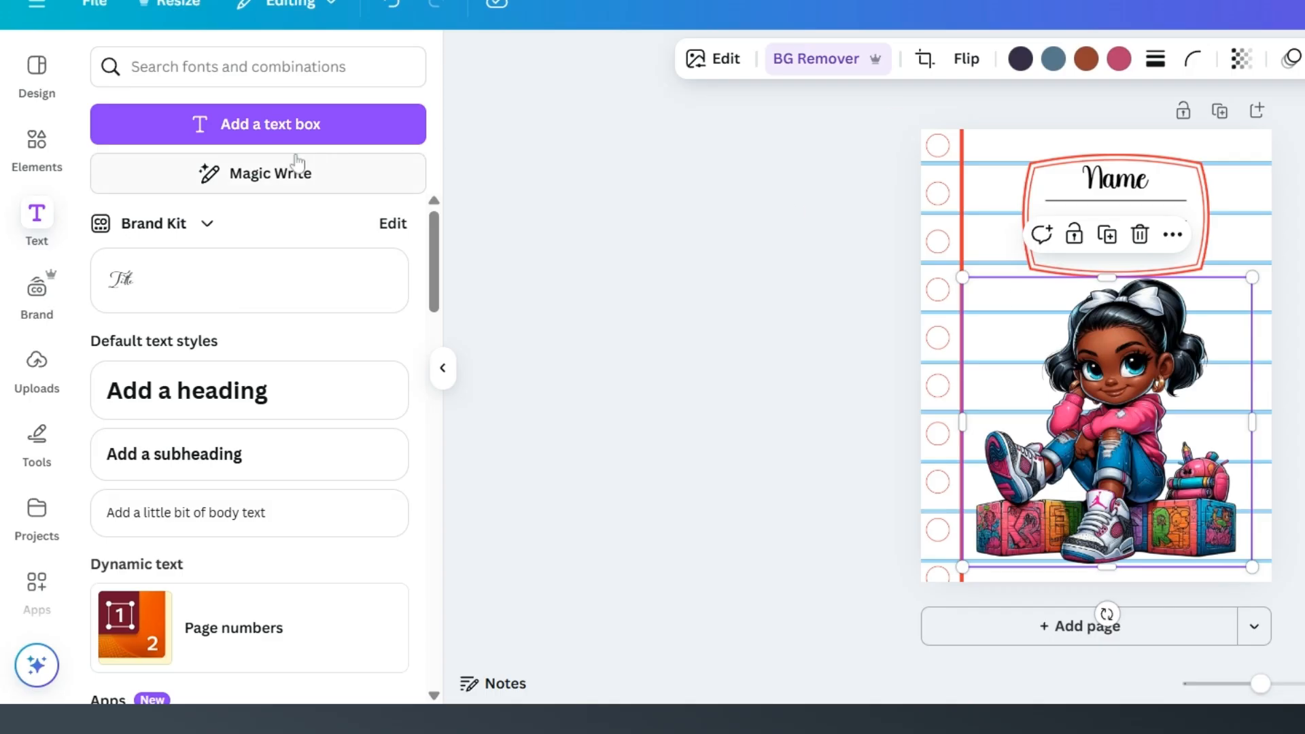
Step: Search the elements for "crayons" and show all matching graphics
{"action": "left_click", "coordinate": [39, 143]}
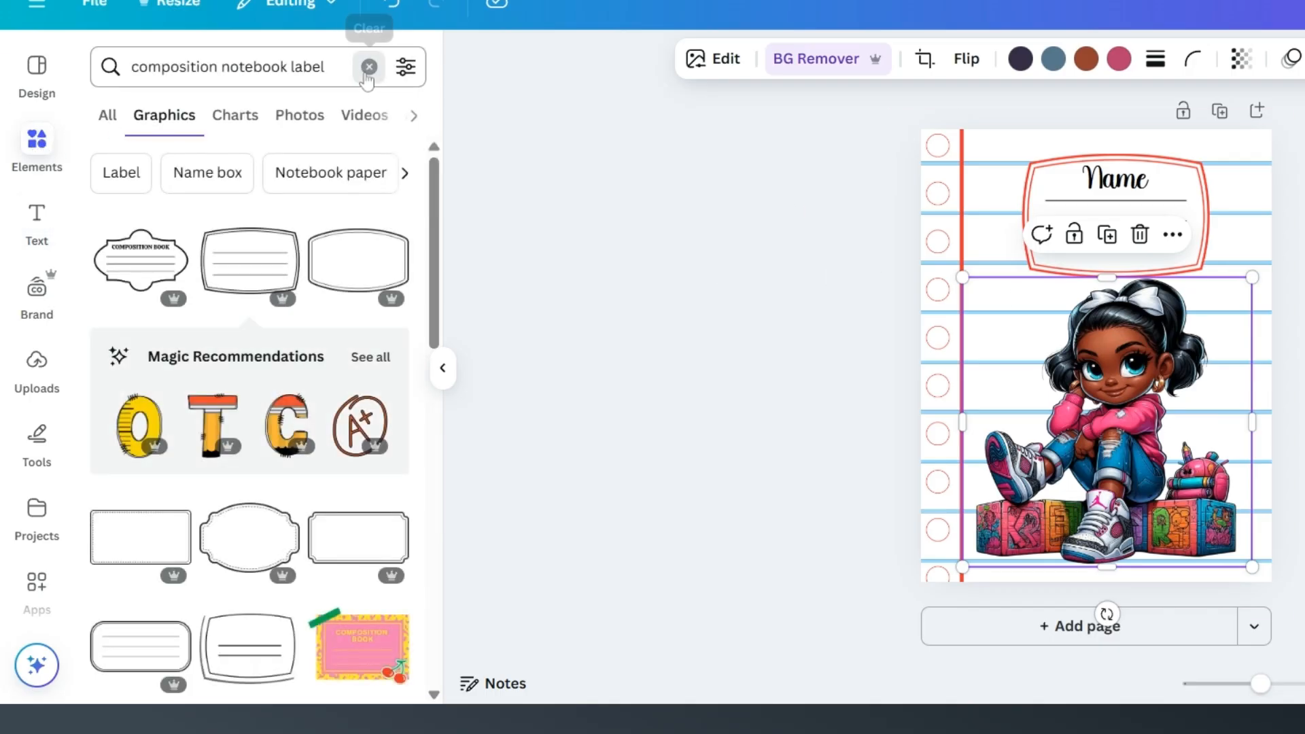
{"action": "left_click", "coordinate": [369, 66]}
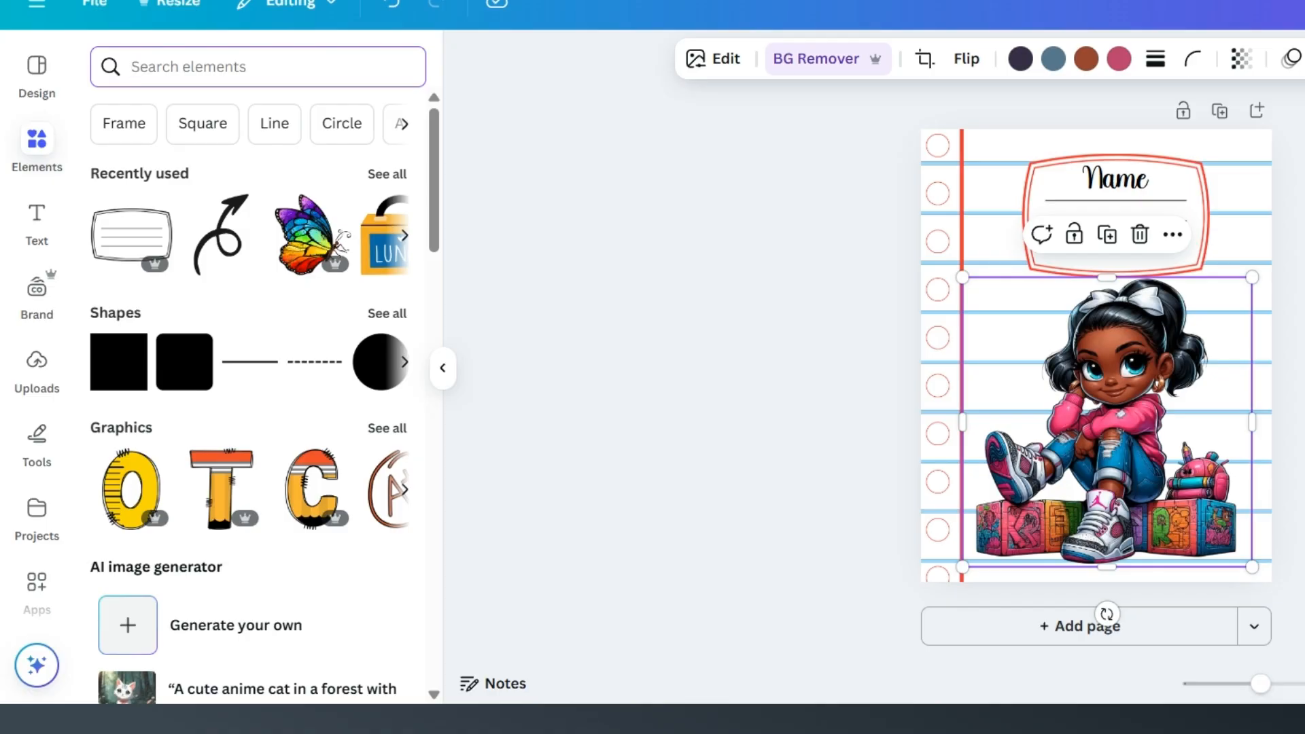
{"action": "type", "text": "crayons"}
{"action": "key", "text": "Return"}
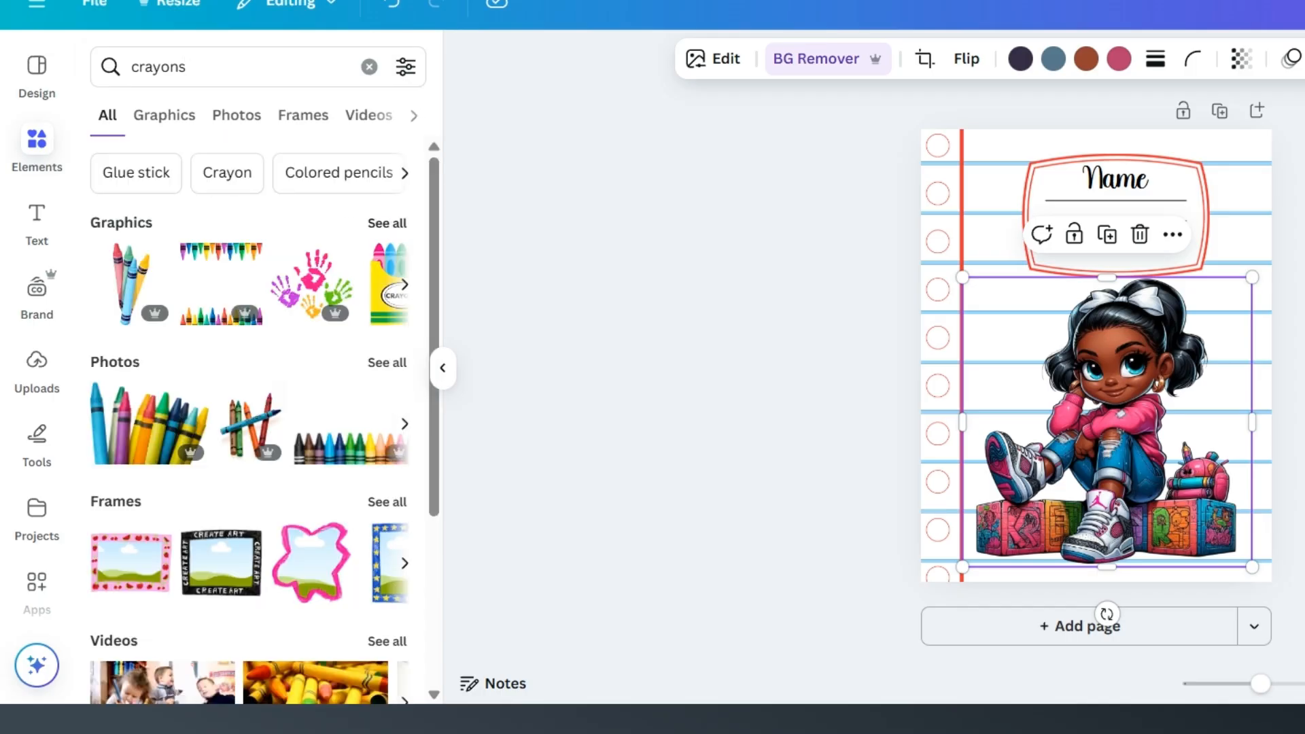
{"action": "left_click", "coordinate": [389, 226]}
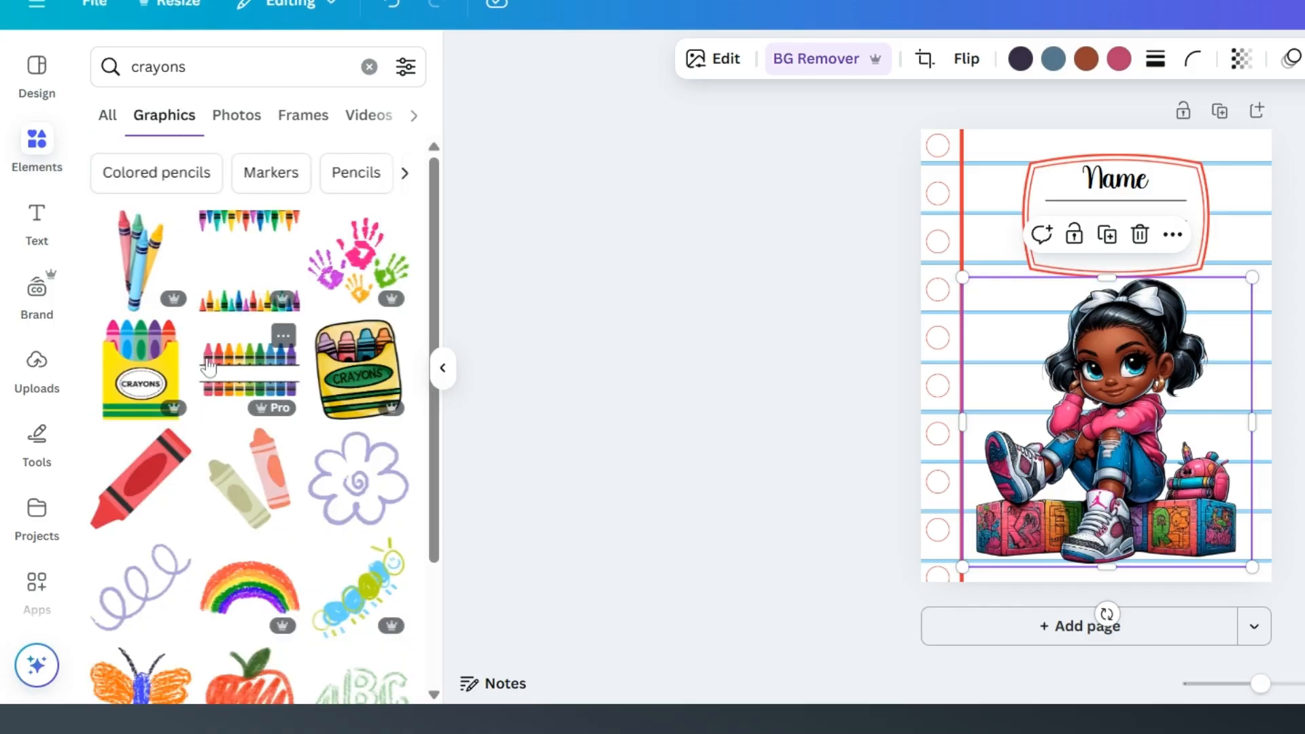
{"action": "scroll", "coordinate": [236, 299], "scroll_direction": "down", "scroll_amount": 2}
{"action": "scroll", "coordinate": [211, 348], "scroll_direction": "up", "scroll_amount": 2}
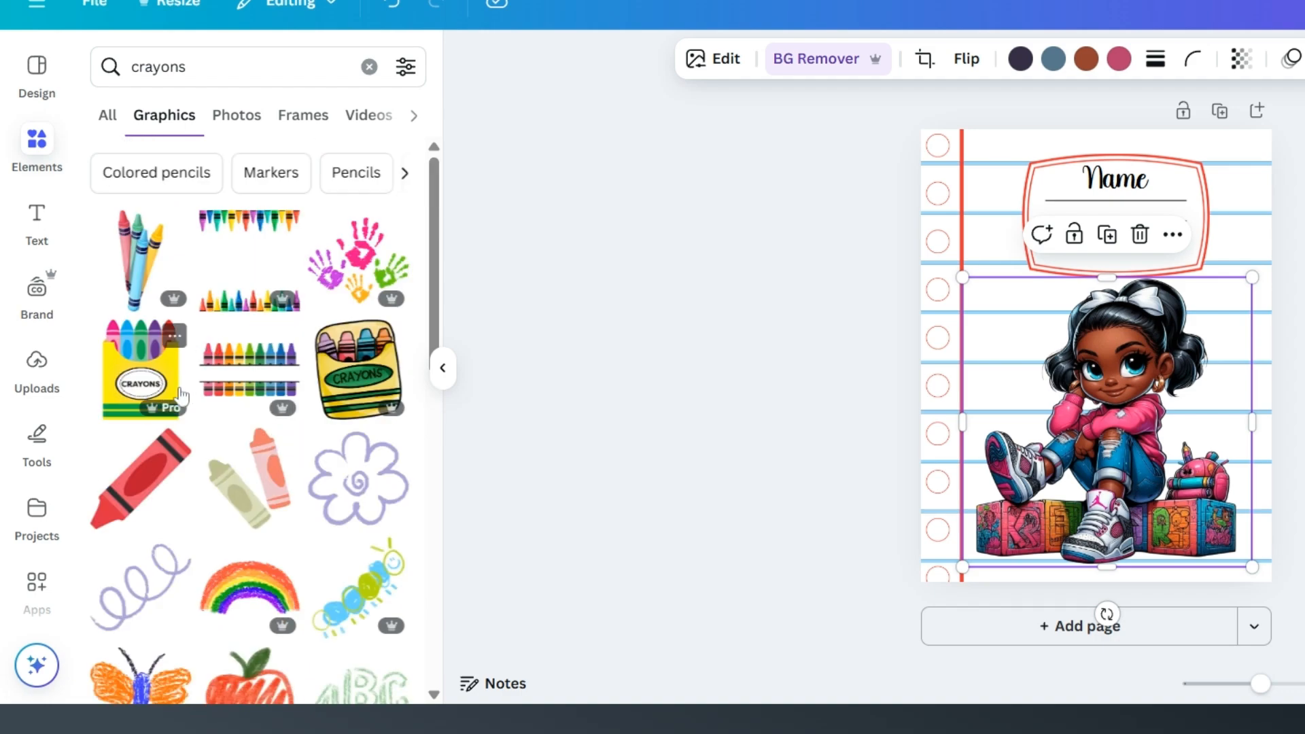
Step: Add the colourful handprints graphic, shrink it and place it between the margin line and the girl's head
{"action": "left_click", "coordinate": [349, 270]}
{"action": "left_click_drag", "start_coordinate": [1166, 417], "coordinate": [1020, 326]}
{"action": "left_click", "coordinate": [1017, 325]}
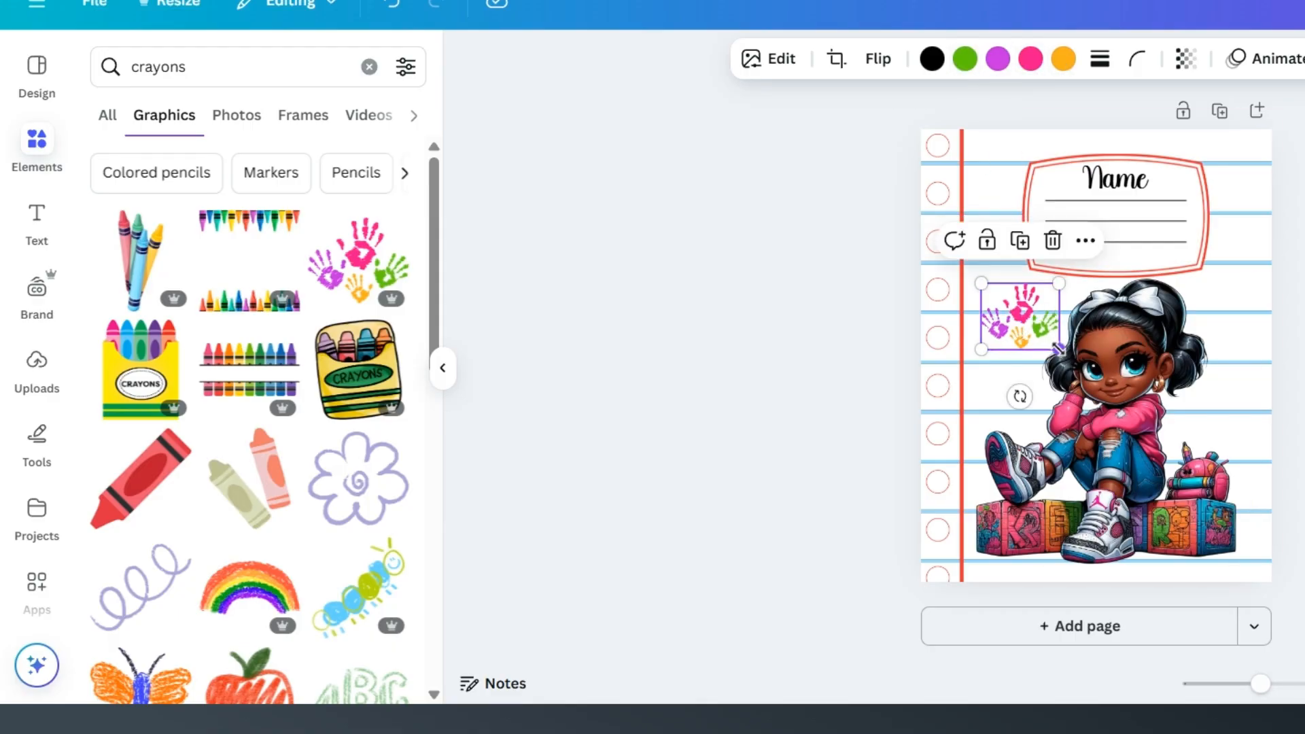
Step: Add the crayon rainbow graphic, shrink and tilt it, and place it beside the girl's head below the label's outer corner
{"action": "left_click", "coordinate": [250, 588]}
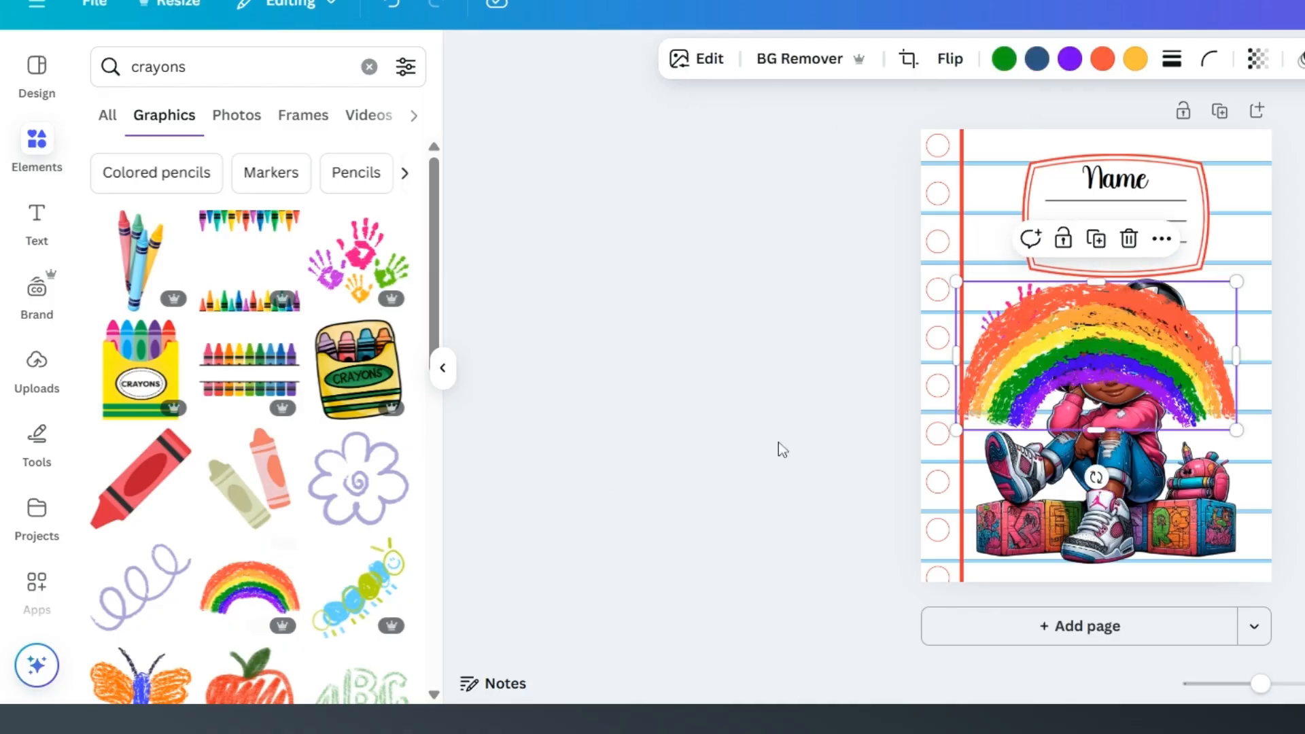
{"action": "left_click_drag", "start_coordinate": [1236, 430], "coordinate": [1244, 308]}
{"action": "left_click_drag", "start_coordinate": [1205, 371], "coordinate": [1181, 362]}
{"action": "left_click_drag", "start_coordinate": [1261, 333], "coordinate": [1198, 269]}
Step: Shrink the red name label slightly while keeping it centred around the "Name" text
{"action": "left_click", "coordinate": [1122, 234]}
{"action": "left_click_drag", "start_coordinate": [1130, 230], "coordinate": [1137, 228]}
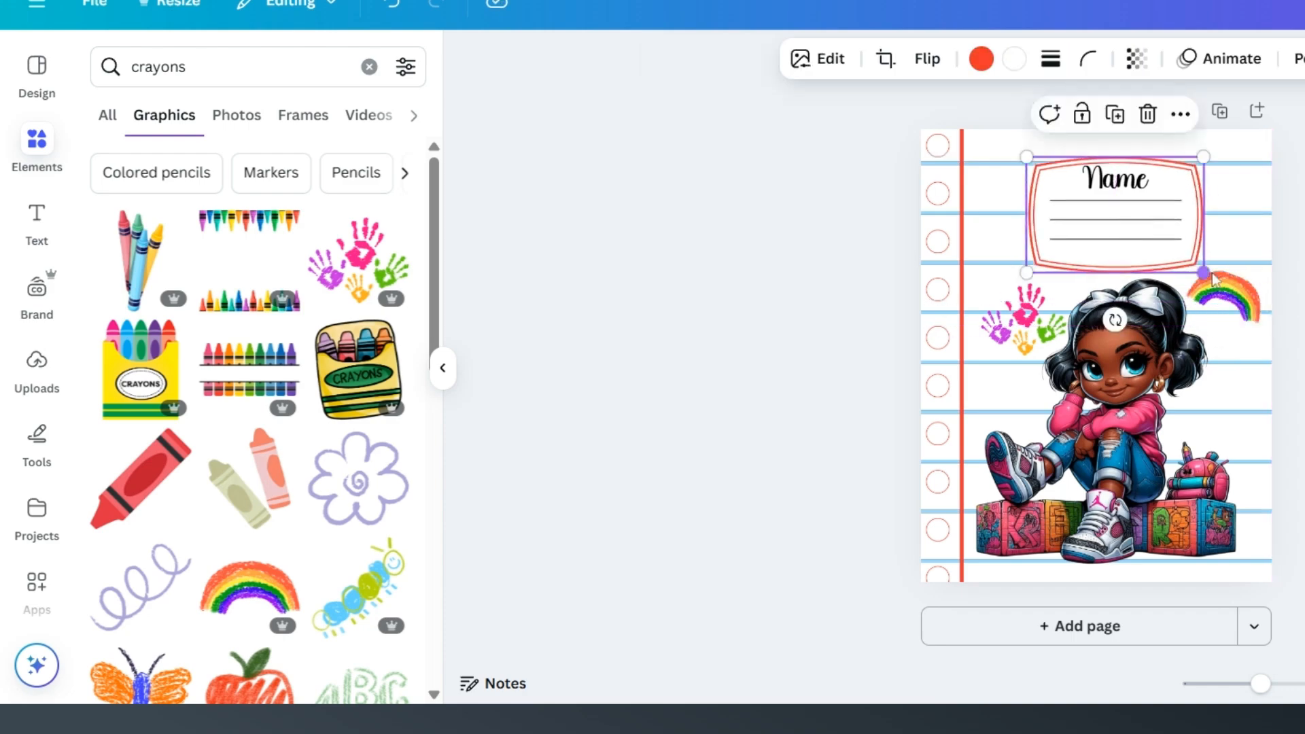
{"action": "left_click", "coordinate": [1250, 313]}
Step: Search the graphics for "school bus"
{"action": "left_click_drag", "start_coordinate": [186, 67], "coordinate": [131, 67]}
{"action": "type", "text": "school bus"}
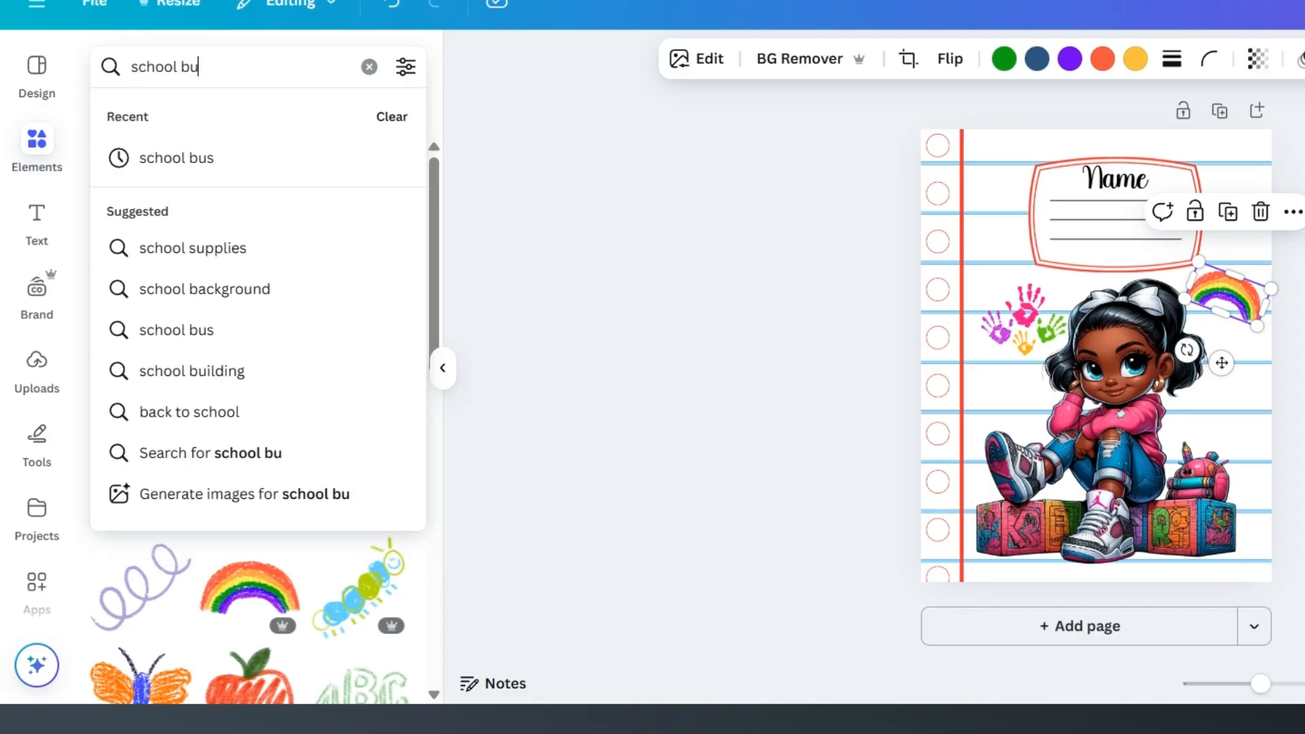
{"action": "key", "text": "Return"}
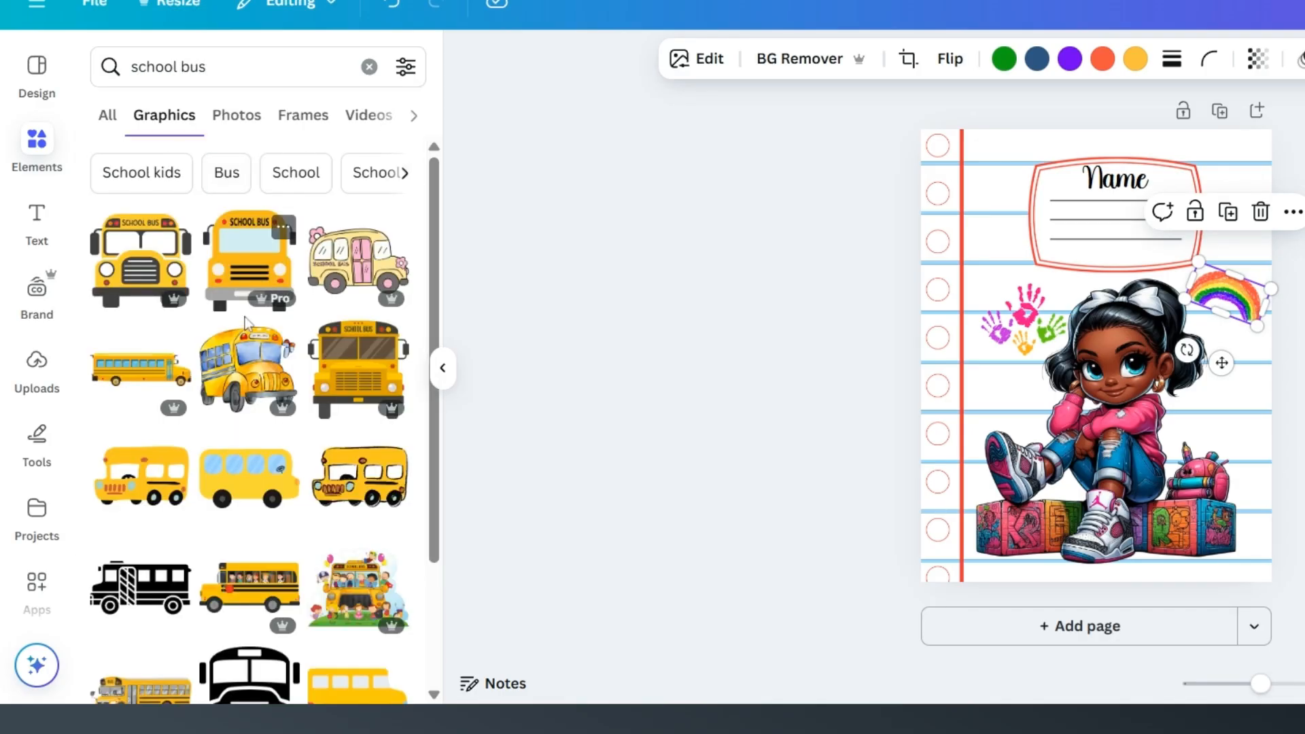
Step: Add the front-view school bus, shrink it, place it between the margin line and name label, and layer it behind the label
{"action": "left_click", "coordinate": [248, 269]}
{"action": "left_click_drag", "start_coordinate": [1166, 432], "coordinate": [1088, 353]}
{"action": "left_click_drag", "start_coordinate": [1065, 305], "coordinate": [1010, 185]}
{"action": "right_click", "coordinate": [1004, 187]}
{"action": "mouse_move", "coordinate": [1092, 351]}
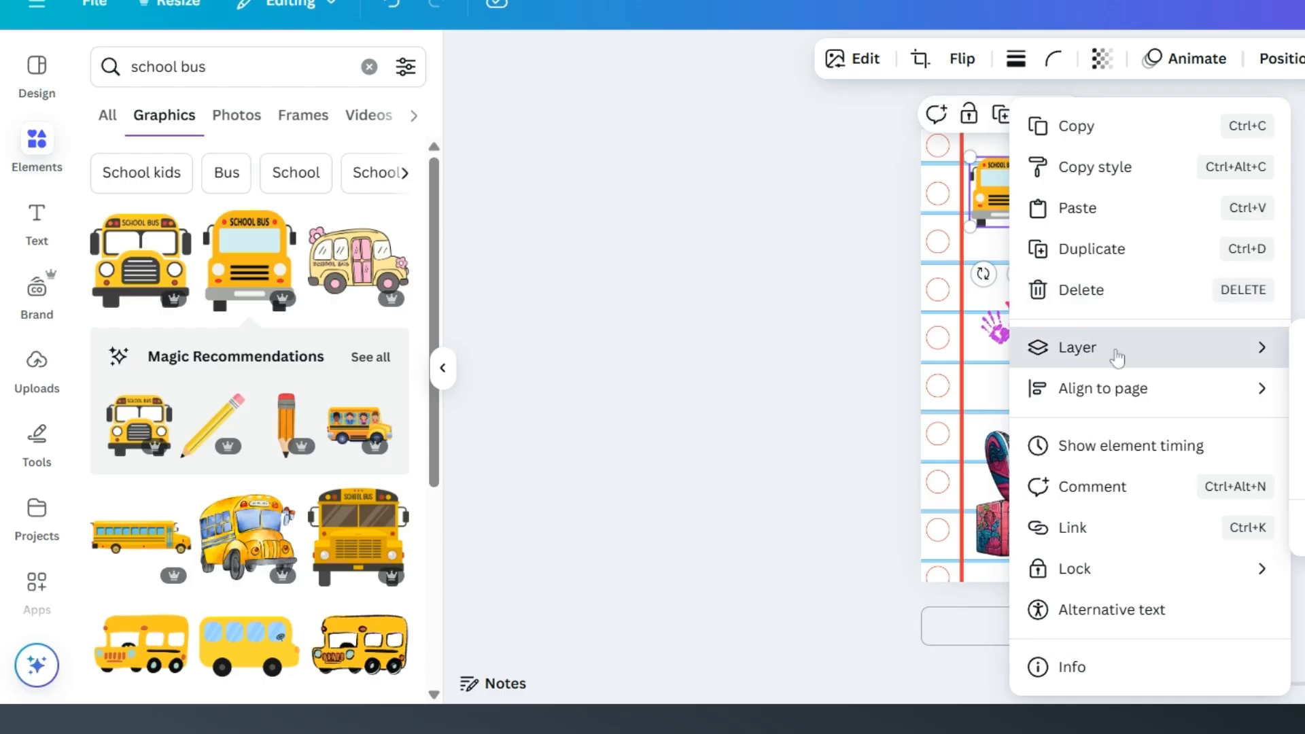
{"action": "left_click", "coordinate": [1300, 429]}
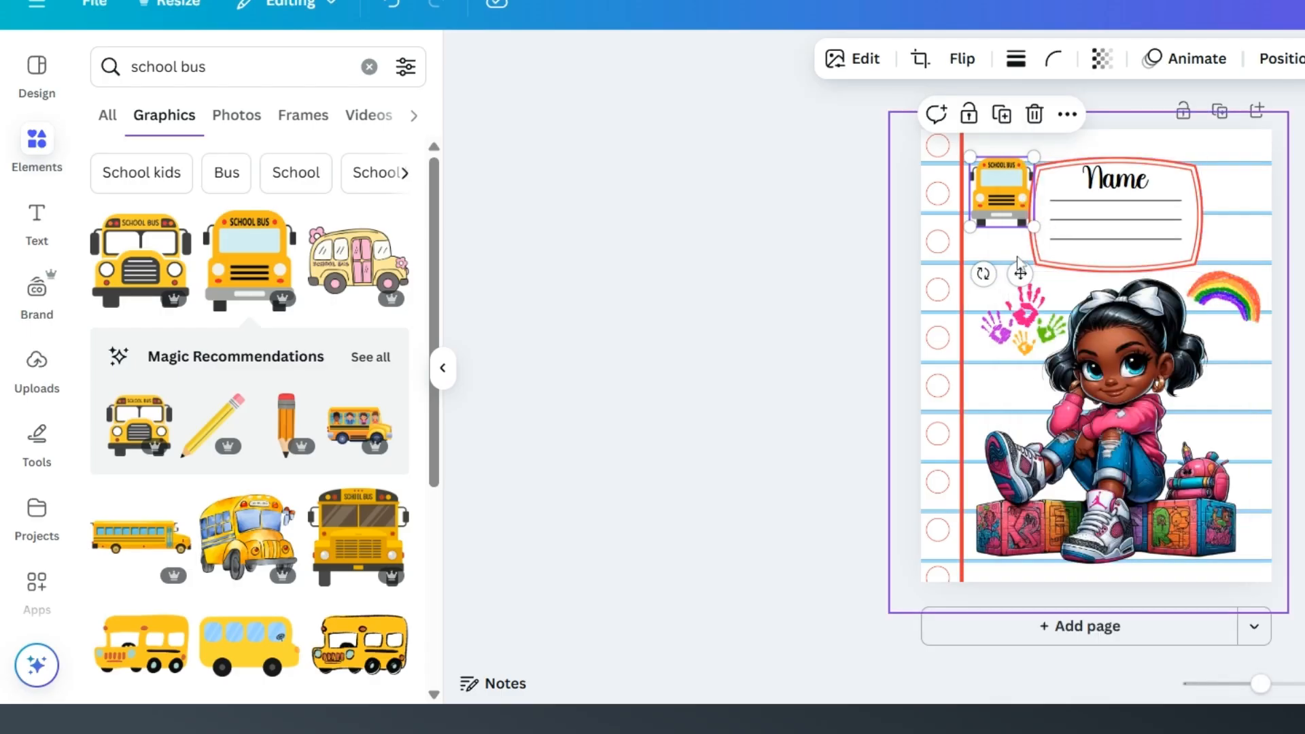
Step: Fine-tune the graphics' positions, moving the handprints closer to the margin line and the school bus closer to the label
{"action": "left_click", "coordinate": [1015, 326]}
{"action": "left_click_drag", "start_coordinate": [1015, 326], "coordinate": [1011, 329]}
{"action": "left_click_drag", "start_coordinate": [1004, 198], "coordinate": [1011, 199]}
{"action": "left_click_drag", "start_coordinate": [1015, 321], "coordinate": [1005, 321]}
{"action": "left_click_drag", "start_coordinate": [1230, 298], "coordinate": [1238, 300]}
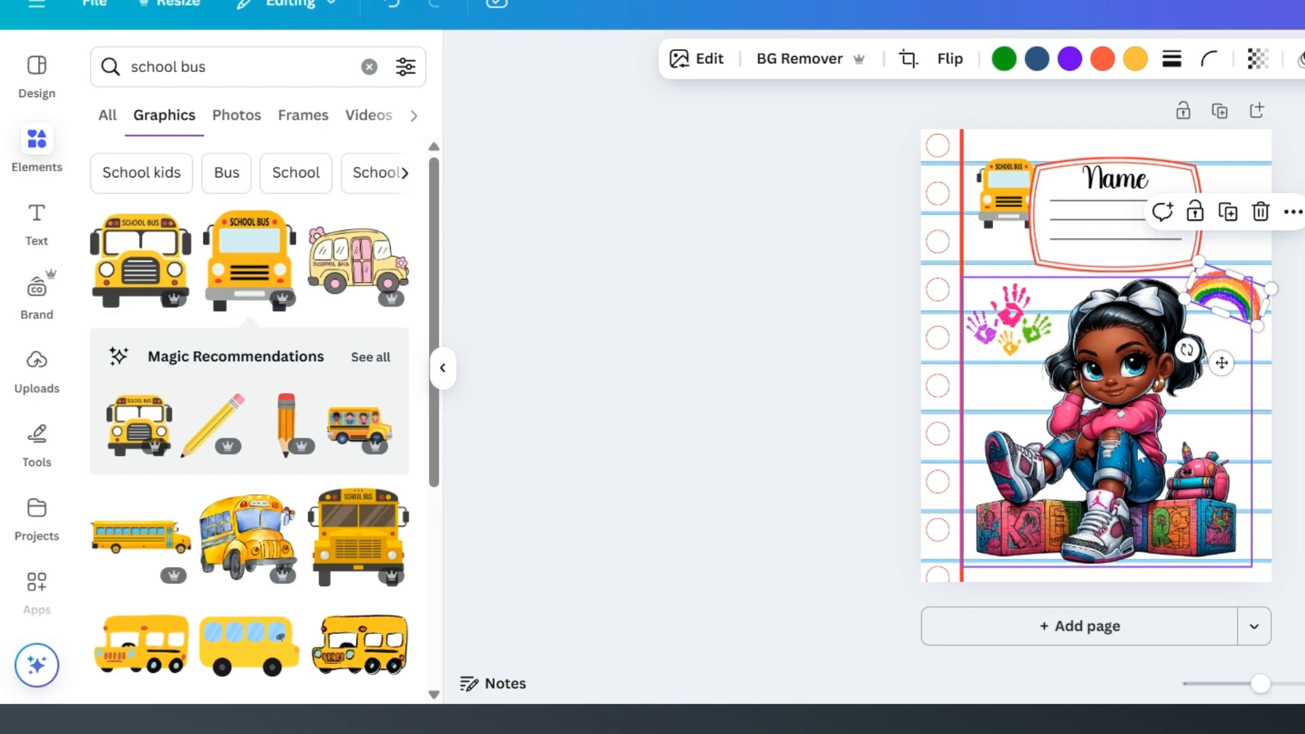
Step: Enlarge the red name label slightly so it overlaps the edge of the school bus
{"action": "left_click", "coordinate": [1090, 267]}
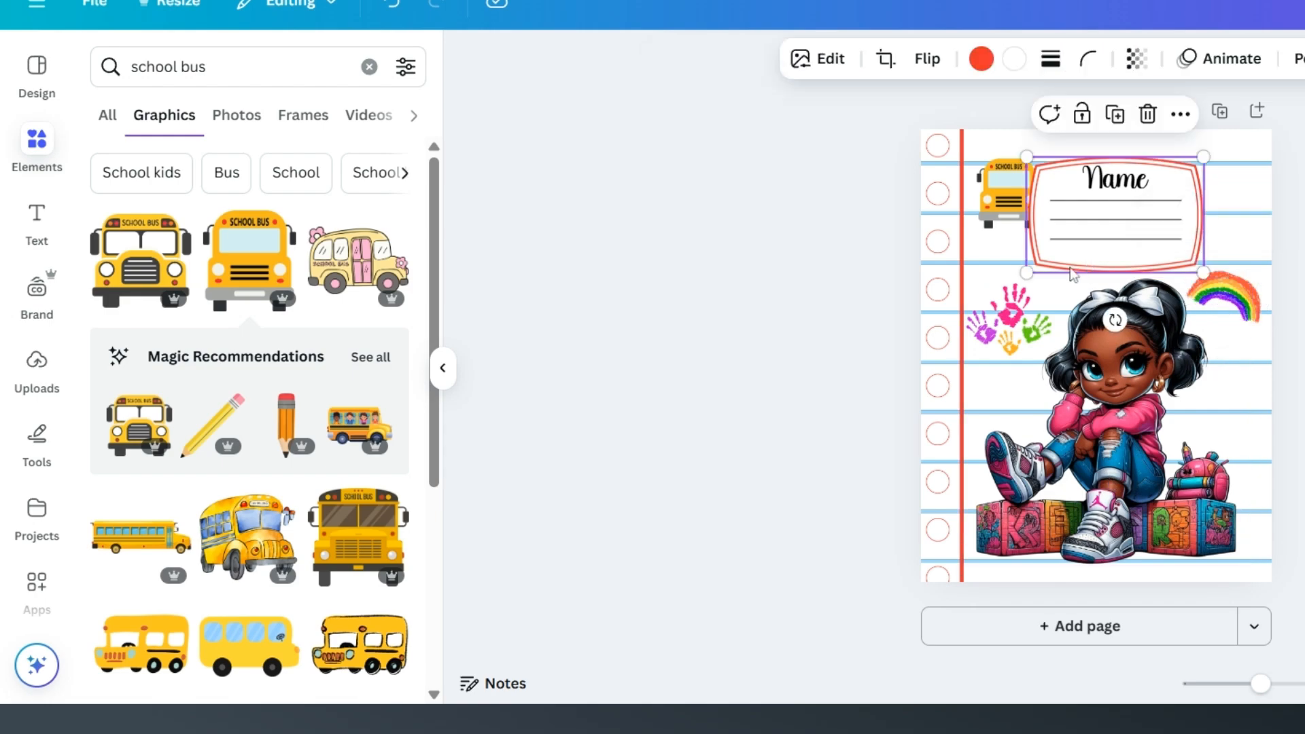
{"action": "left_click_drag", "start_coordinate": [1025, 271], "coordinate": [1067, 255]}
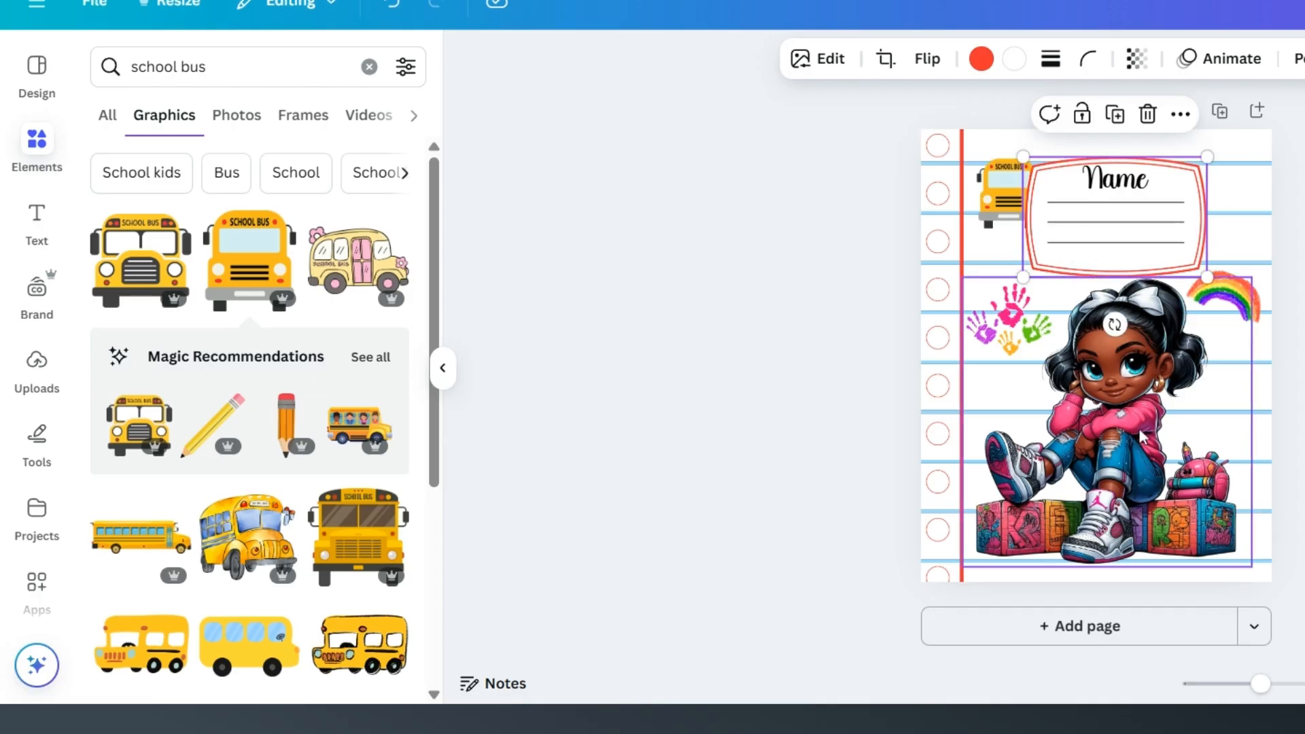
{"action": "left_click", "coordinate": [1292, 450]}
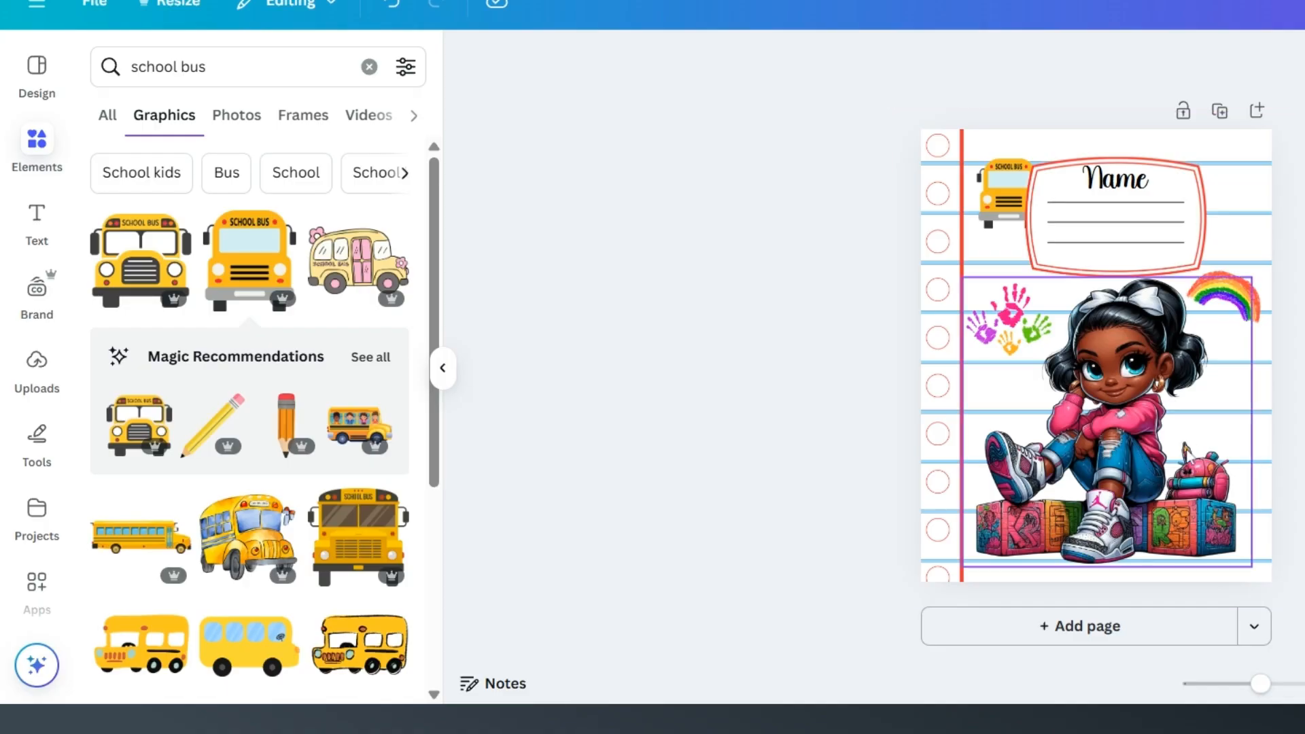
Step: Apply the Outline shadow effect to the girl illustration
{"action": "left_click", "coordinate": [1103, 457]}
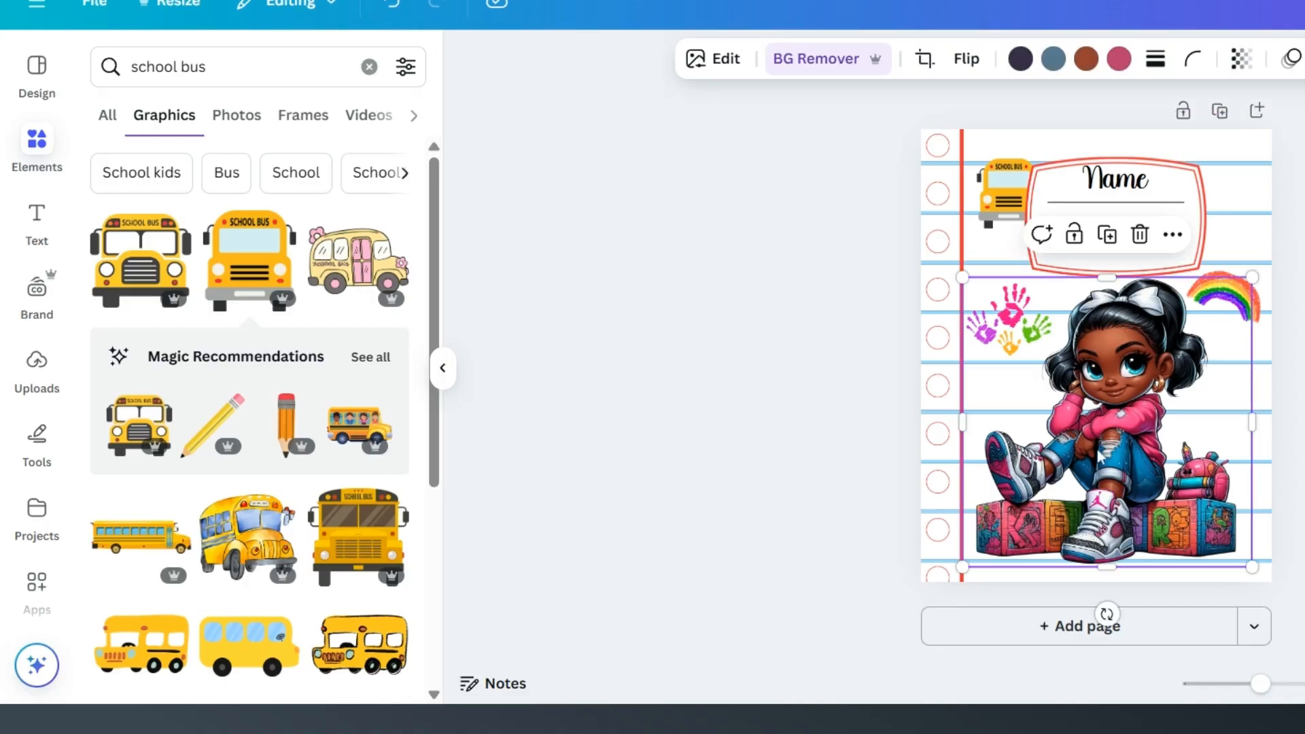
{"action": "left_click", "coordinate": [711, 65]}
{"action": "scroll", "coordinate": [114, 456], "scroll_direction": "down", "scroll_amount": 3}
{"action": "left_click", "coordinate": [139, 497]}
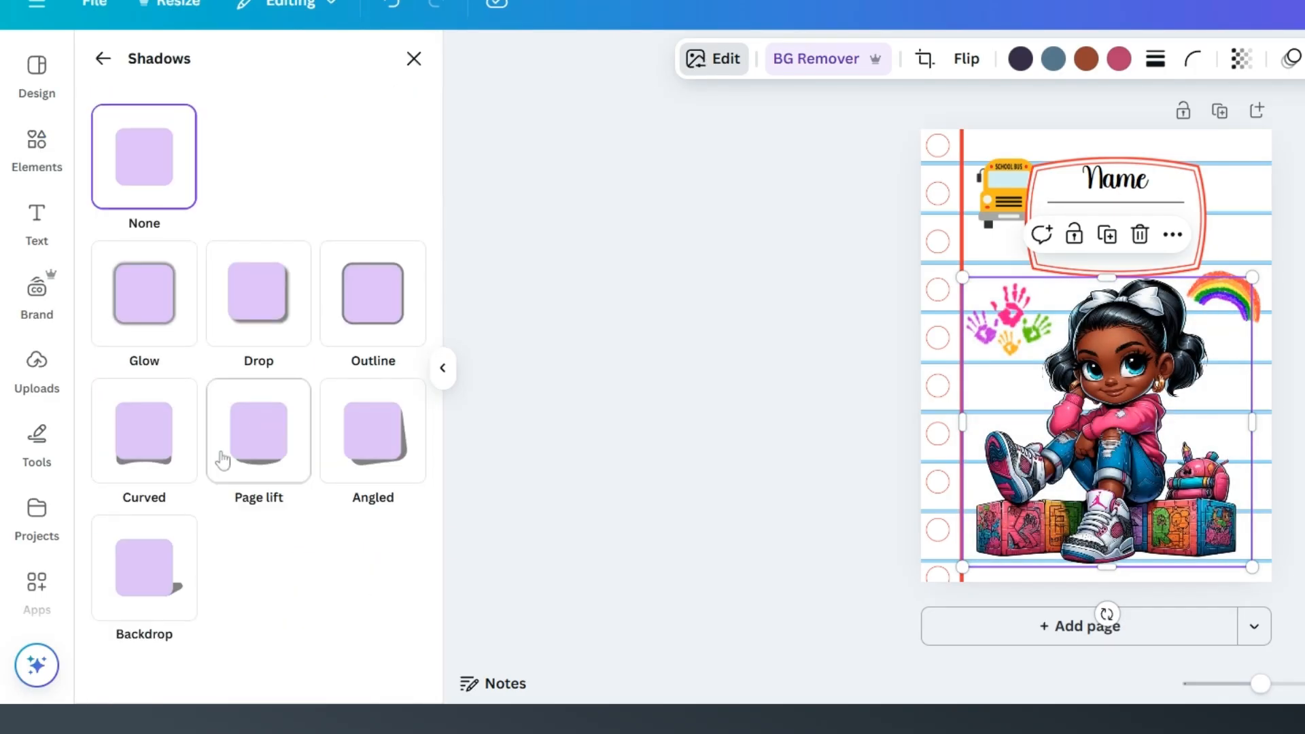
{"action": "left_click", "coordinate": [370, 294]}
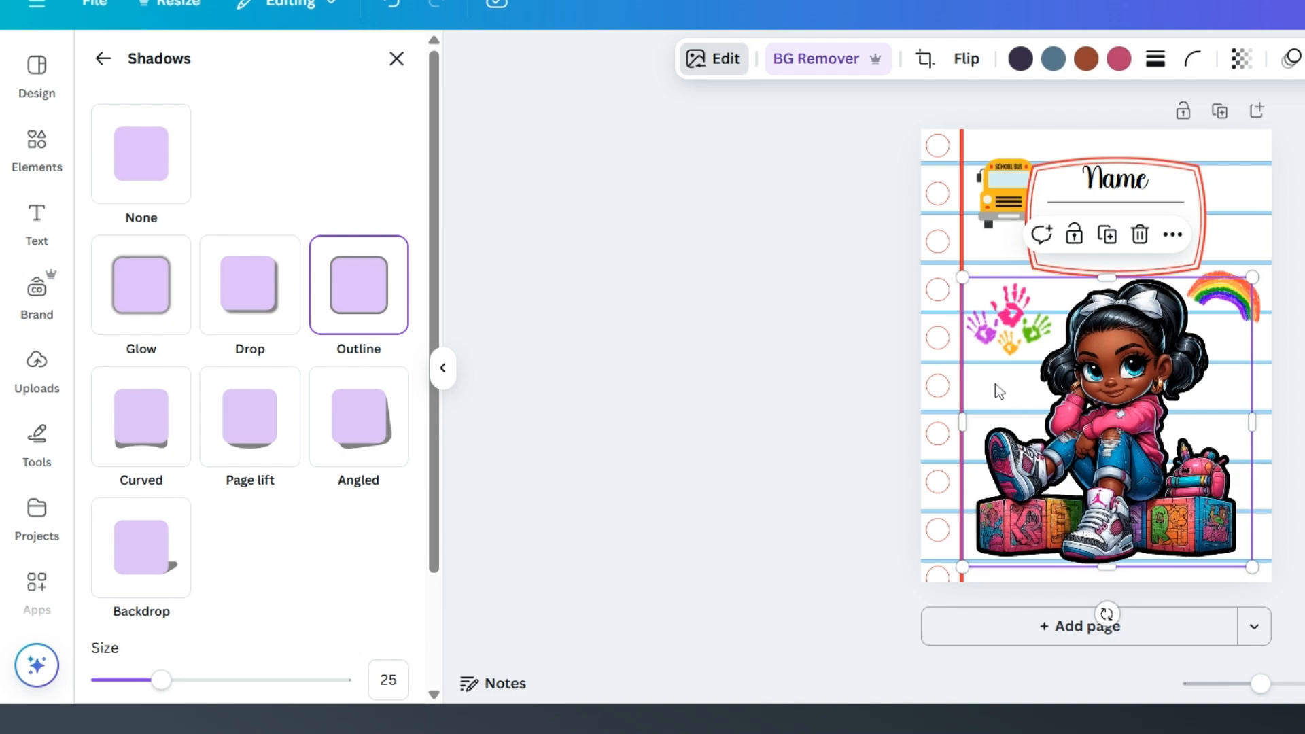
Step: Set the girl illustration's outline colour to yellow #EBD622
{"action": "scroll", "coordinate": [224, 486], "scroll_direction": "down", "scroll_amount": 2}
{"action": "scroll", "coordinate": [224, 486], "scroll_direction": "down", "scroll_amount": 1}
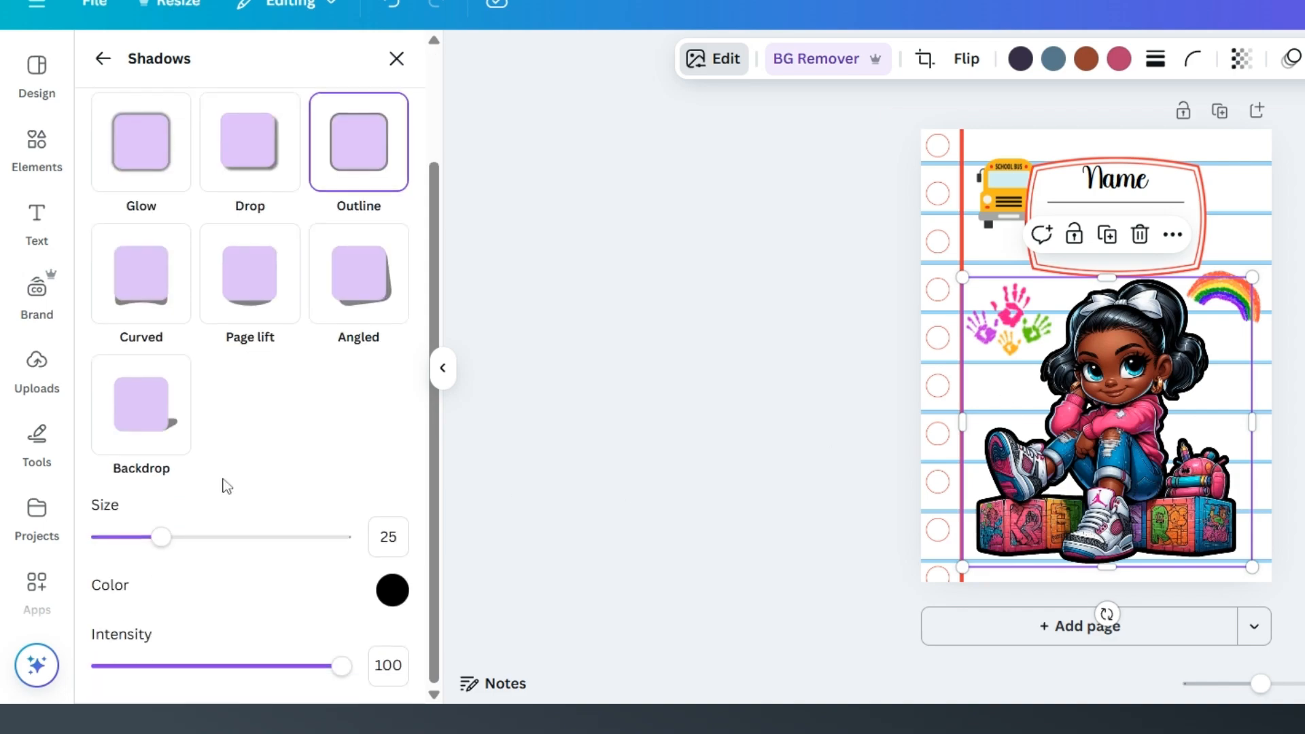
{"action": "left_click", "coordinate": [393, 591]}
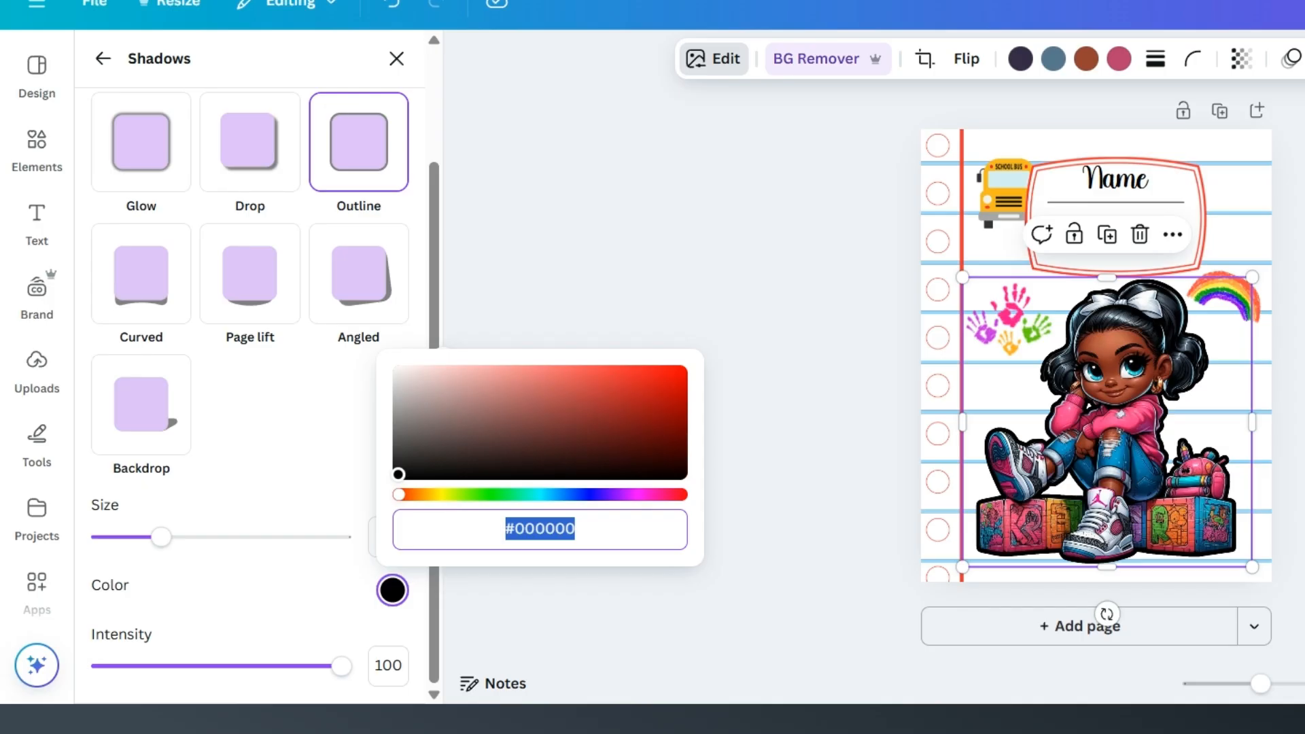
{"action": "left_click", "coordinate": [440, 494]}
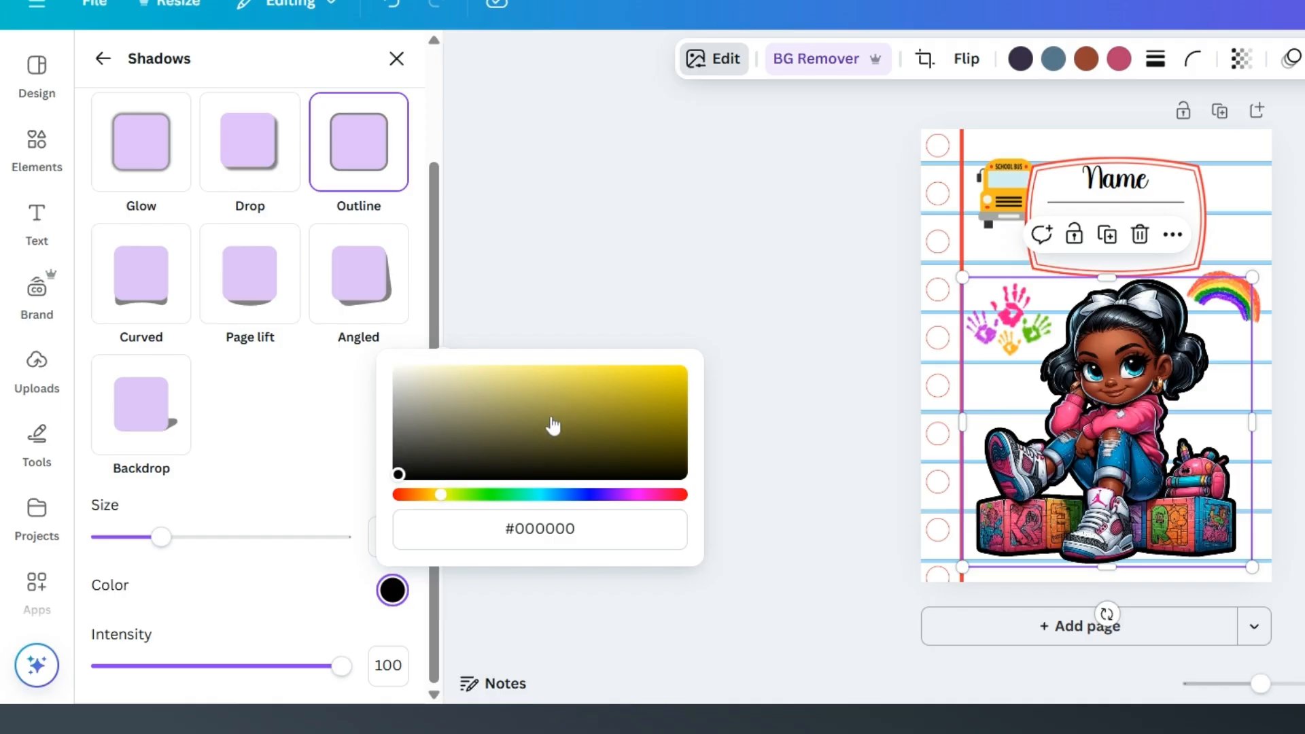
{"action": "left_click", "coordinate": [646, 375]}
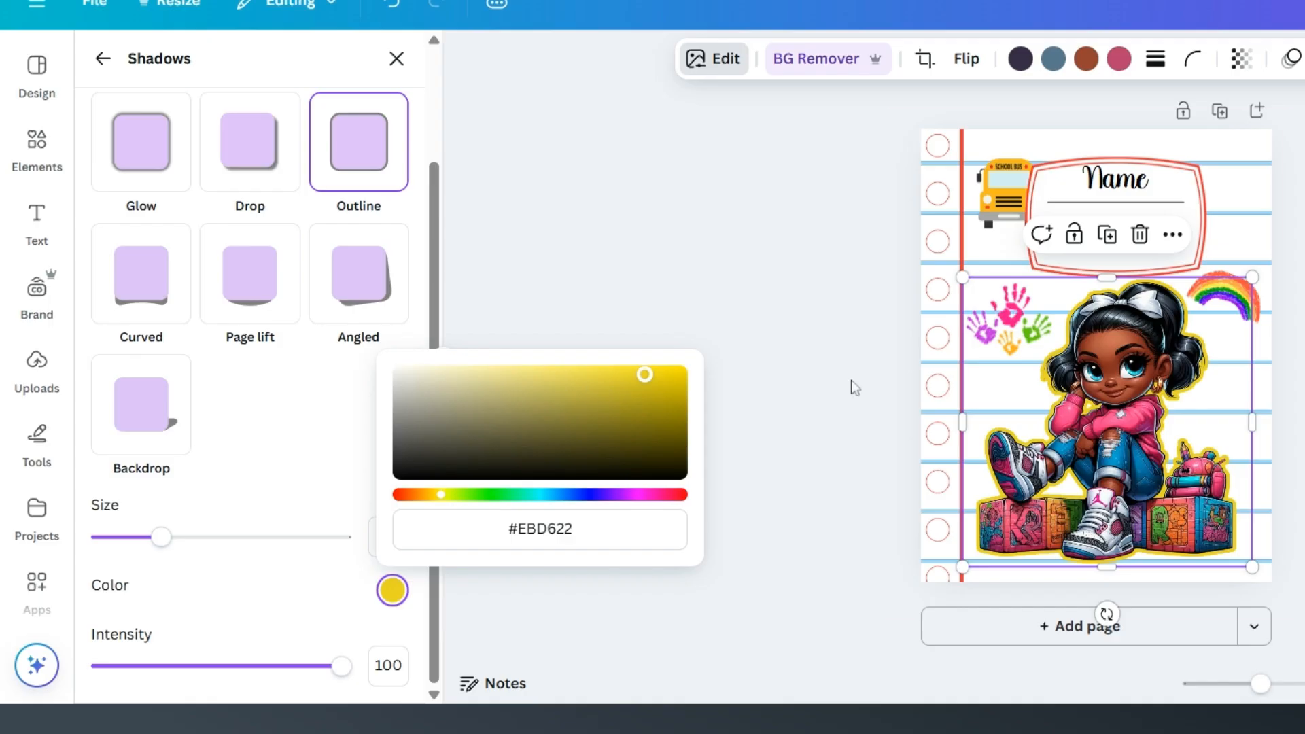
{"action": "left_click", "coordinate": [1280, 480]}
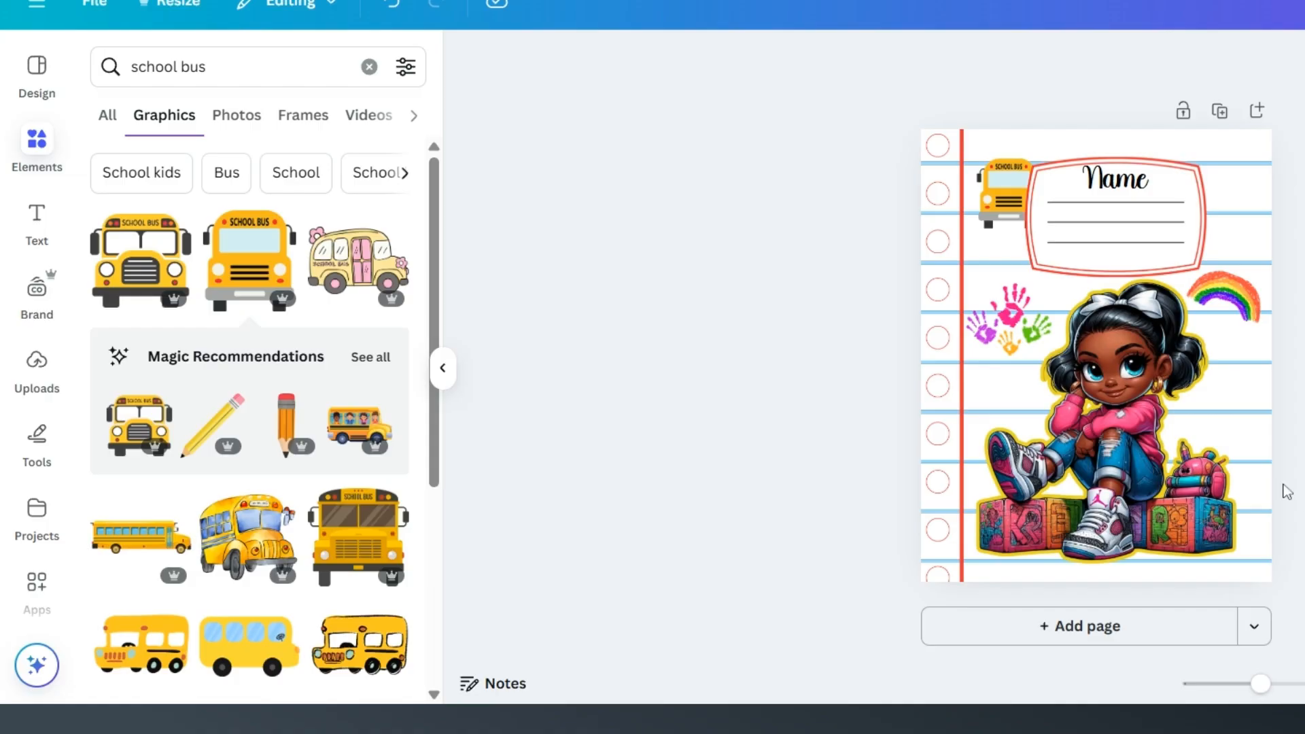
Step: Select all the elements on the cover page and group them
{"action": "left_click_drag", "start_coordinate": [1298, 553], "coordinate": [873, 133]}
{"action": "left_click_drag", "start_coordinate": [1301, 592], "coordinate": [835, 158]}
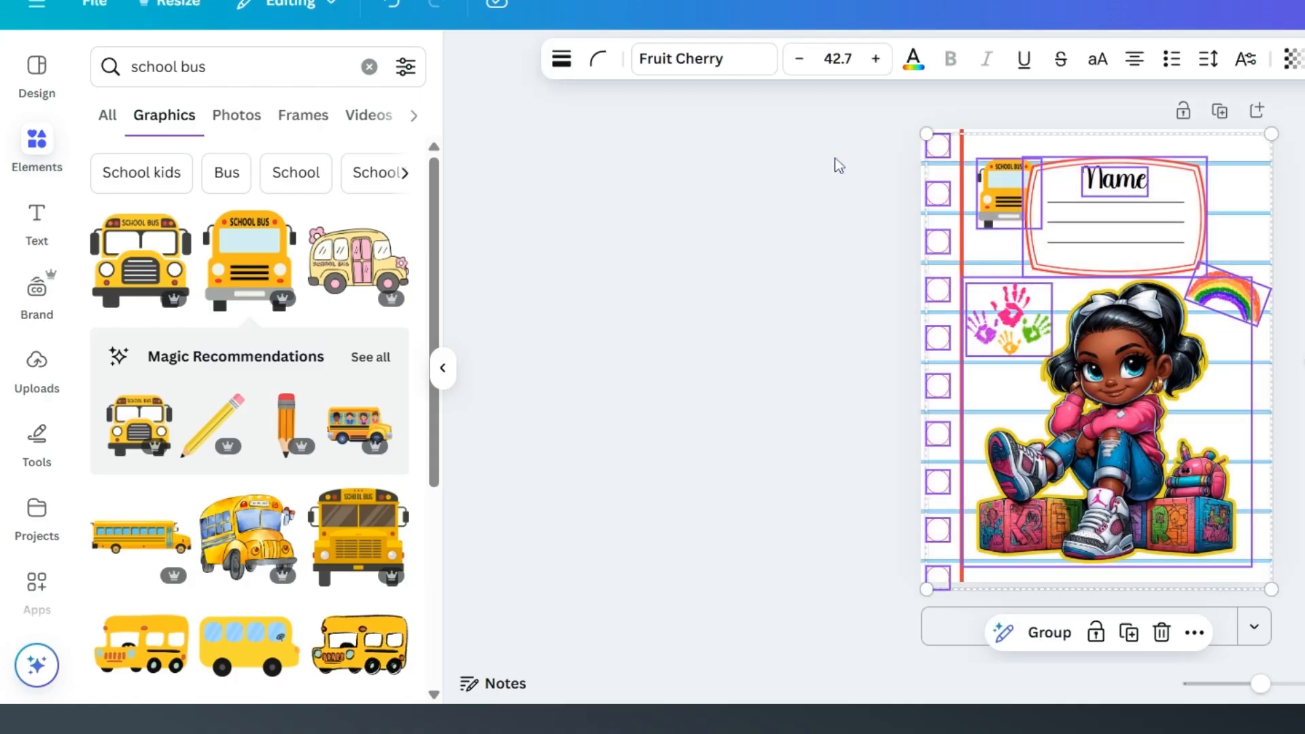
{"action": "left_click", "coordinate": [1047, 633]}
{"action": "left_click", "coordinate": [1291, 485]}
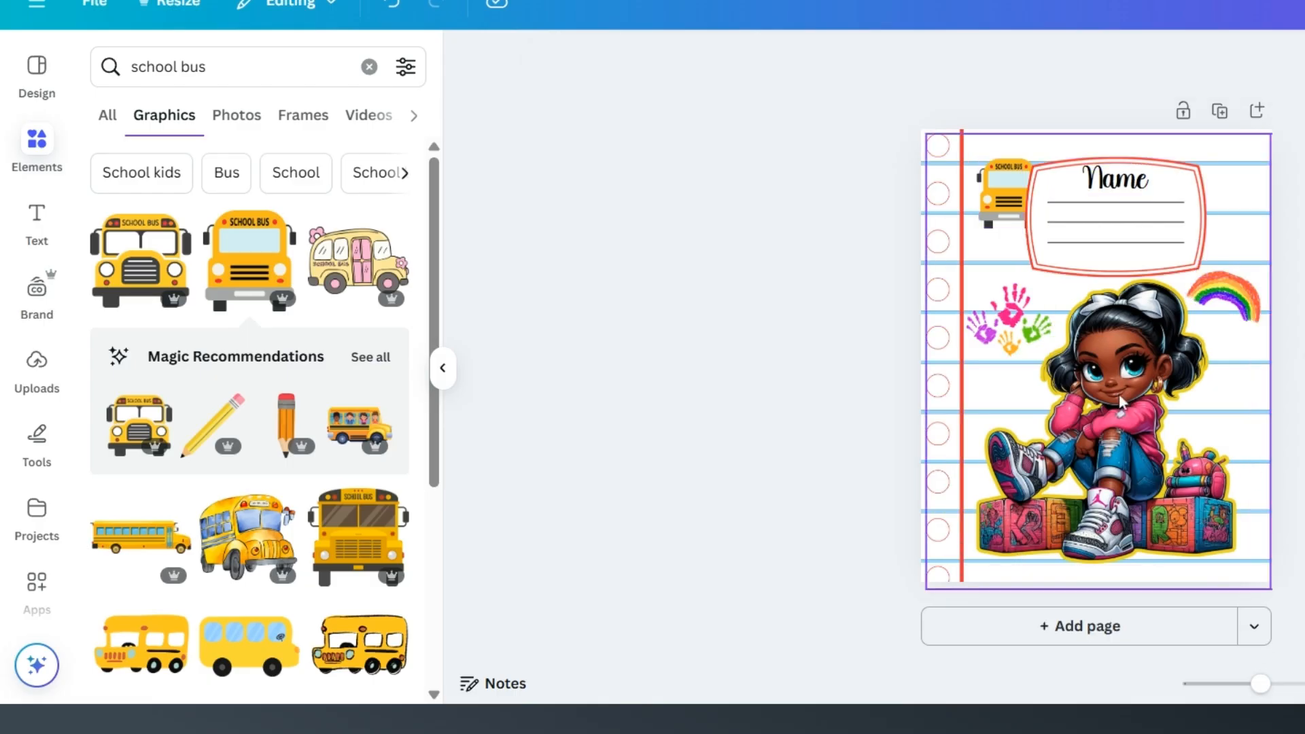
Step: Add a second page below the cover and search the graphics for "composition notebook background"
{"action": "left_click", "coordinate": [1175, 640]}
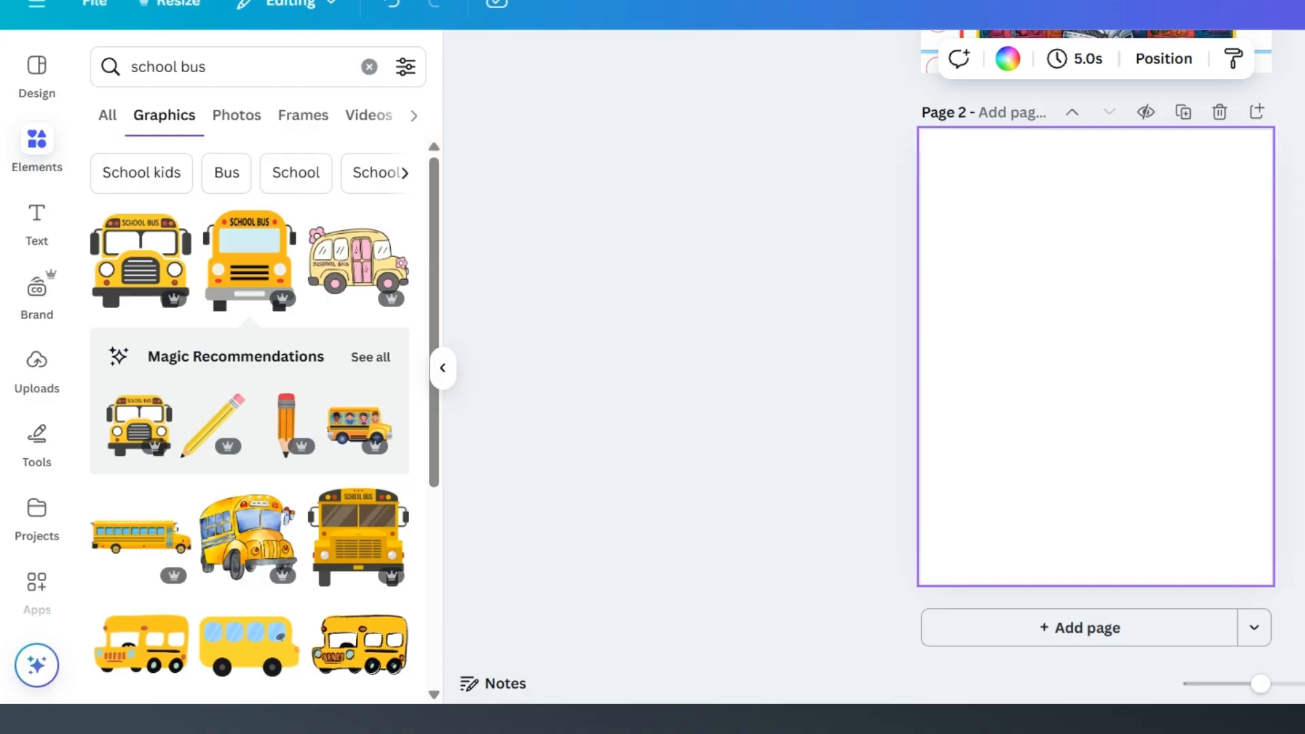
{"action": "left_click_drag", "start_coordinate": [221, 67], "coordinate": [129, 67]}
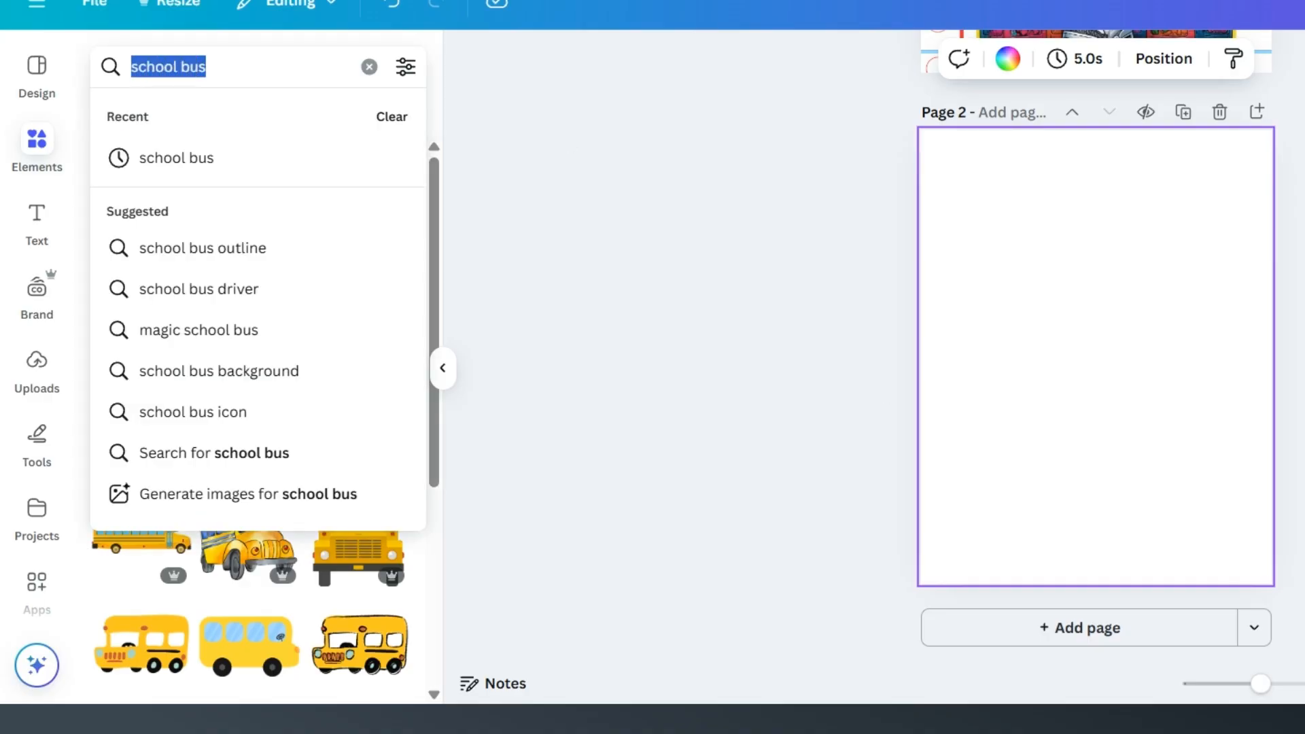
{"action": "type", "text": "composition"}
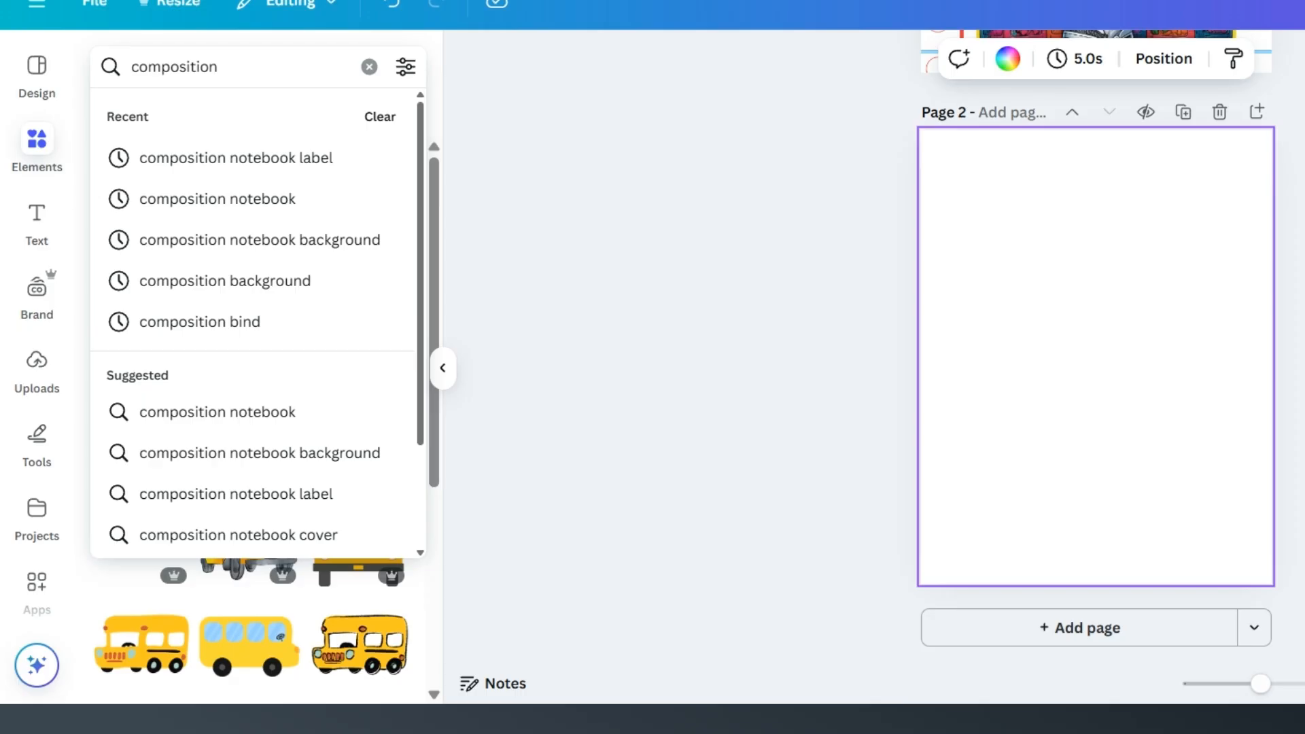
{"action": "type", "text": " note"}
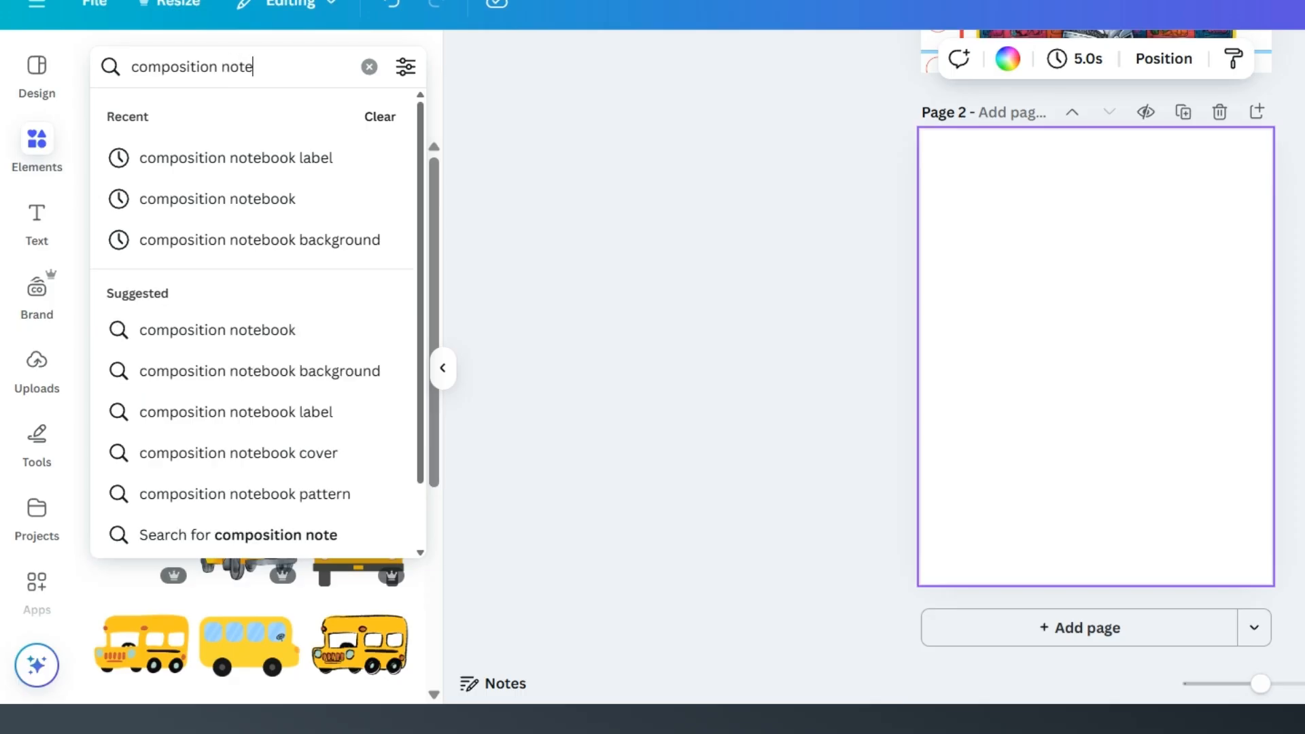
{"action": "type", "text": "book b"}
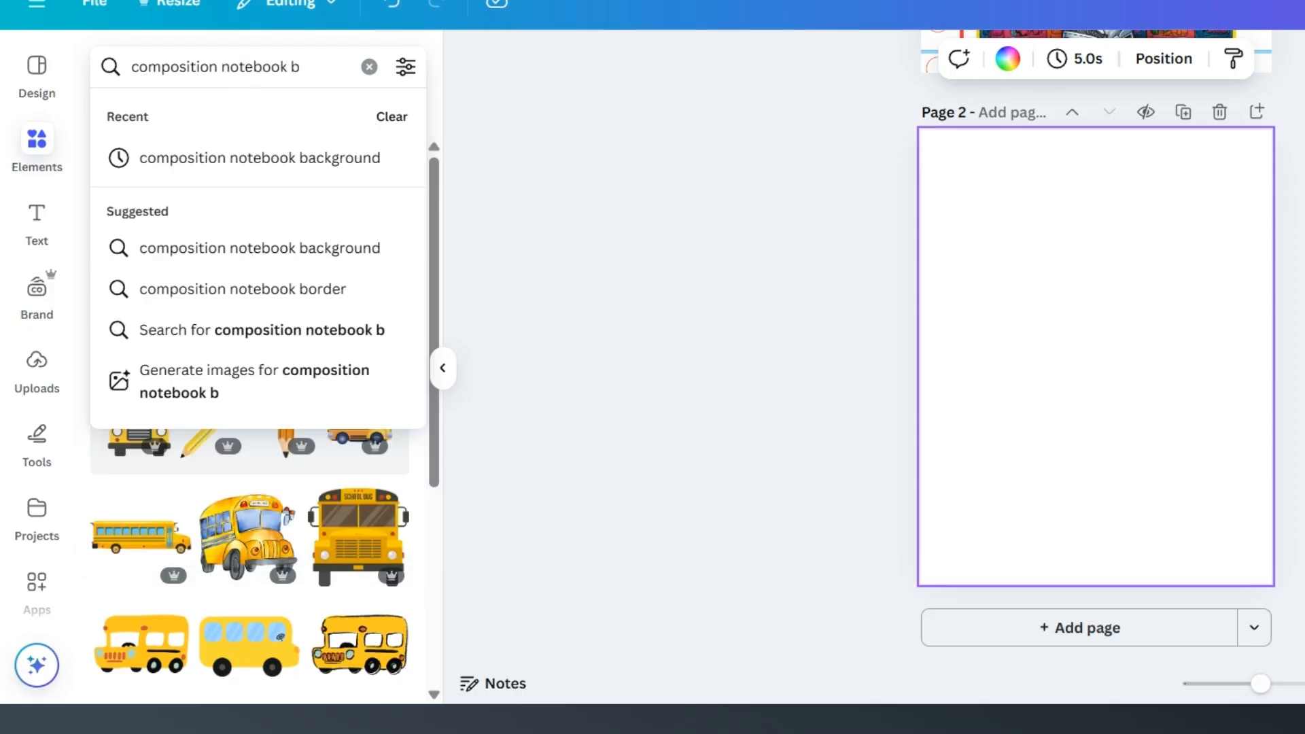
{"action": "left_click", "coordinate": [194, 170]}
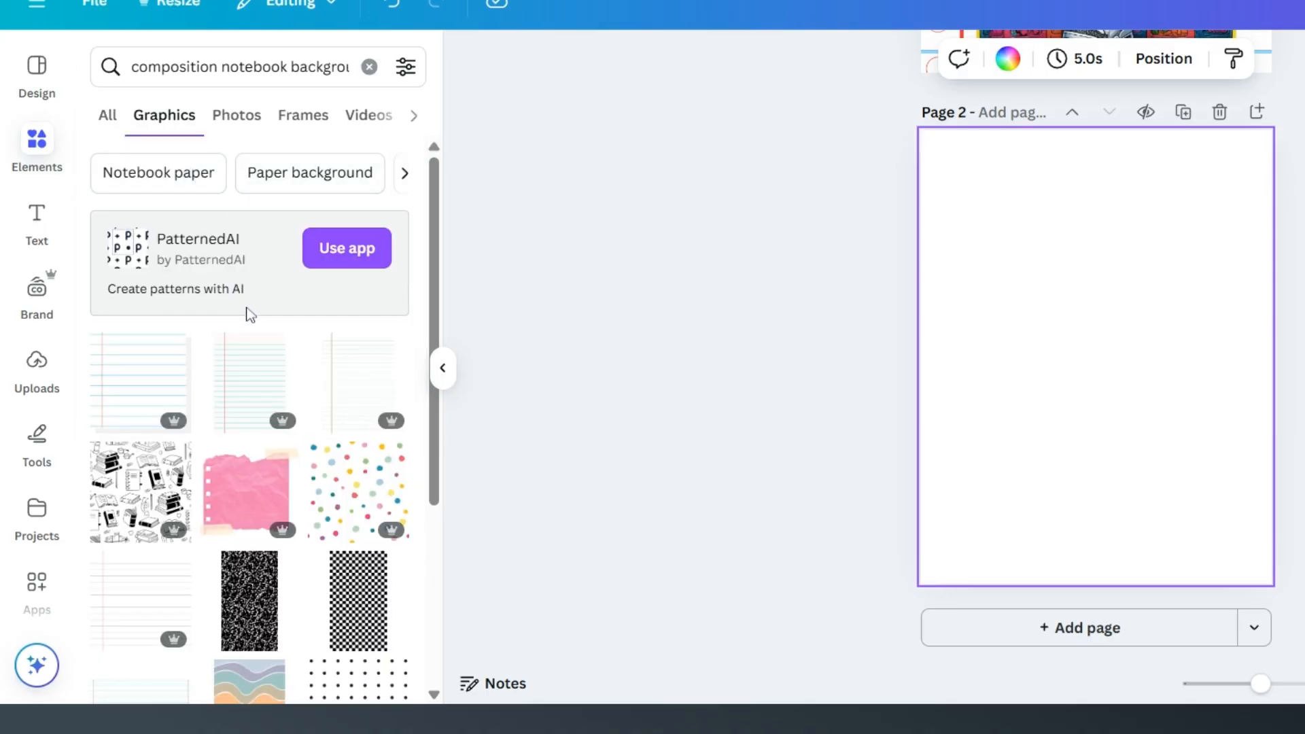
Step: Look through the composition notebook background graphics for a speckled pattern suitable for the new cover
{"action": "scroll", "coordinate": [250, 314], "scroll_direction": "down", "scroll_amount": 2}
{"action": "scroll", "coordinate": [251, 314], "scroll_direction": "down", "scroll_amount": 2}
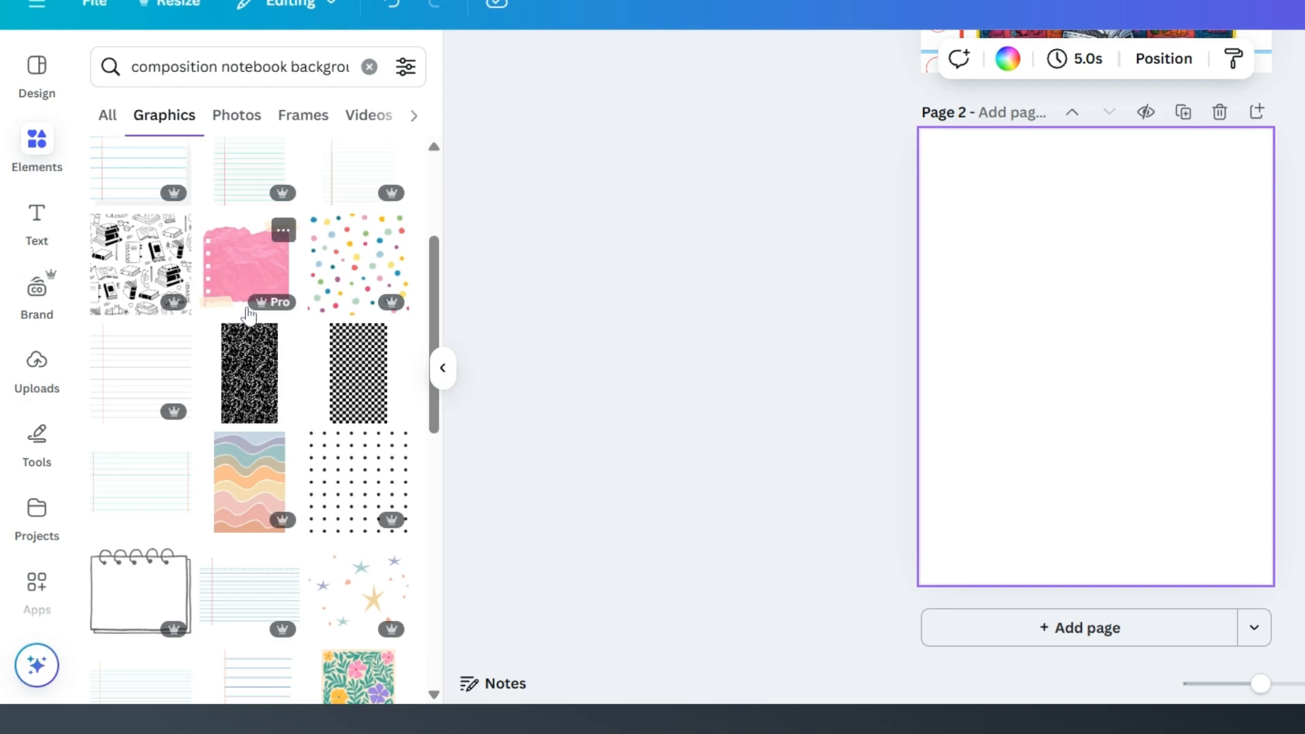
{"action": "scroll", "coordinate": [249, 314], "scroll_direction": "down", "scroll_amount": 3}
{"action": "scroll", "coordinate": [248, 315], "scroll_direction": "down", "scroll_amount": 5}
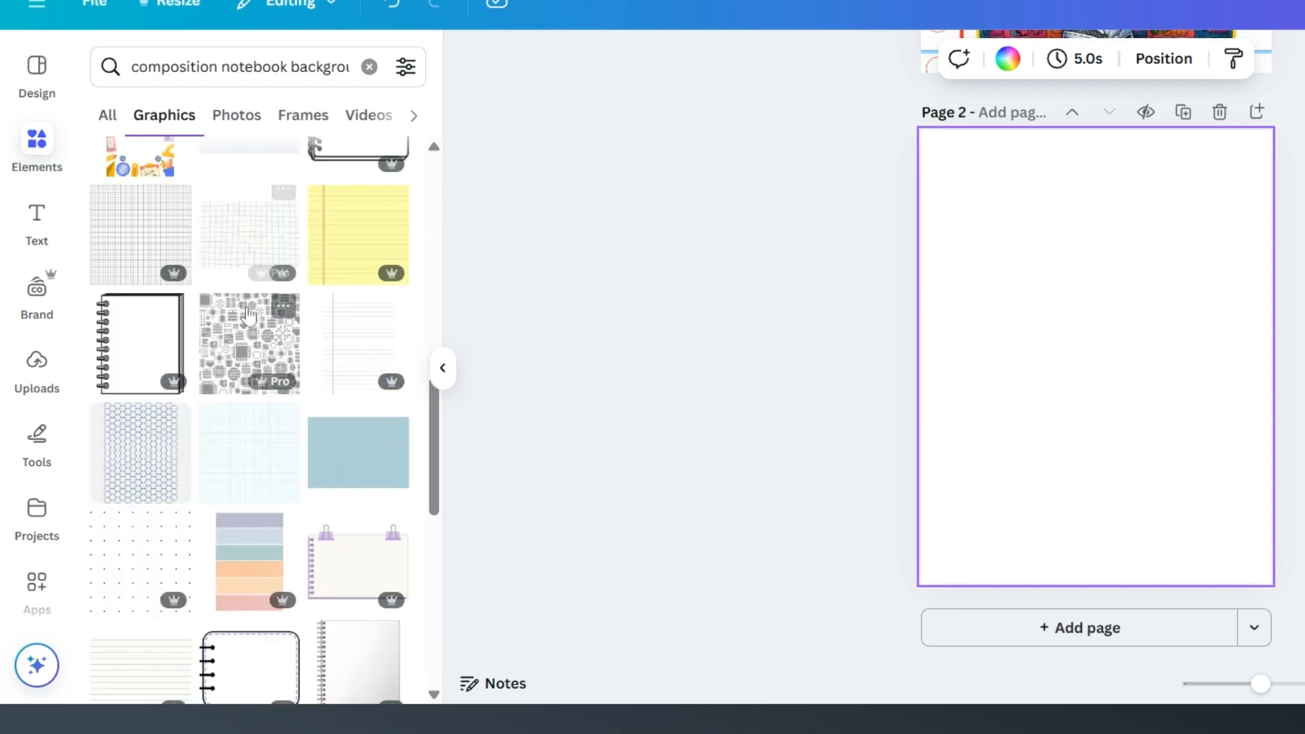
{"action": "scroll", "coordinate": [248, 315], "scroll_direction": "down", "scroll_amount": 4}
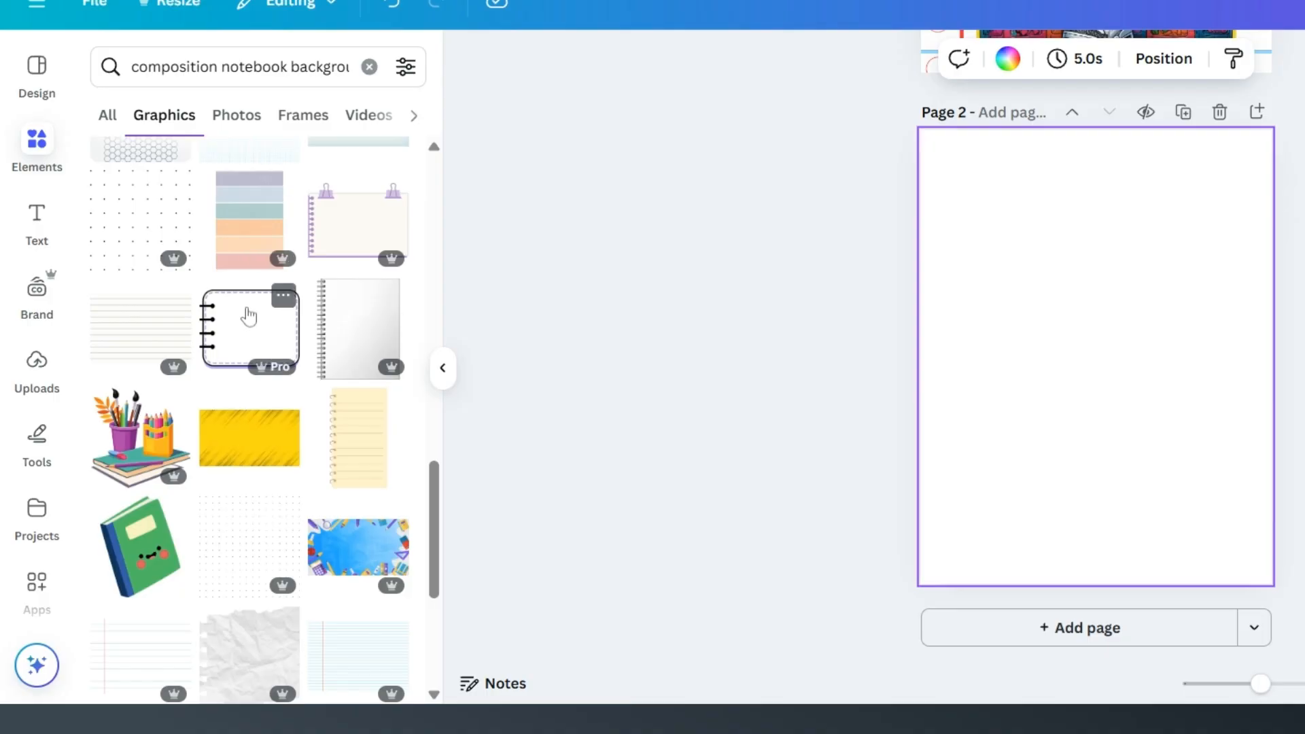
{"action": "scroll", "coordinate": [249, 315], "scroll_direction": "down", "scroll_amount": 3}
{"action": "scroll", "coordinate": [249, 315], "scroll_direction": "down", "scroll_amount": 4}
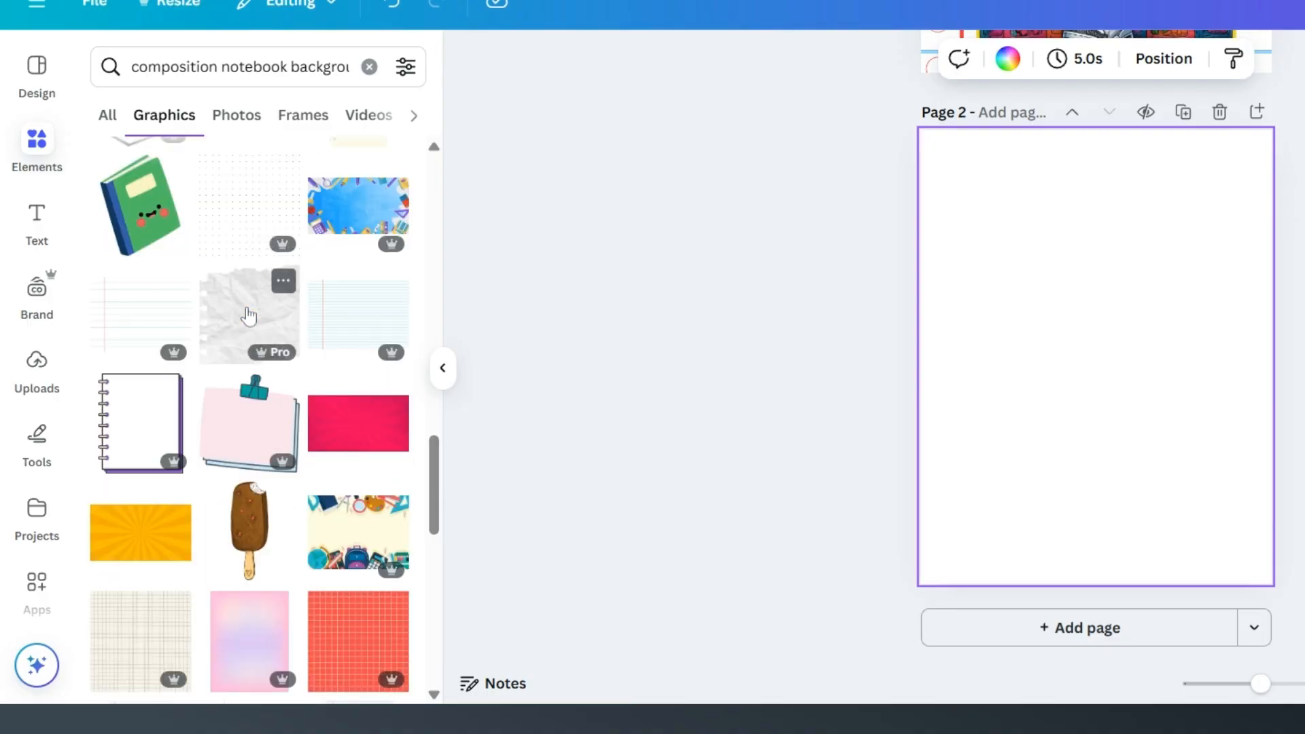
{"action": "scroll", "coordinate": [249, 315], "scroll_direction": "down", "scroll_amount": 2}
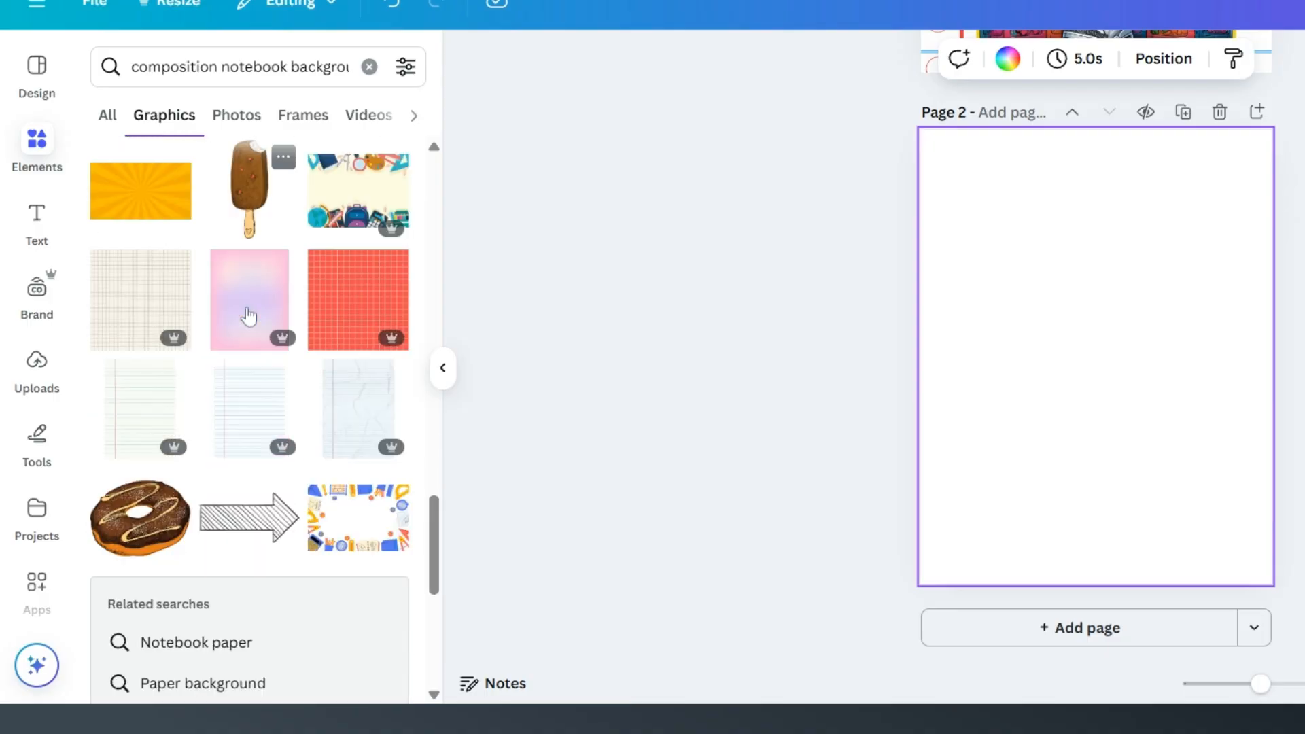
{"action": "scroll", "coordinate": [249, 314], "scroll_direction": "down", "scroll_amount": 4}
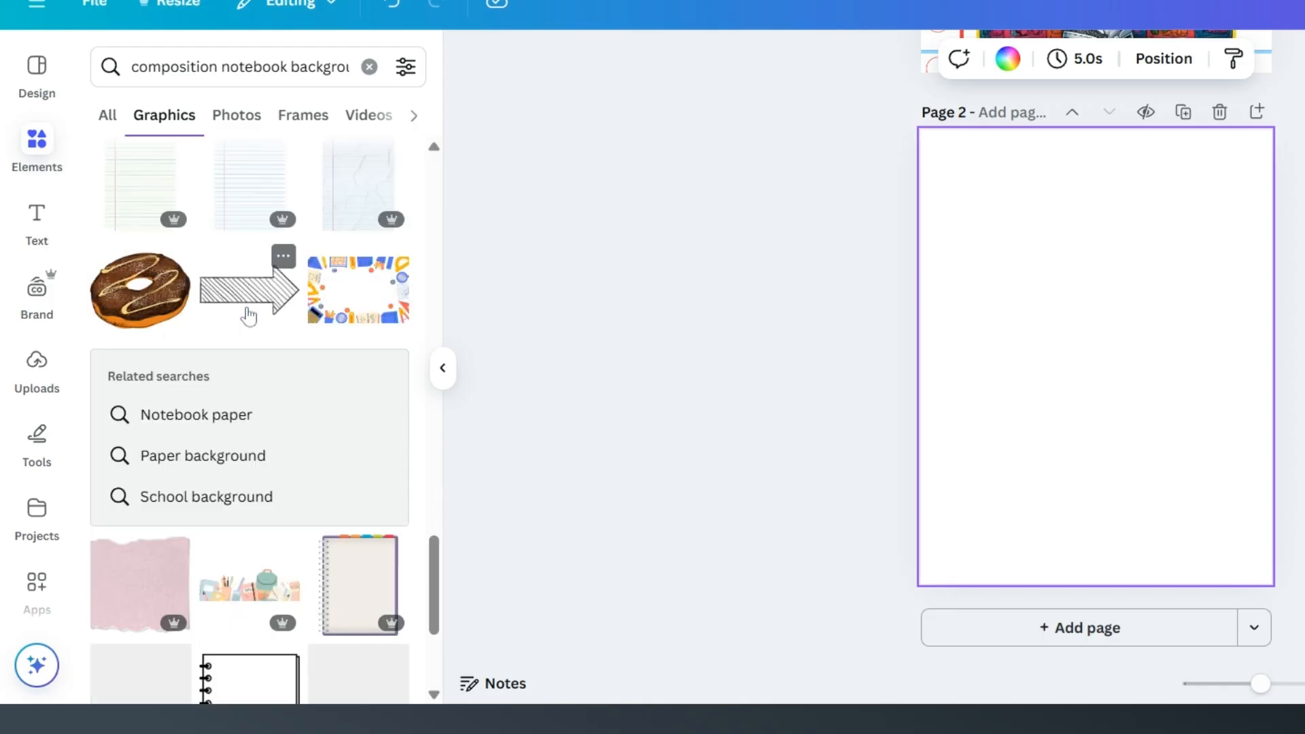
{"action": "scroll", "coordinate": [248, 315], "scroll_direction": "up", "scroll_amount": 3}
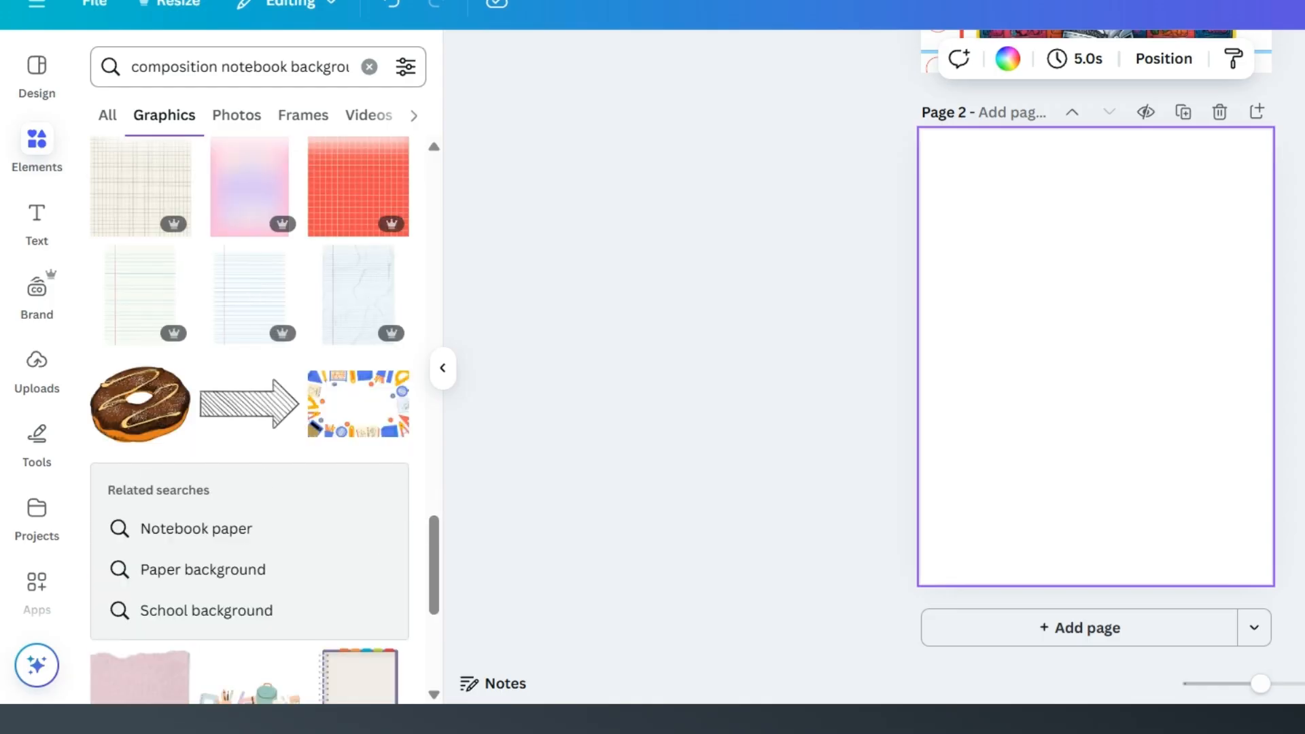
Step: Search the graphics for "composition notebook" instead and look through the designs for a usable cover pattern
{"action": "double_click", "coordinate": [319, 67]}
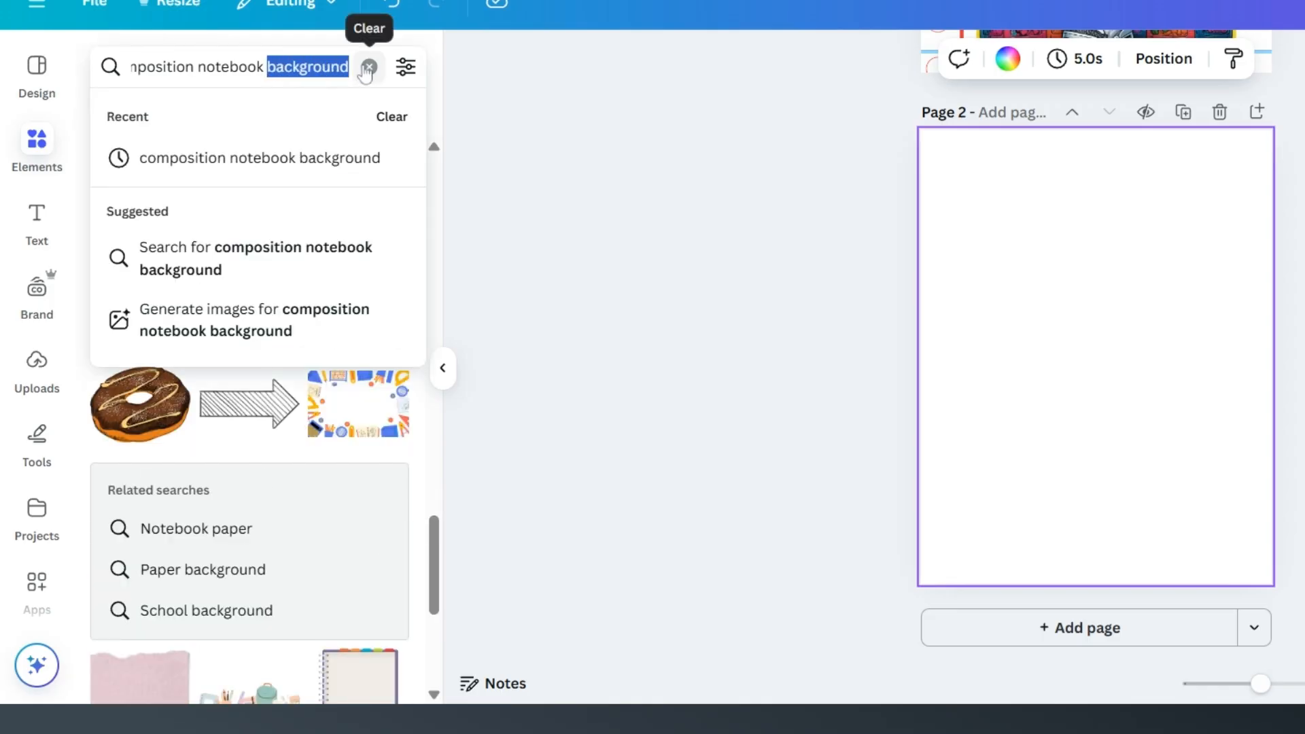
{"action": "key", "text": "BackSpace"}
{"action": "key", "text": "Return"}
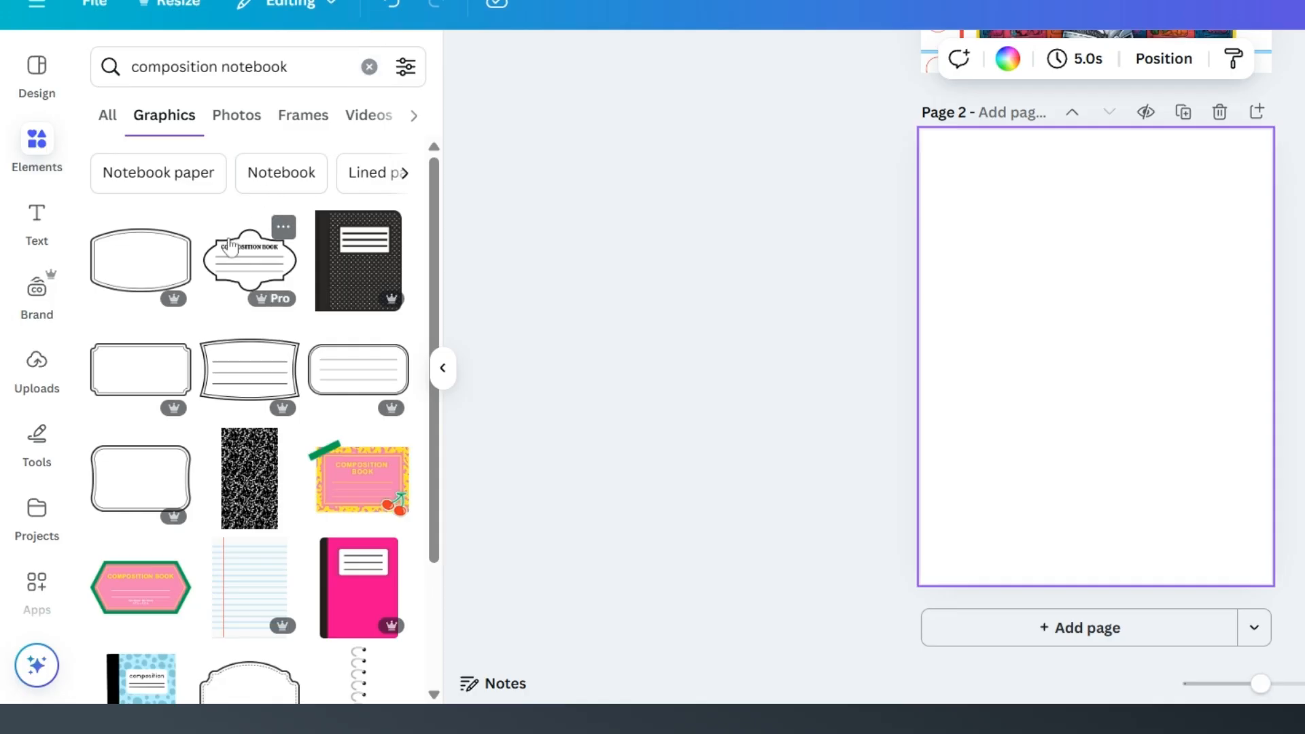
{"action": "scroll", "coordinate": [231, 231], "scroll_direction": "down", "scroll_amount": 3}
{"action": "scroll", "coordinate": [231, 231], "scroll_direction": "down", "scroll_amount": 7}
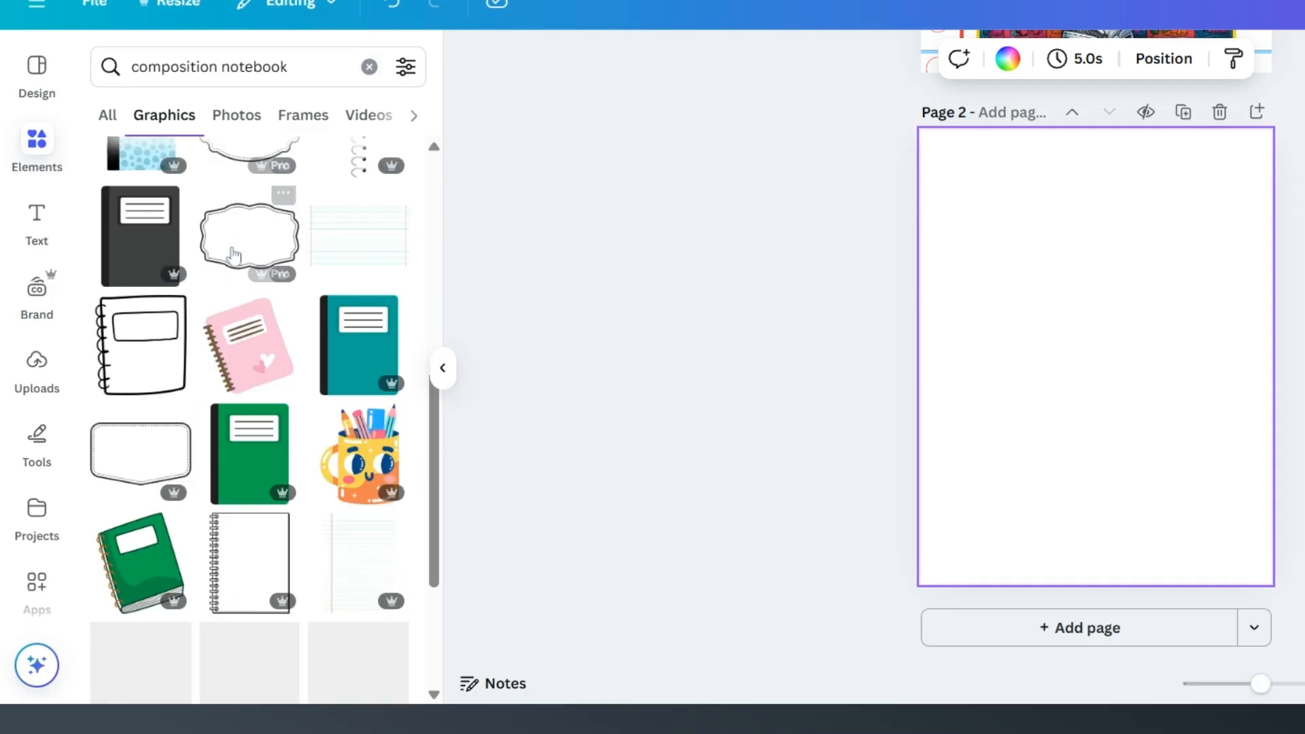
{"action": "scroll", "coordinate": [233, 261], "scroll_direction": "down", "scroll_amount": 2}
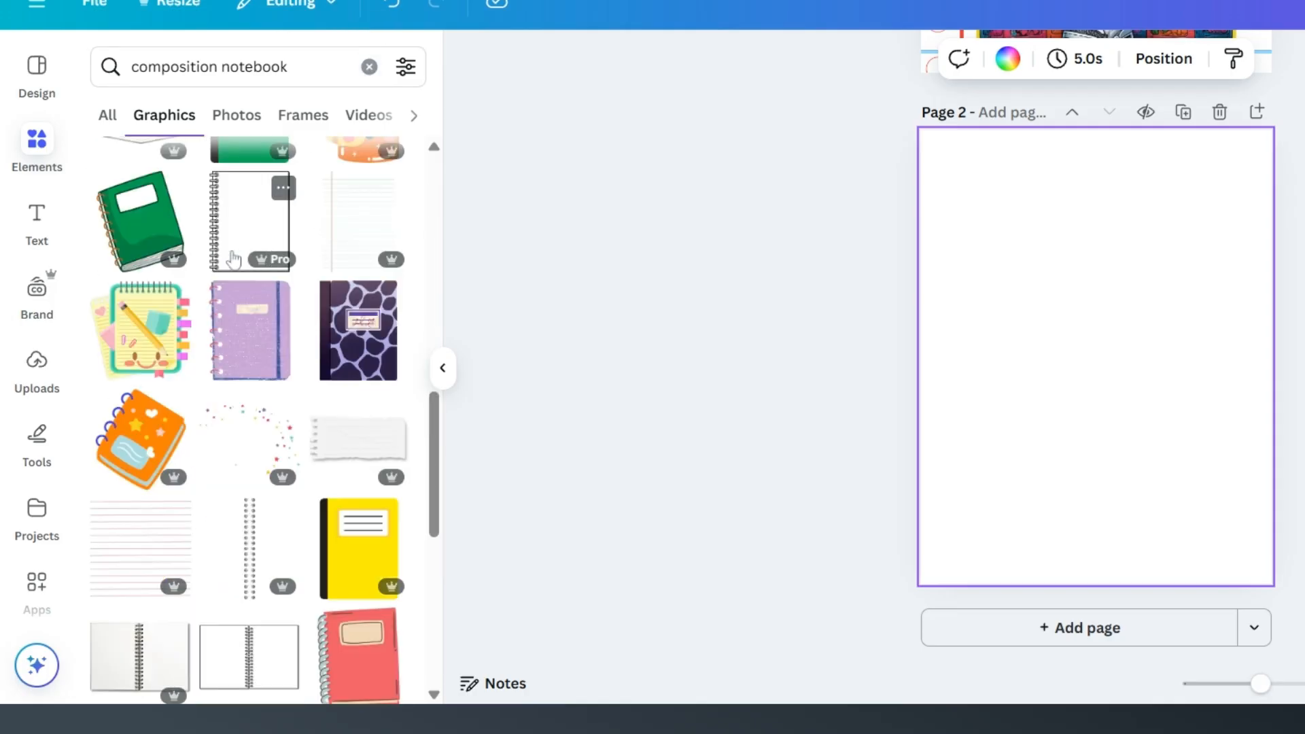
{"action": "scroll", "coordinate": [275, 296], "scroll_direction": "down", "scroll_amount": 8}
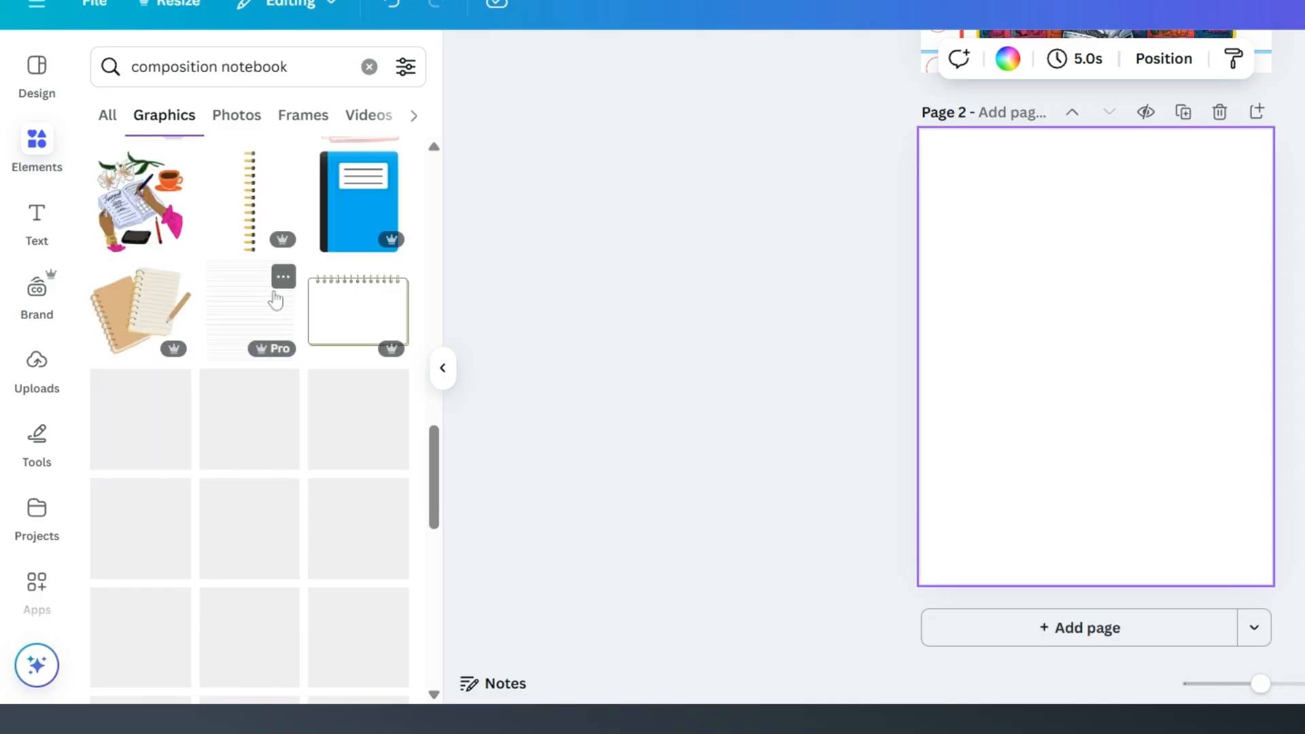
{"action": "scroll", "coordinate": [275, 299], "scroll_direction": "down", "scroll_amount": 9}
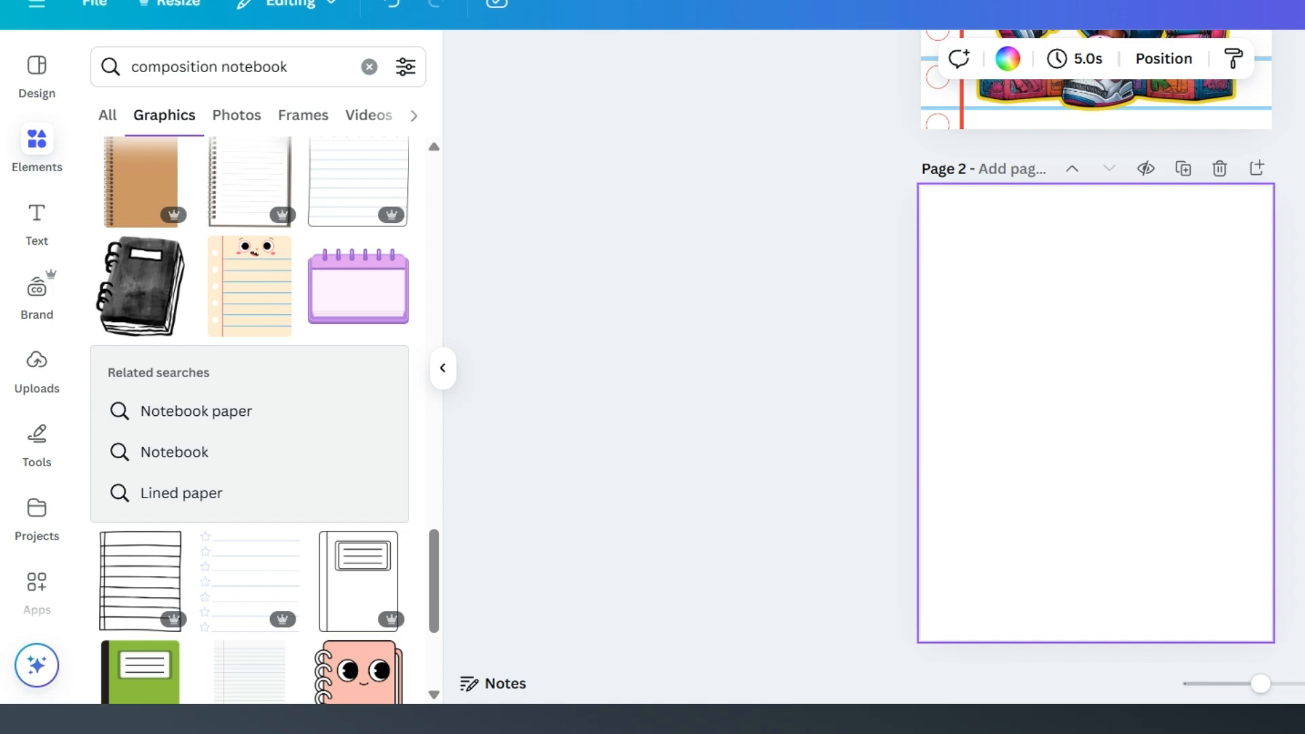
Step: Insert the yellow speckled composition pattern from the uploaded images on page 2 and set it as the page background
{"action": "left_click", "coordinate": [36, 371]}
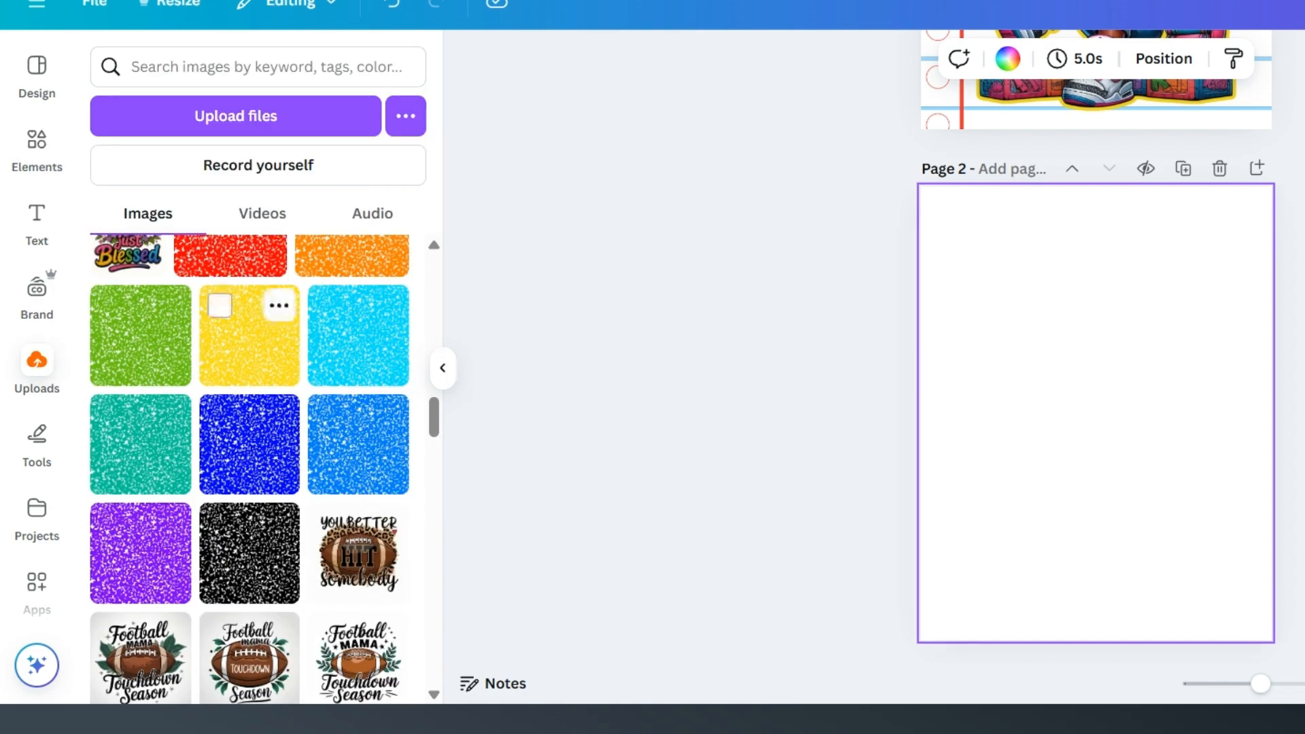
{"action": "left_click", "coordinate": [228, 355]}
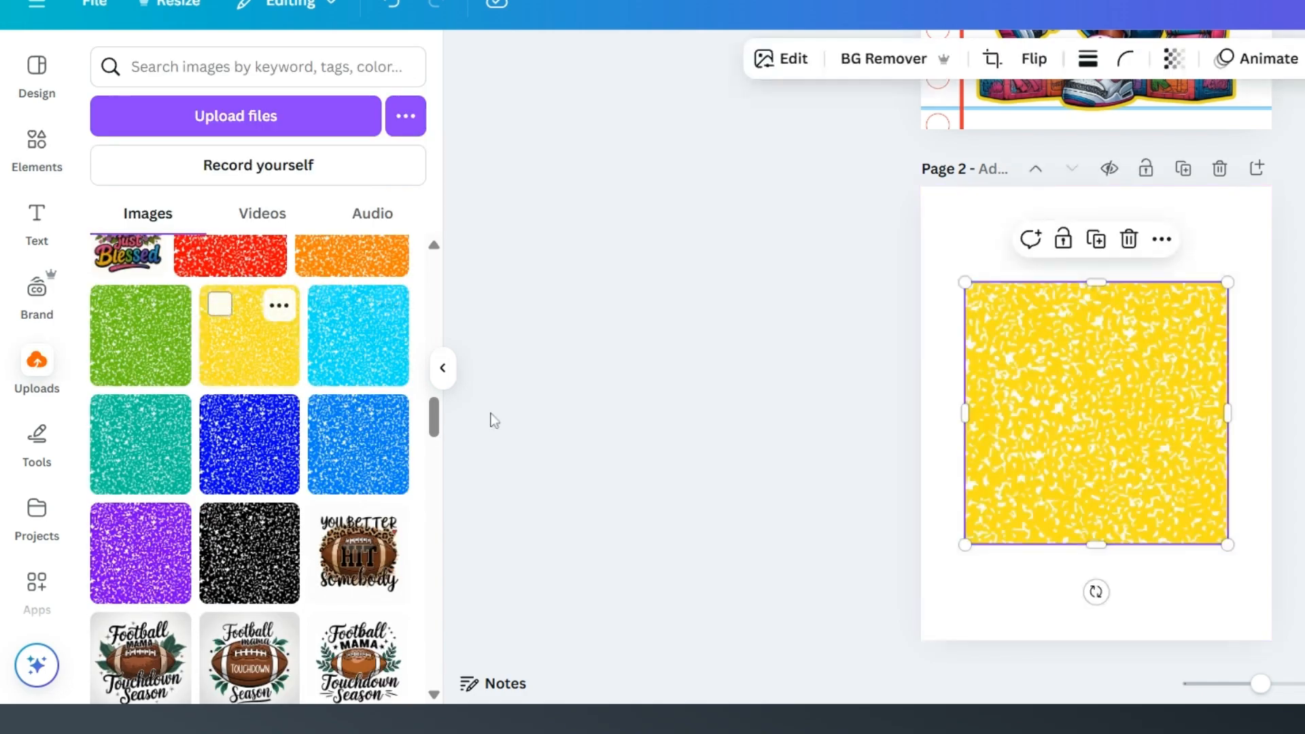
{"action": "left_click", "coordinate": [442, 385]}
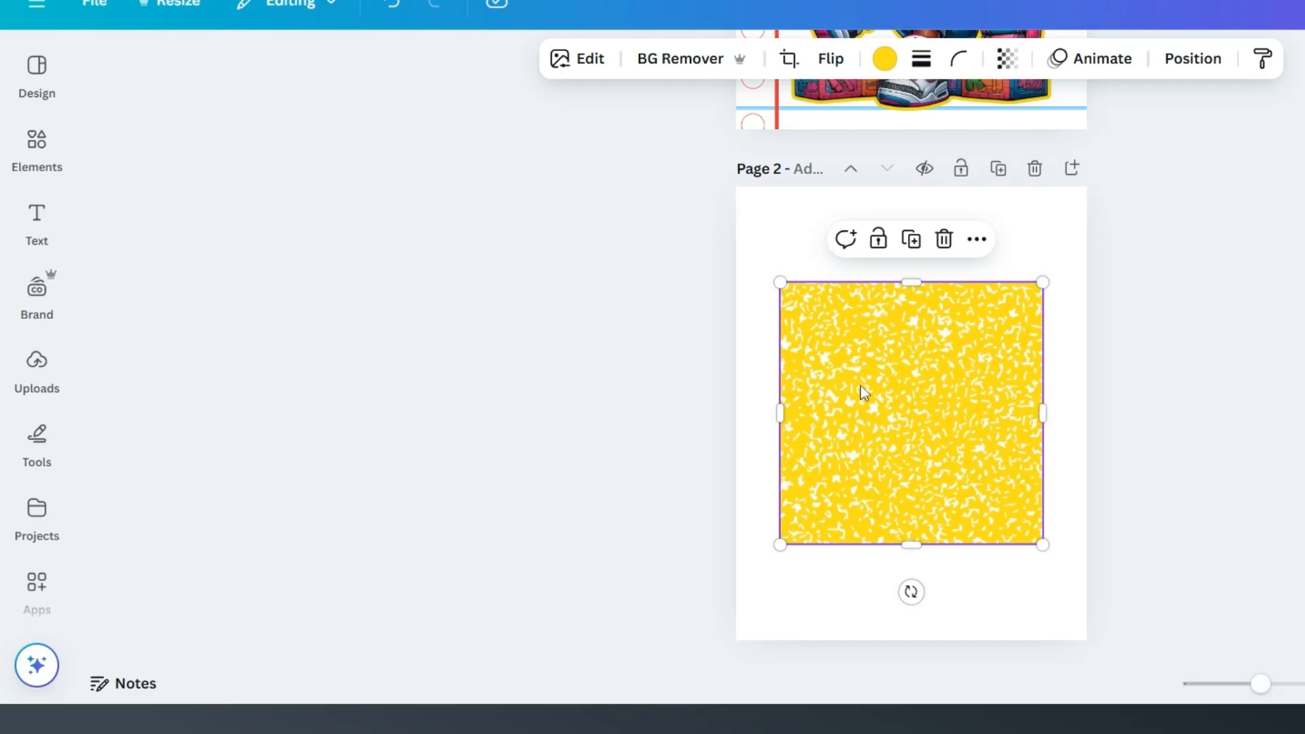
{"action": "right_click", "coordinate": [896, 380]}
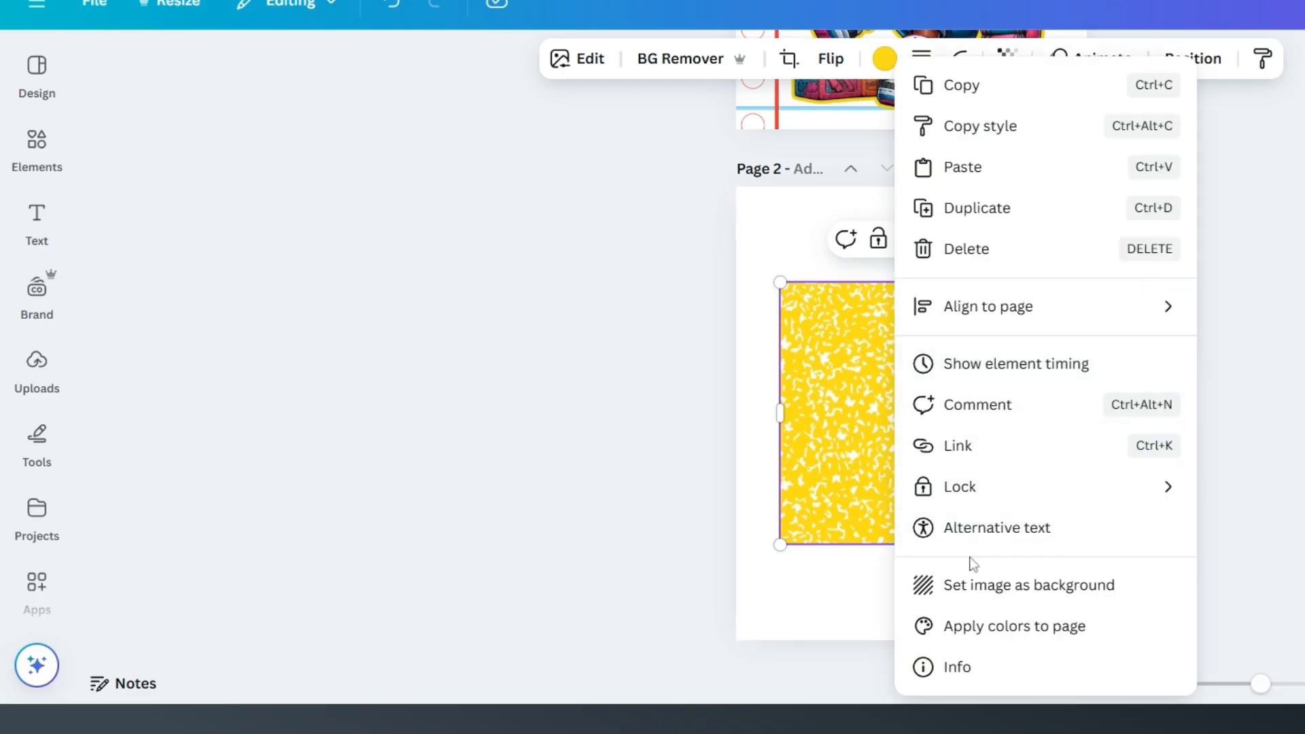
{"action": "left_click", "coordinate": [1003, 597]}
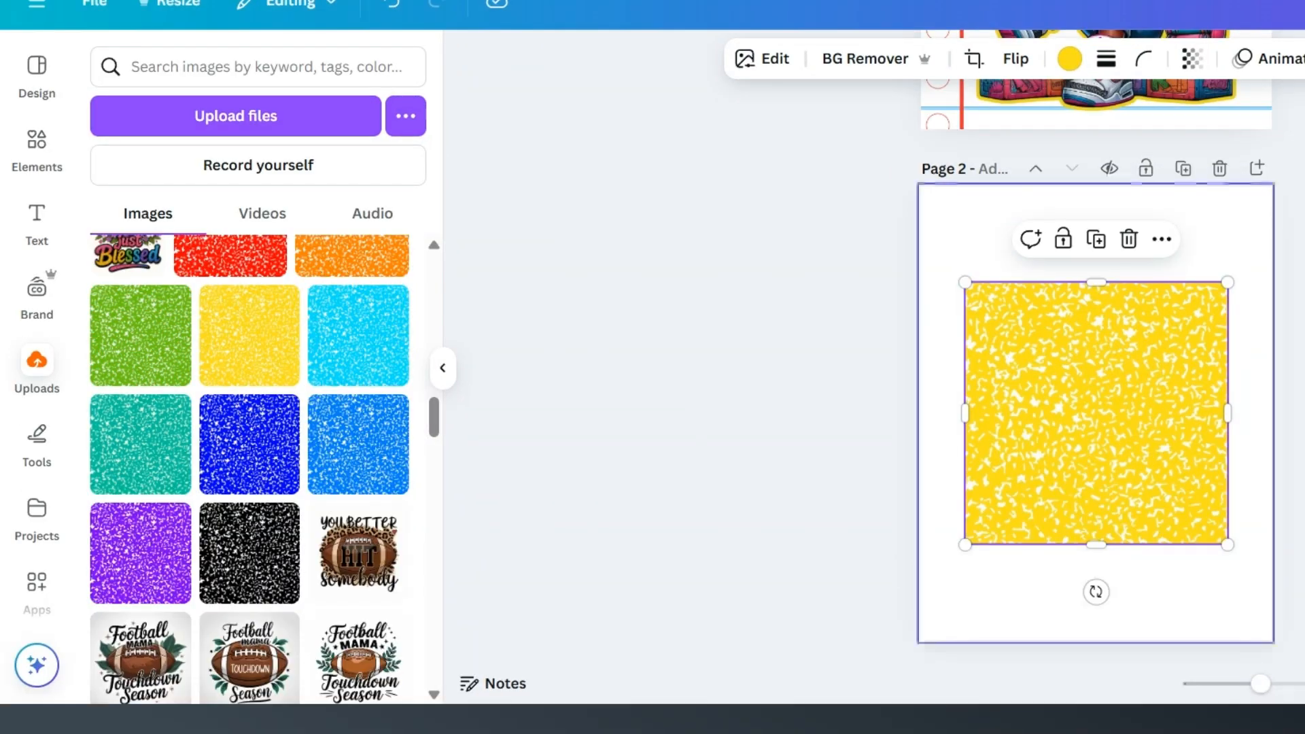
{"action": "right_click", "coordinate": [1067, 381]}
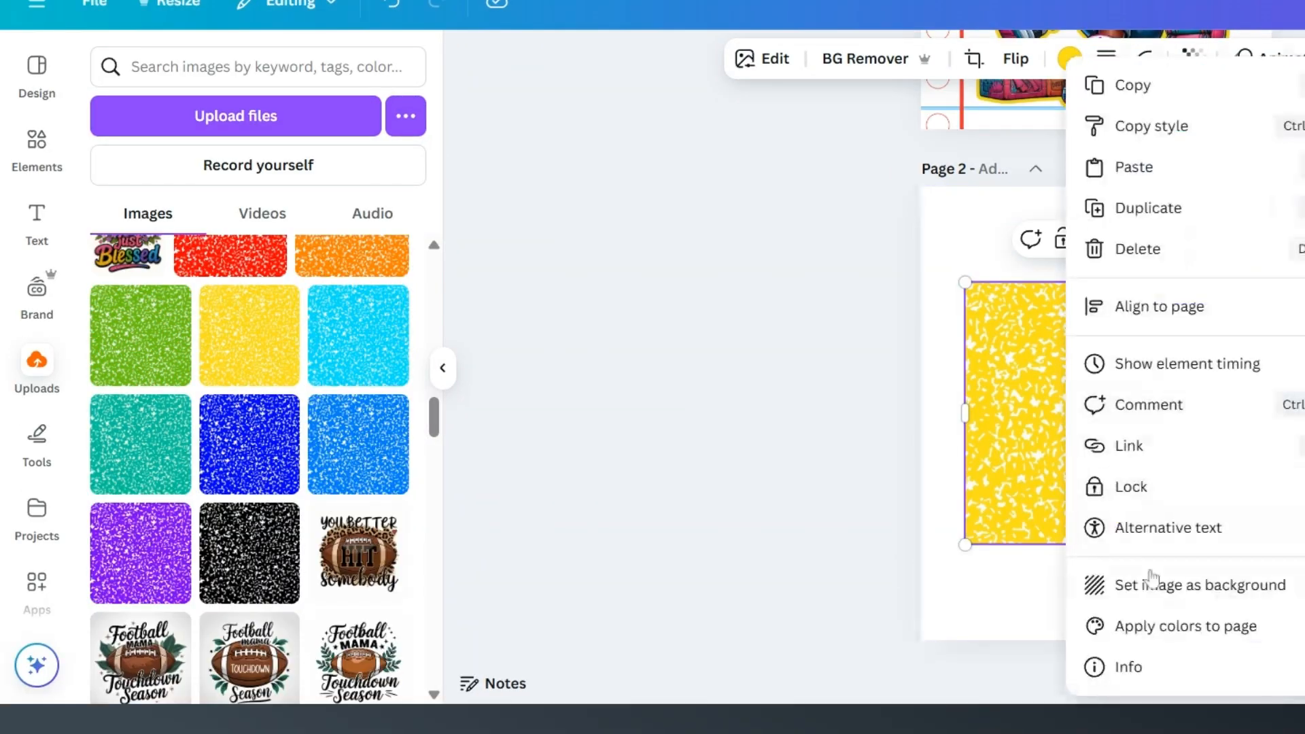
{"action": "left_click", "coordinate": [1151, 581]}
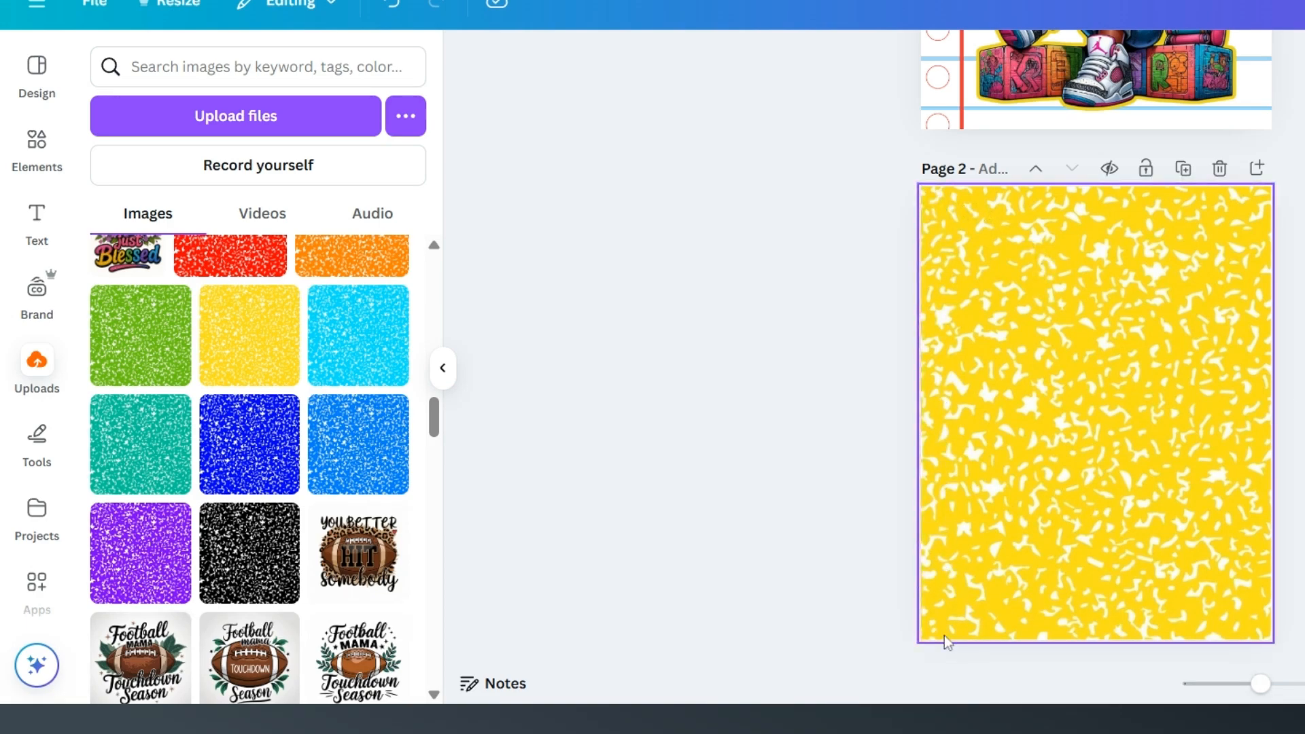
Step: Add a square shape to page 2 and set its fill colour to black
{"action": "left_click", "coordinate": [32, 151]}
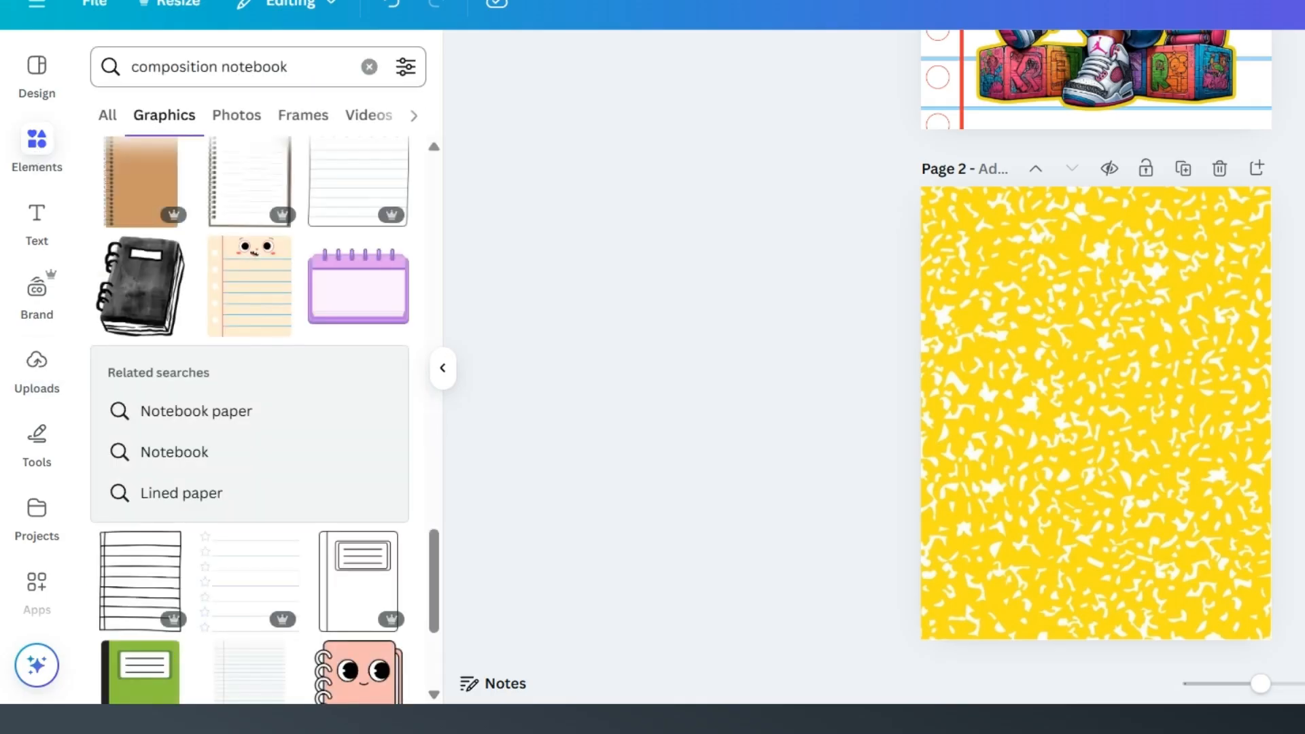
{"action": "left_click", "coordinate": [369, 66]}
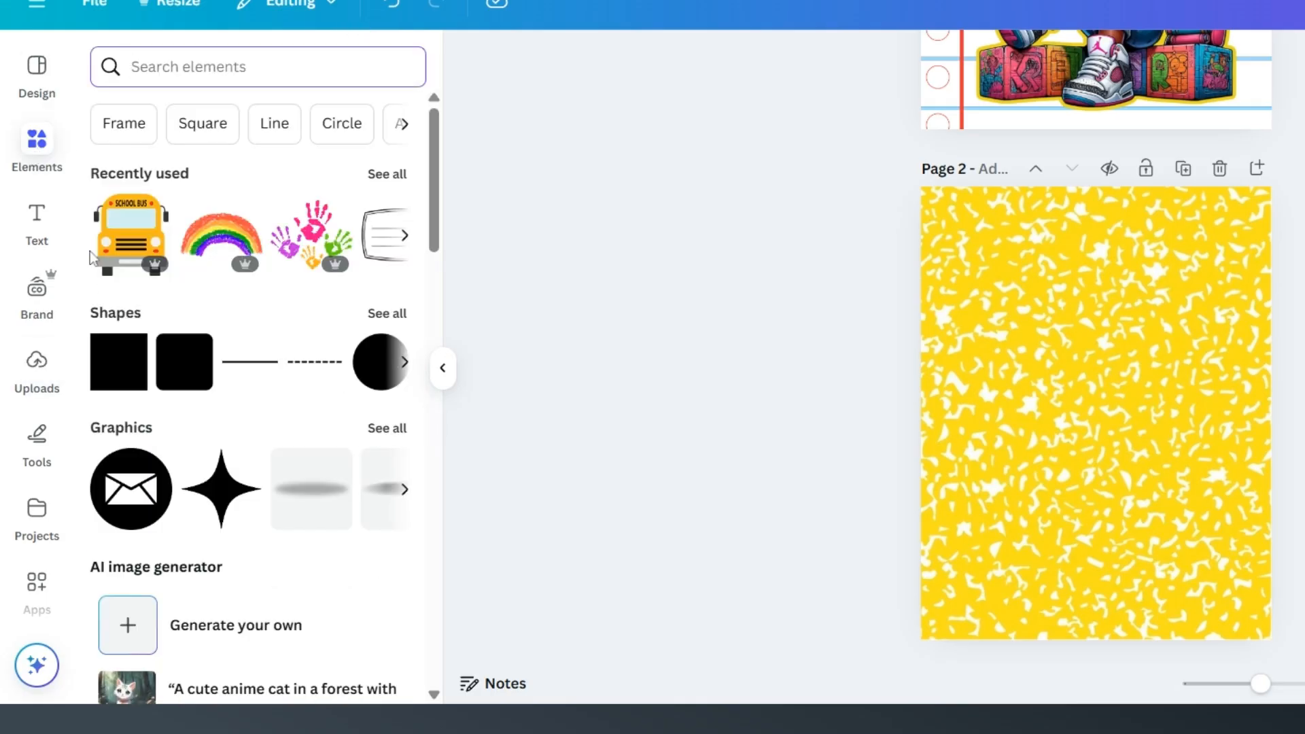
{"action": "left_click", "coordinate": [123, 383]}
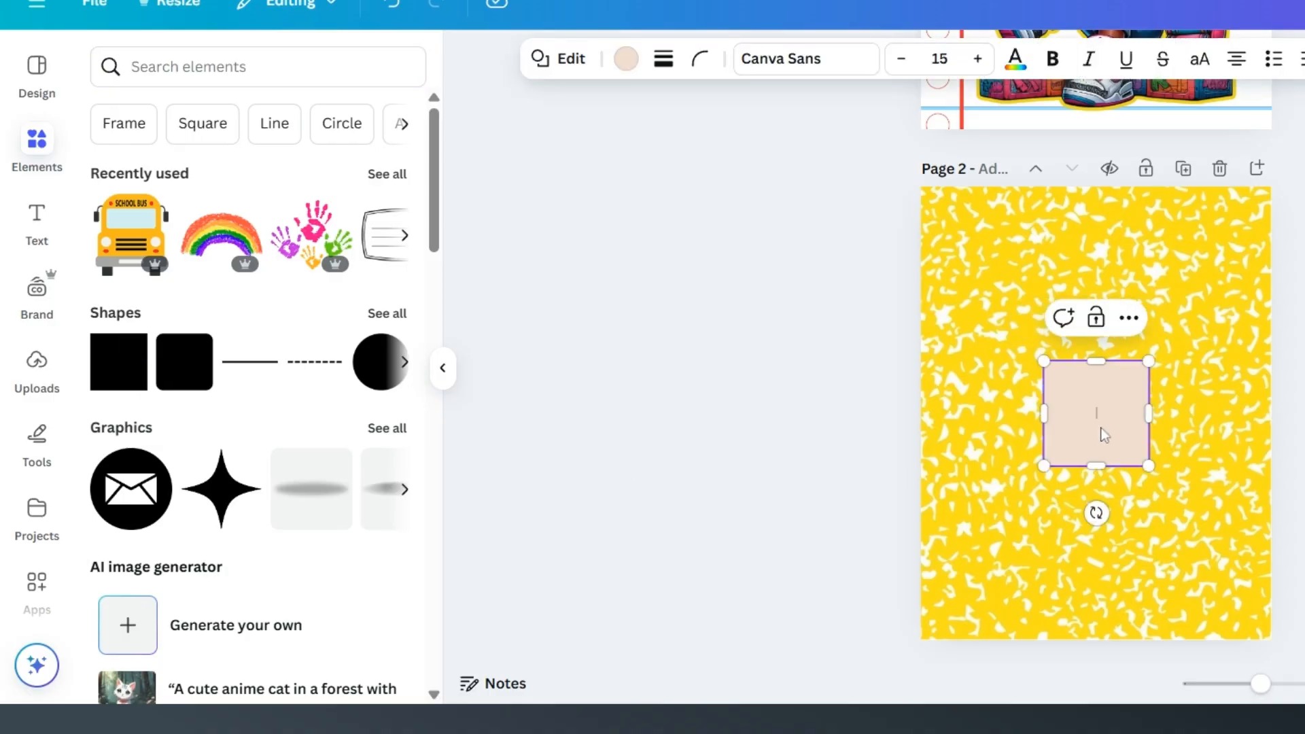
{"action": "left_click", "coordinate": [625, 61]}
{"action": "left_click", "coordinate": [222, 213]}
Step: Stretch the black square to full page height along page 2's left edge and narrow it into a slim notebook spine
{"action": "left_click_drag", "start_coordinate": [1091, 436], "coordinate": [982, 639]}
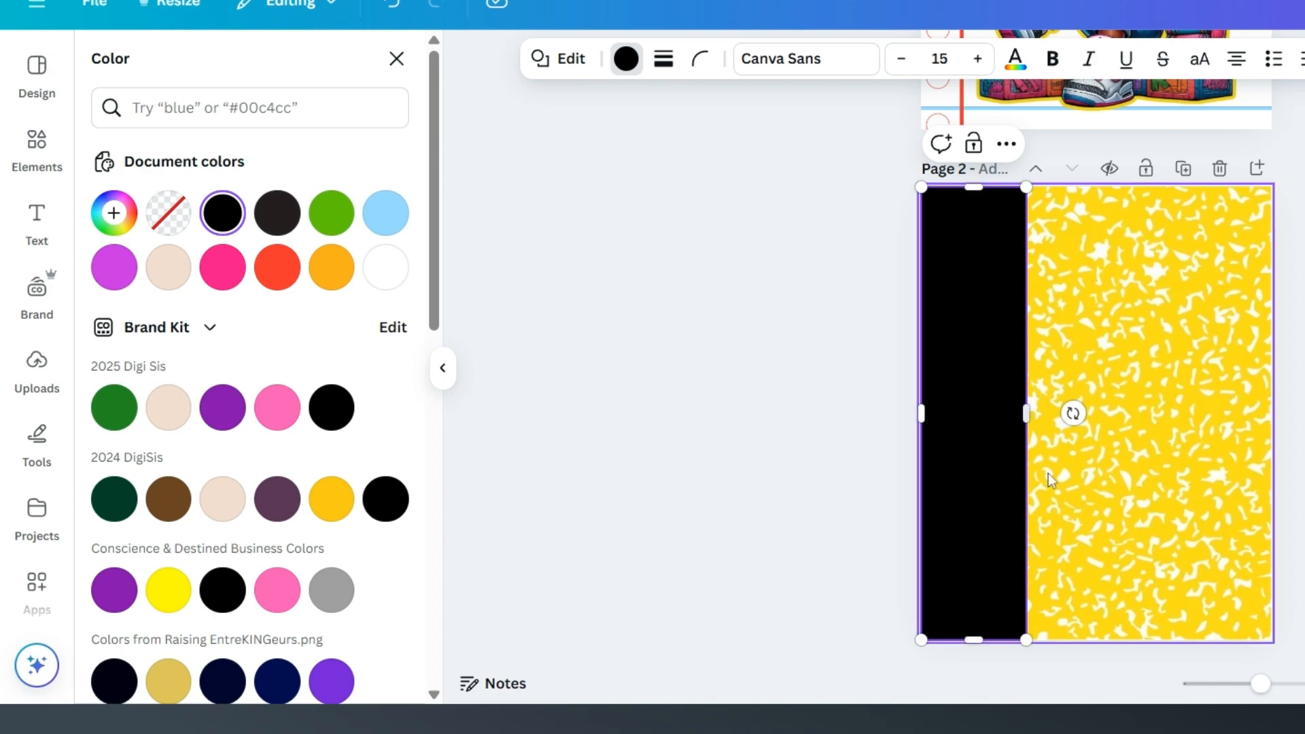
{"action": "left_click_drag", "start_coordinate": [1026, 408], "coordinate": [953, 401]}
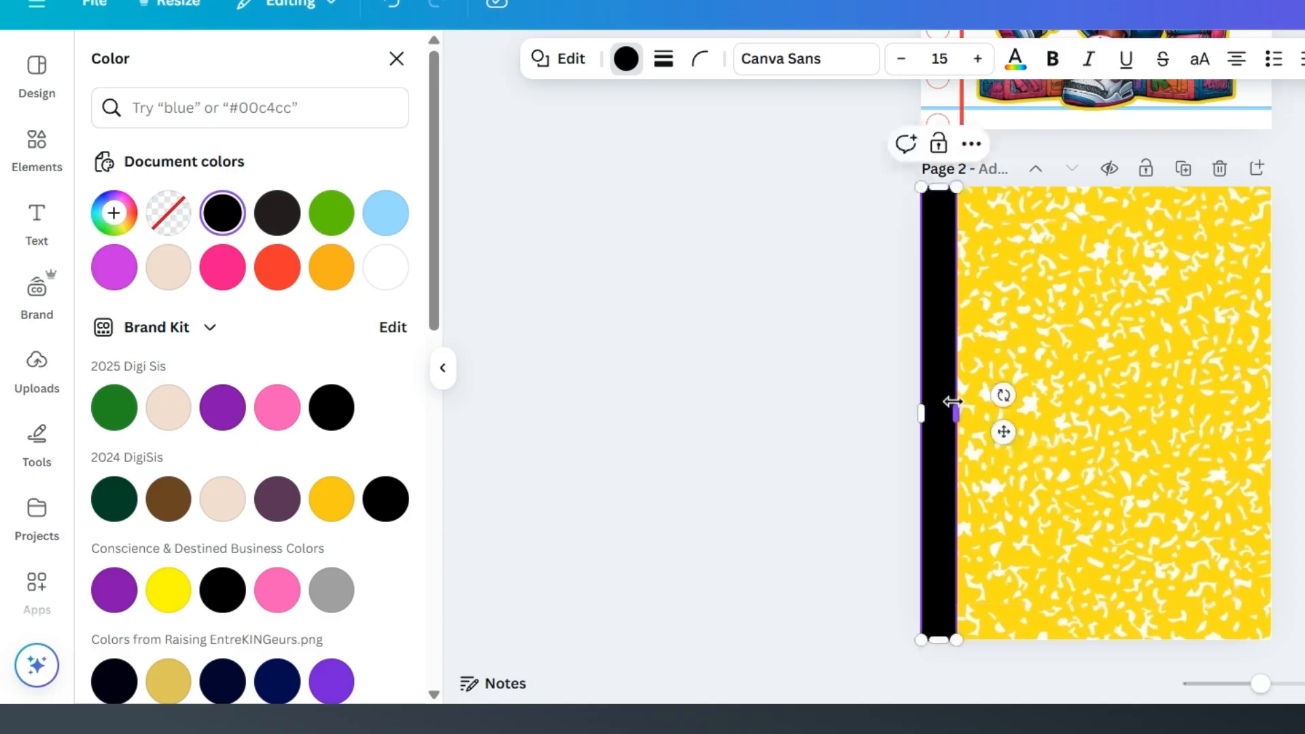
{"action": "left_click", "coordinate": [1070, 472]}
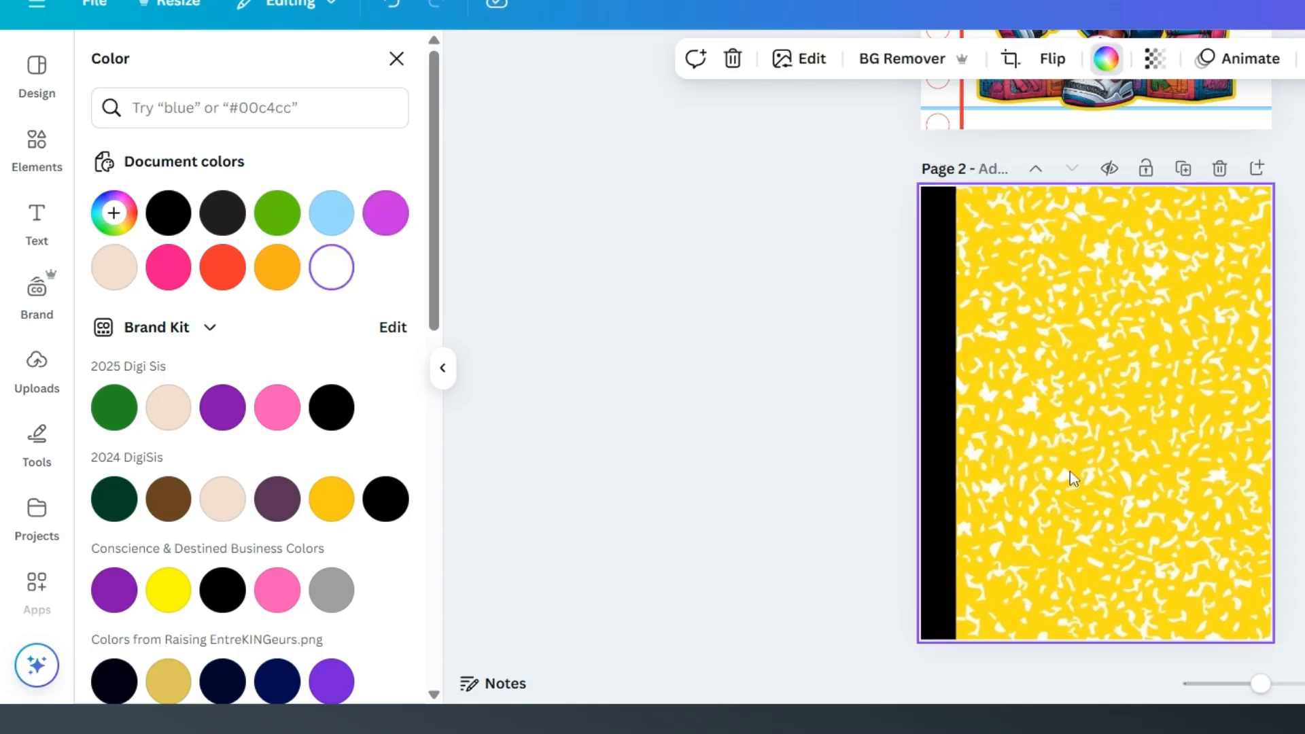
{"action": "left_click", "coordinate": [930, 226]}
{"action": "left_click_drag", "start_coordinate": [937, 192], "coordinate": [937, 180]}
{"action": "left_click_drag", "start_coordinate": [940, 639], "coordinate": [939, 639]}
{"action": "left_click", "coordinate": [997, 503]}
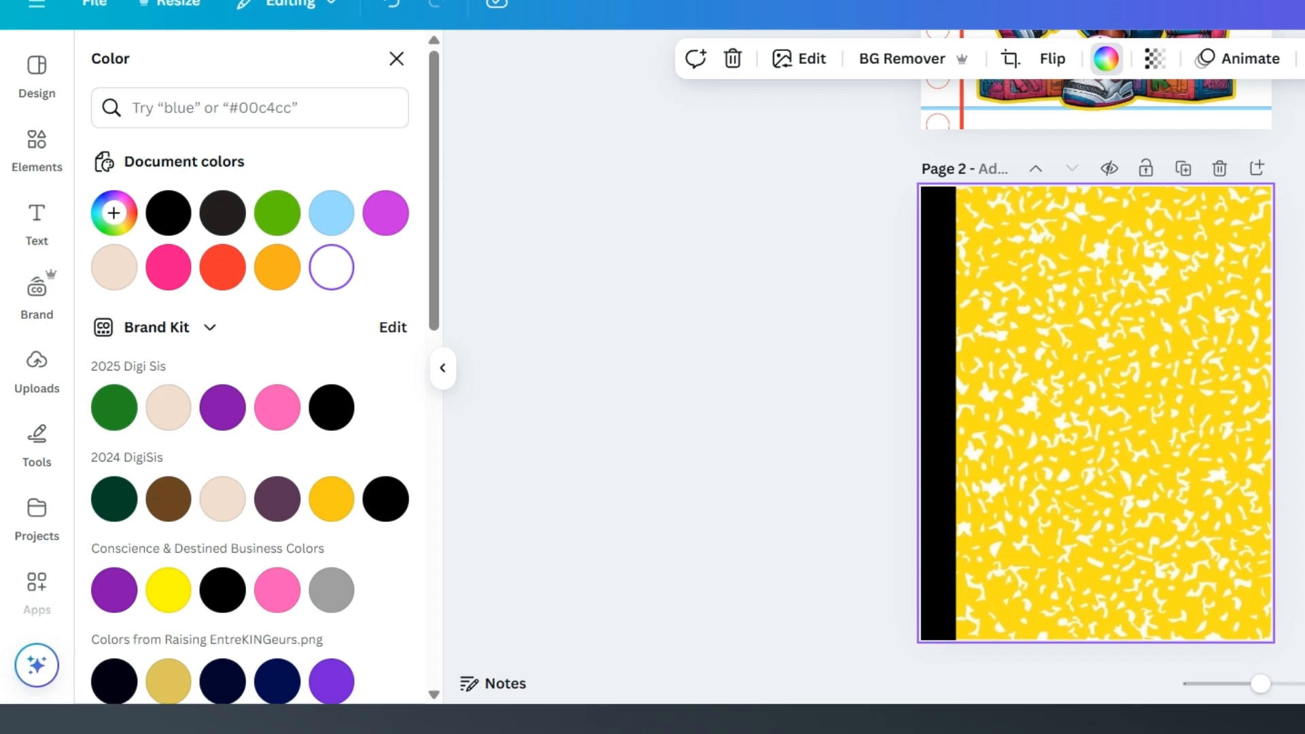
Step: Ungroup the grouped cover elements on page 1
{"action": "left_click", "coordinate": [1279, 286]}
{"action": "scroll", "coordinate": [1278, 285], "scroll_direction": "up", "scroll_amount": 3}
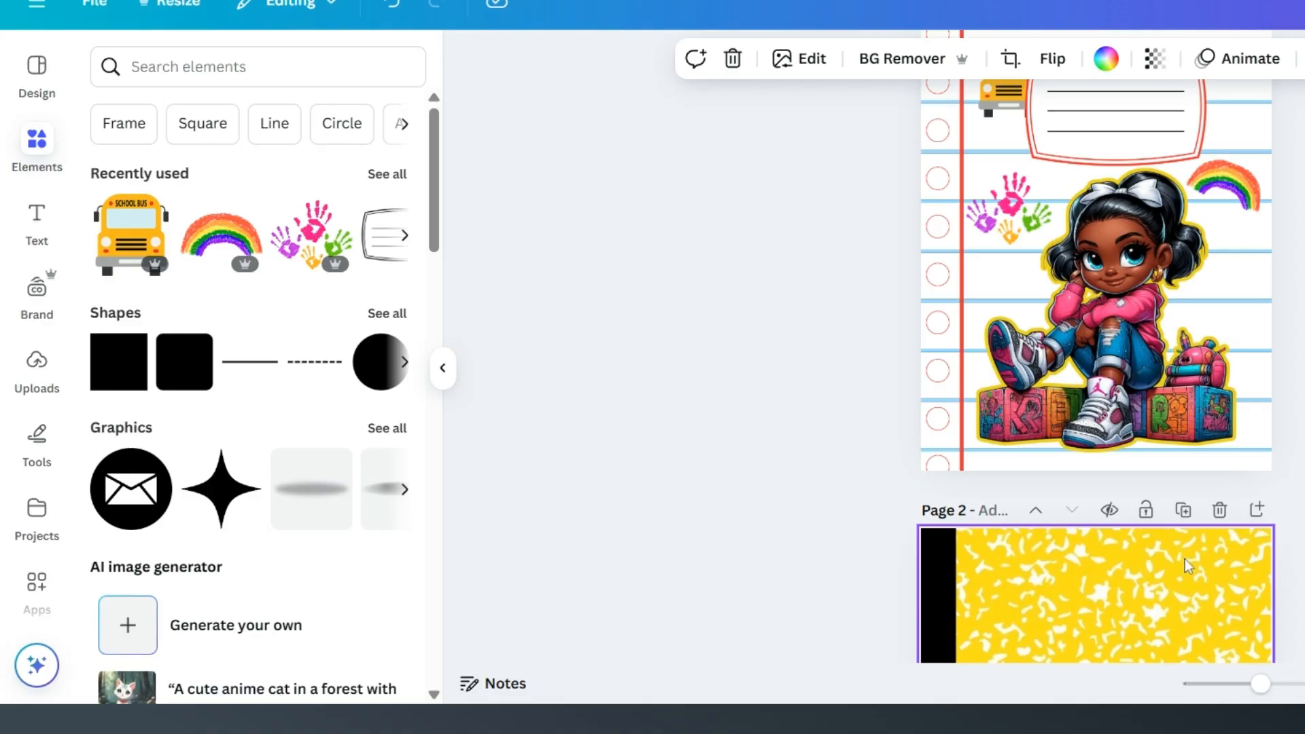
{"action": "left_click_drag", "start_coordinate": [1304, 434], "coordinate": [940, 178]}
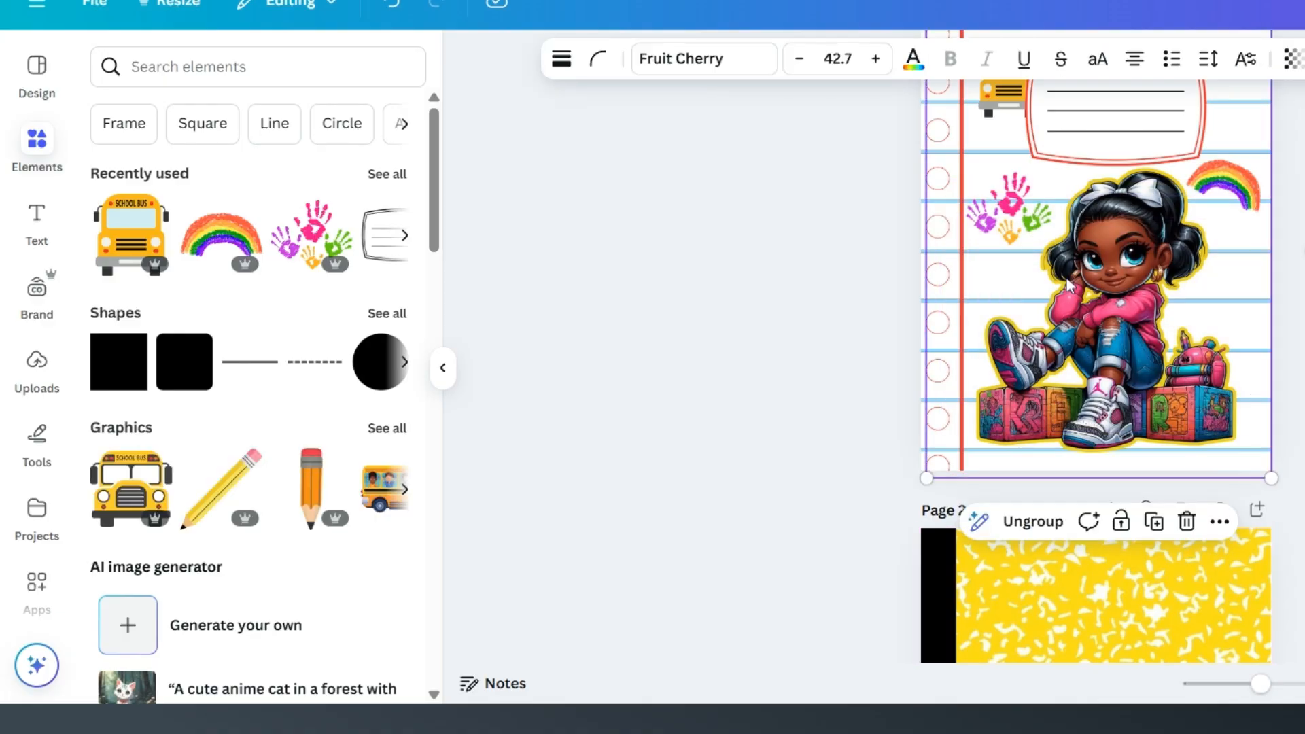
{"action": "left_click", "coordinate": [1034, 521]}
{"action": "left_click", "coordinate": [1304, 251]}
Step: Copy the girl image from page 1 onto page 2 and place it on the lower part of the yellow cover
{"action": "right_click", "coordinate": [1118, 343]}
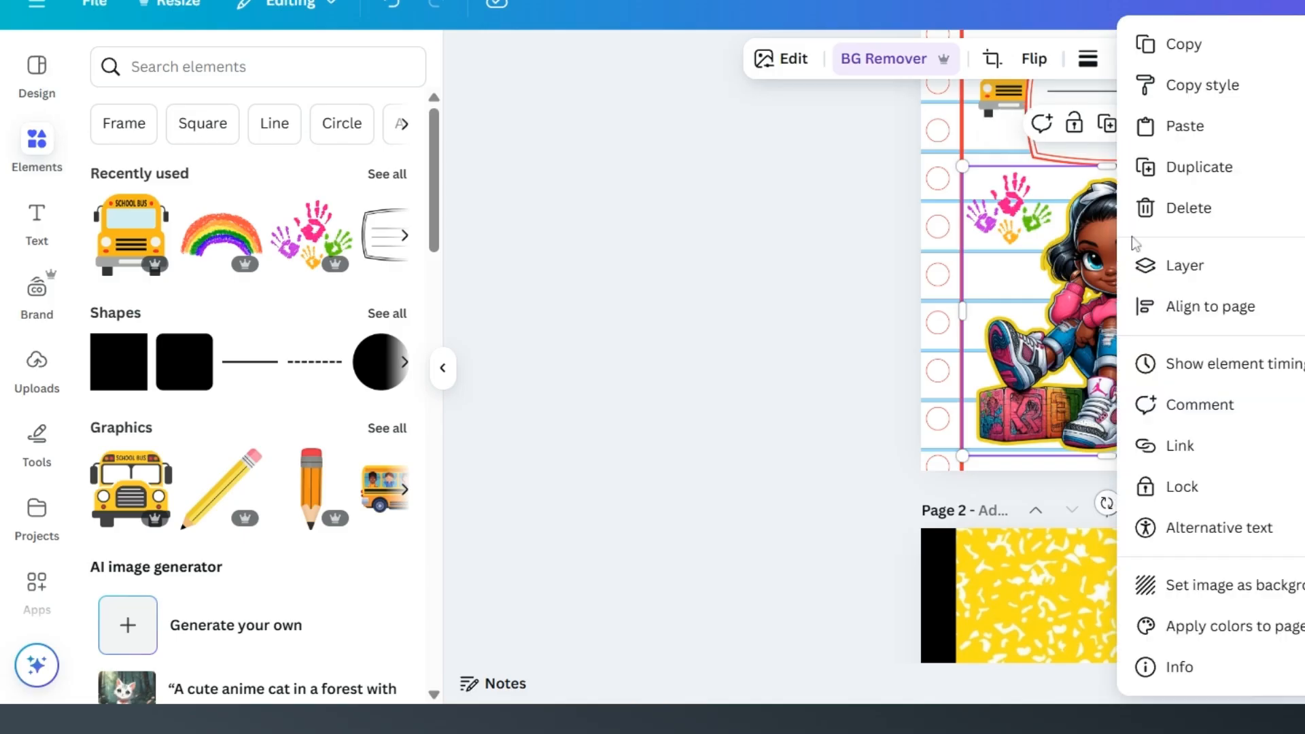
{"action": "left_click", "coordinate": [1175, 47]}
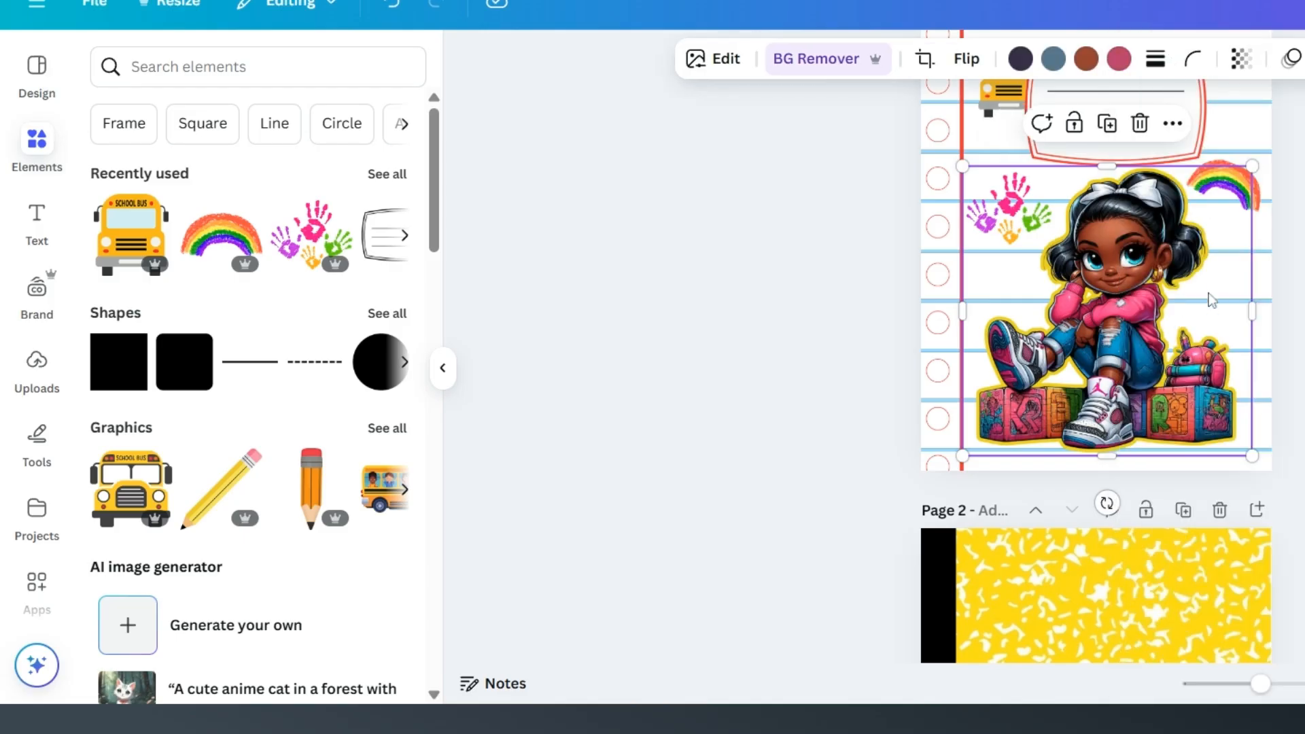
{"action": "scroll", "coordinate": [1196, 326], "scroll_direction": "down", "scroll_amount": 5}
{"action": "right_click", "coordinate": [1096, 500]}
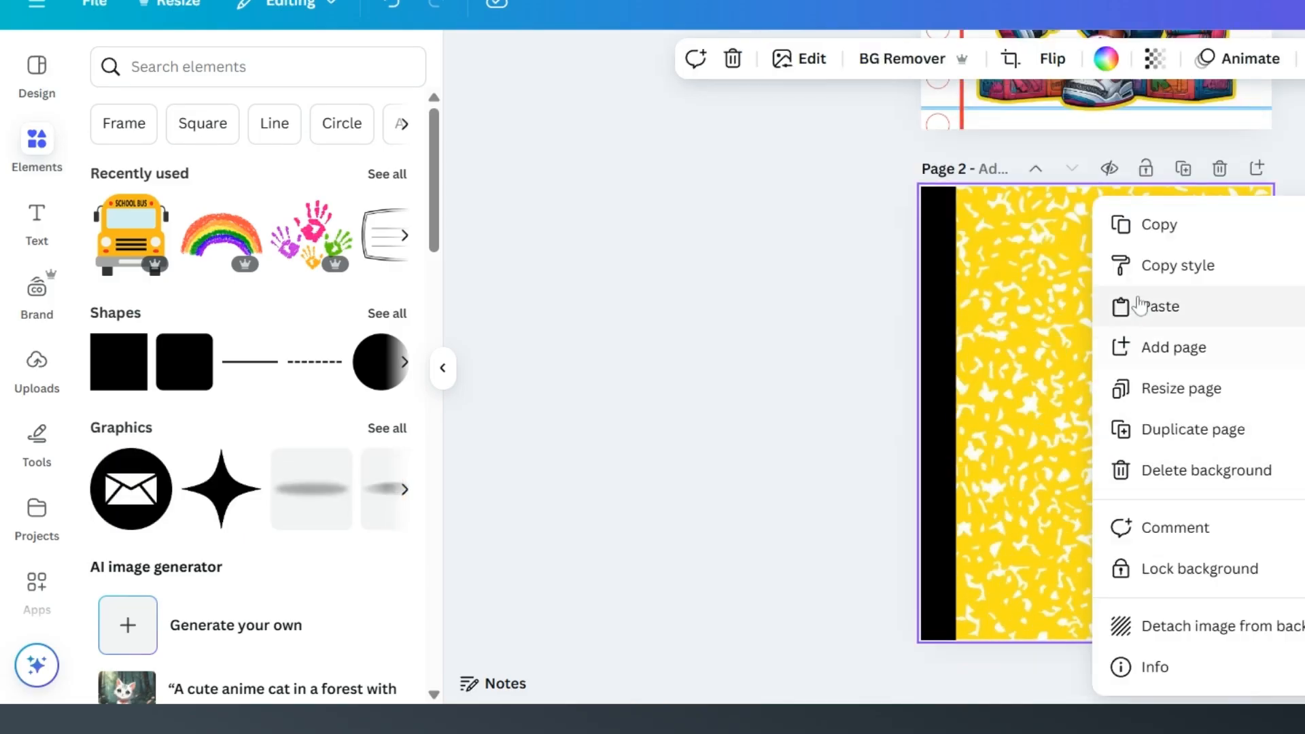
{"action": "left_click", "coordinate": [1115, 303]}
{"action": "left_click_drag", "start_coordinate": [1090, 549], "coordinate": [1093, 537]}
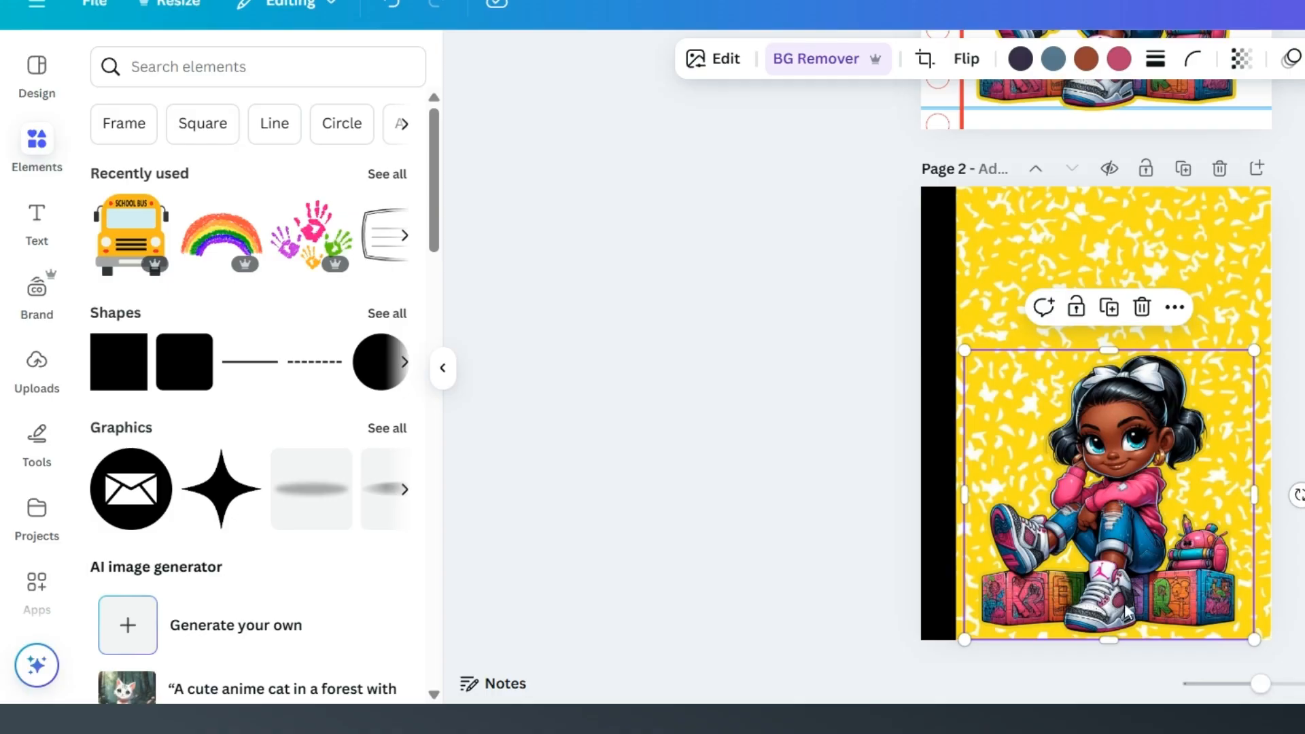
Step: Change the outline shadow colour of the girl image on page 2 to magenta #EB22D7
{"action": "left_click", "coordinate": [711, 64]}
{"action": "scroll", "coordinate": [152, 416], "scroll_direction": "down", "scroll_amount": 3}
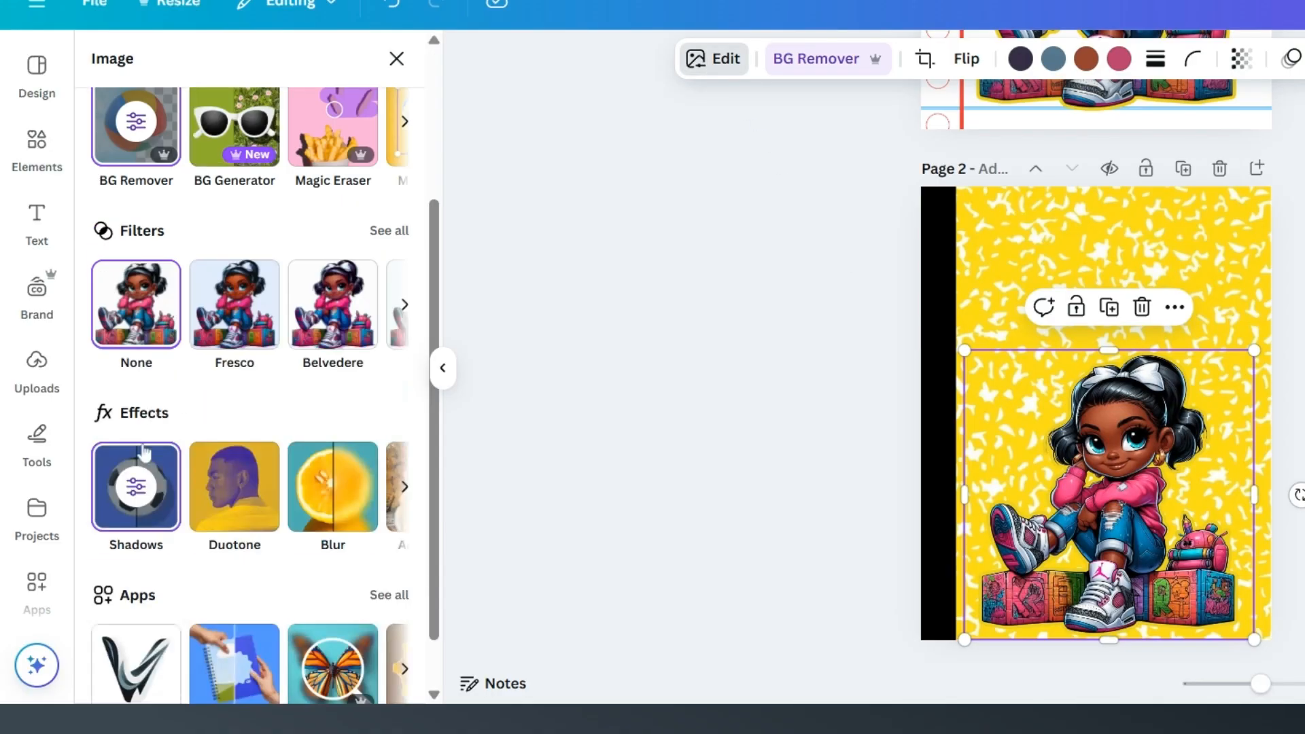
{"action": "scroll", "coordinate": [152, 416], "scroll_direction": "down", "scroll_amount": 1}
{"action": "left_click", "coordinate": [136, 461]}
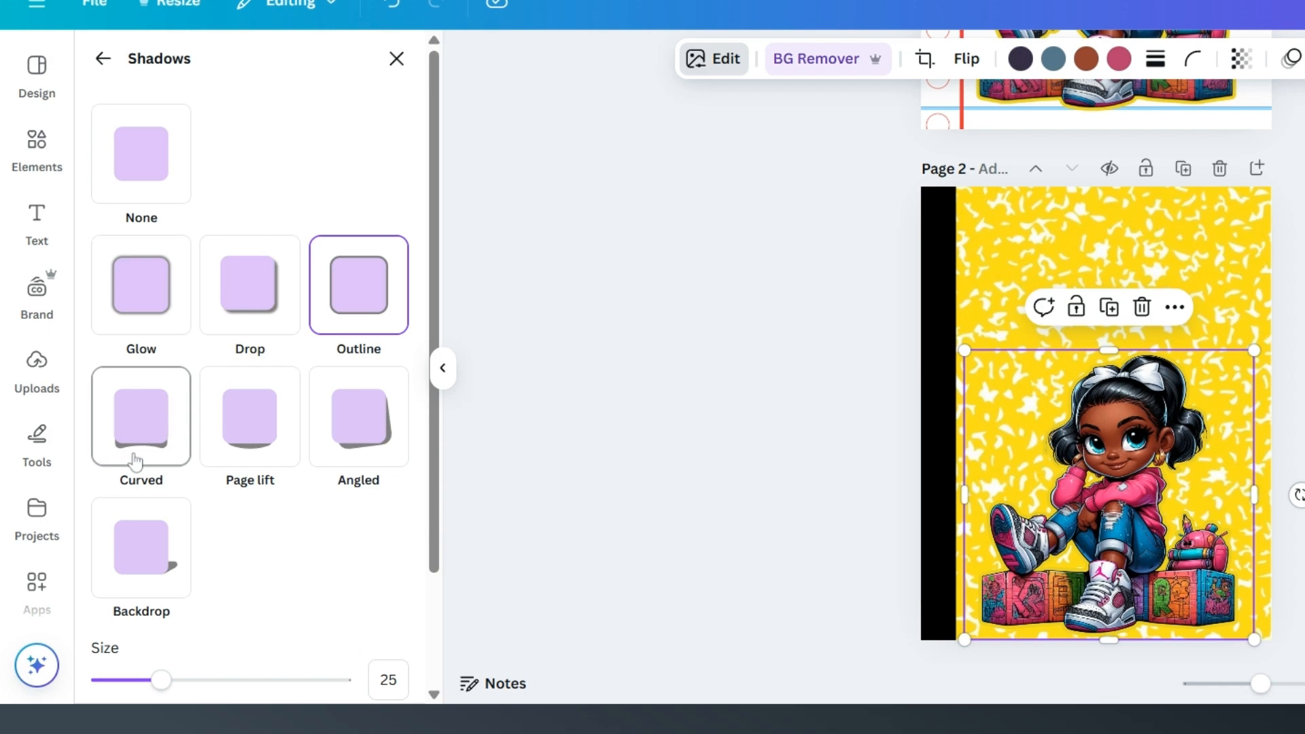
{"action": "scroll", "coordinate": [335, 508], "scroll_direction": "down", "scroll_amount": 2}
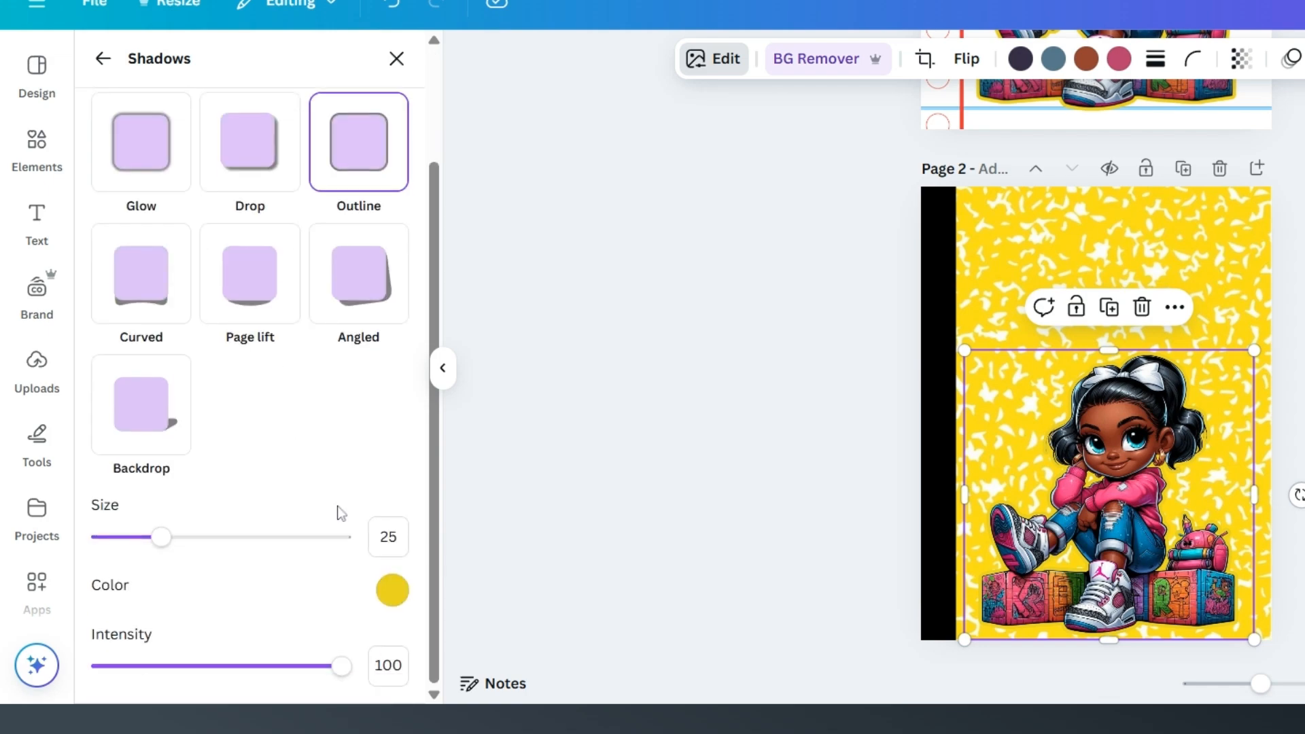
{"action": "left_click", "coordinate": [393, 589]}
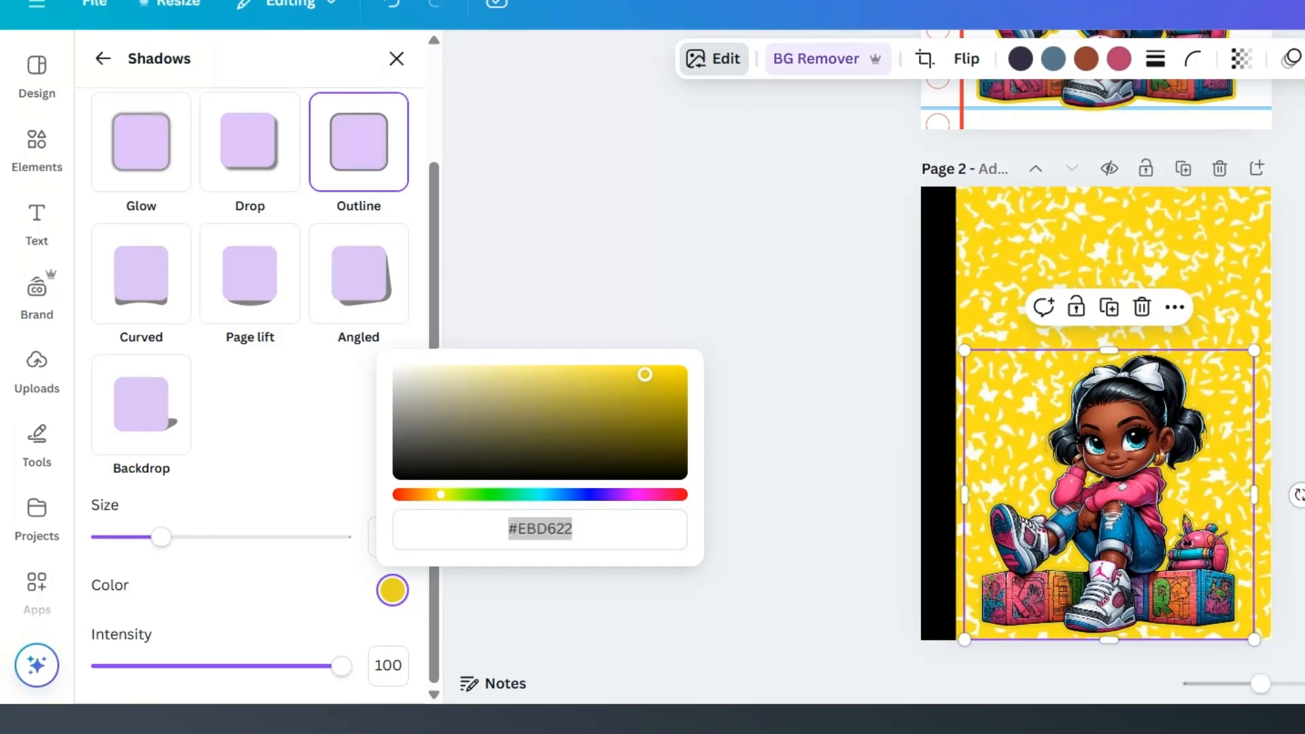
{"action": "left_click", "coordinate": [641, 495]}
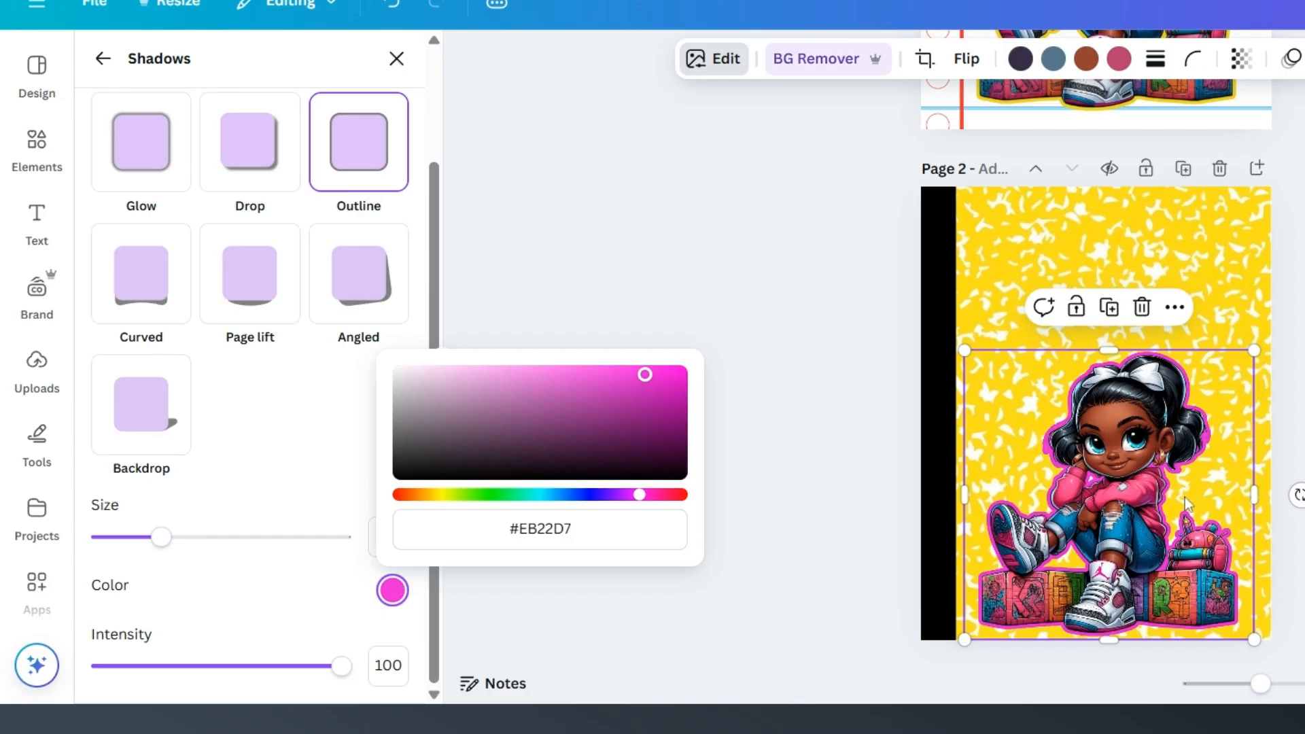
{"action": "left_click", "coordinate": [1148, 460]}
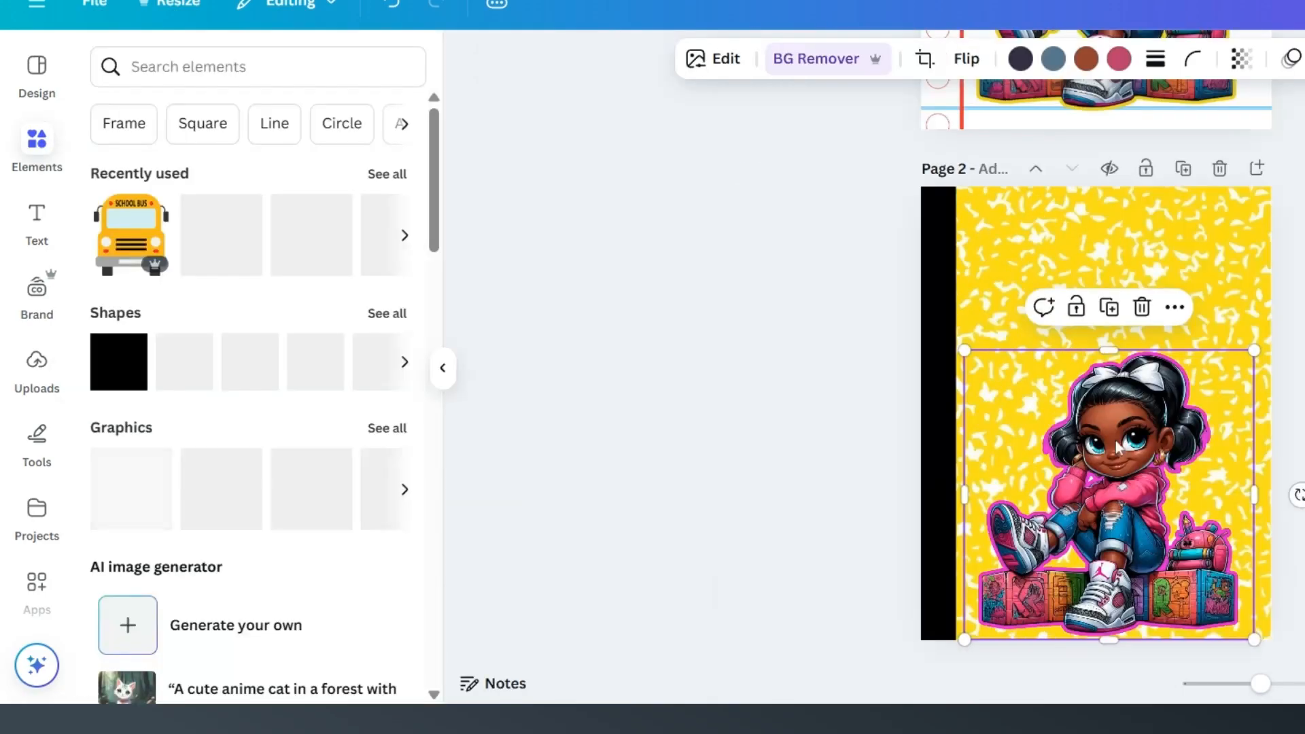
Step: Find the "Composition Book" label with the search "composition notebook label" and place it, reduced in size, above the girl on page 2
{"action": "scroll", "coordinate": [1115, 446], "scroll_direction": "up", "scroll_amount": 5}
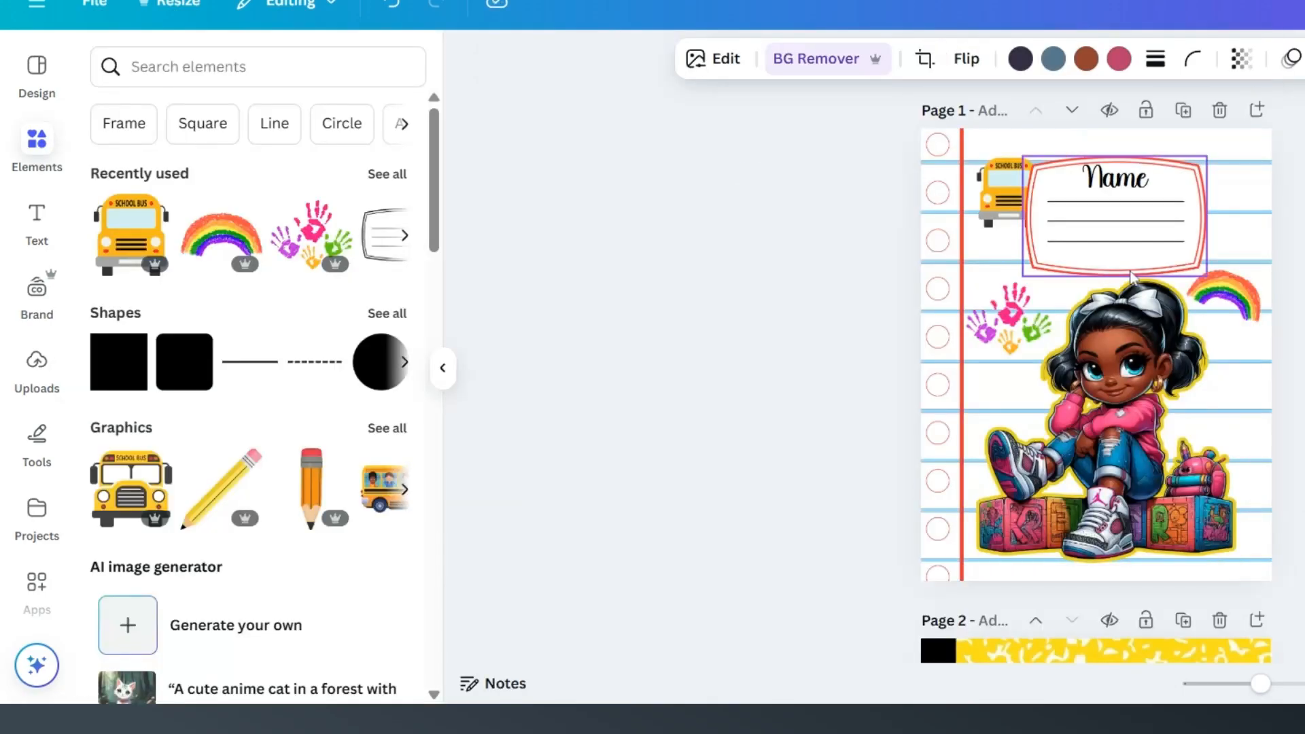
{"action": "scroll", "coordinate": [1180, 372], "scroll_direction": "down", "scroll_amount": 4}
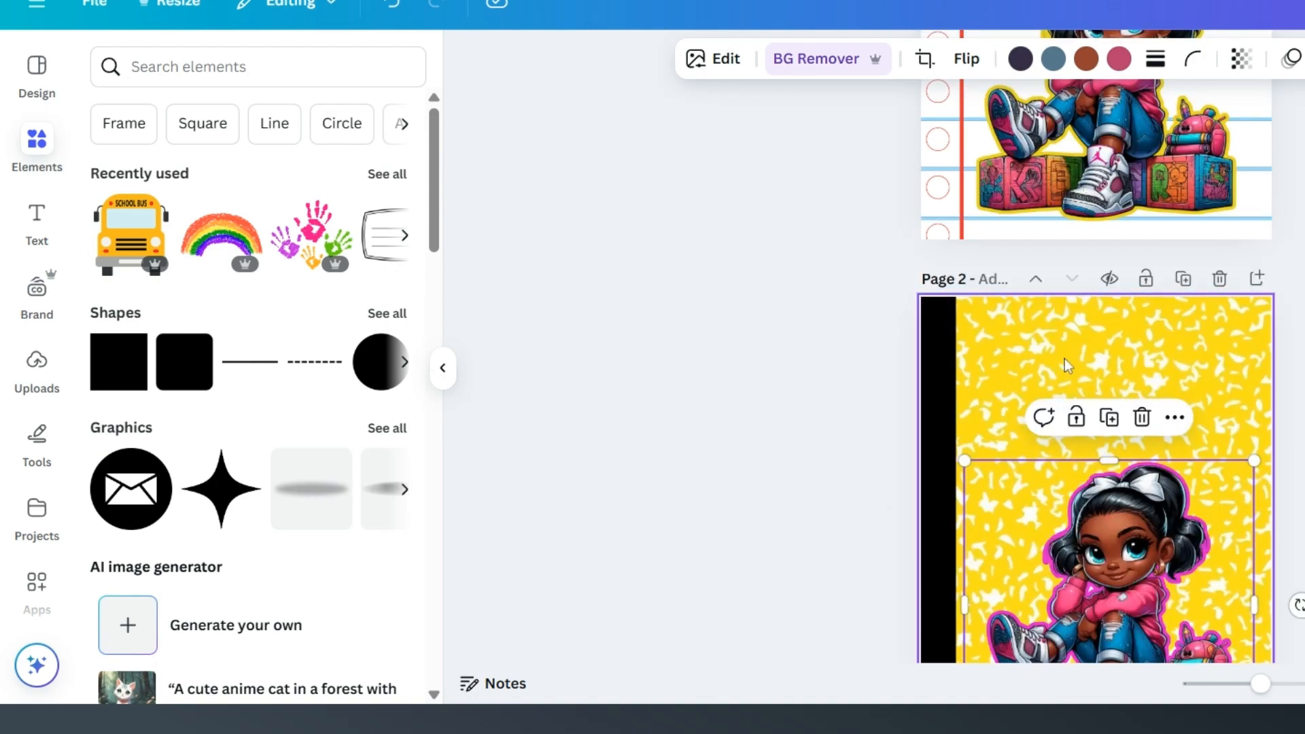
{"action": "left_click", "coordinate": [132, 67]}
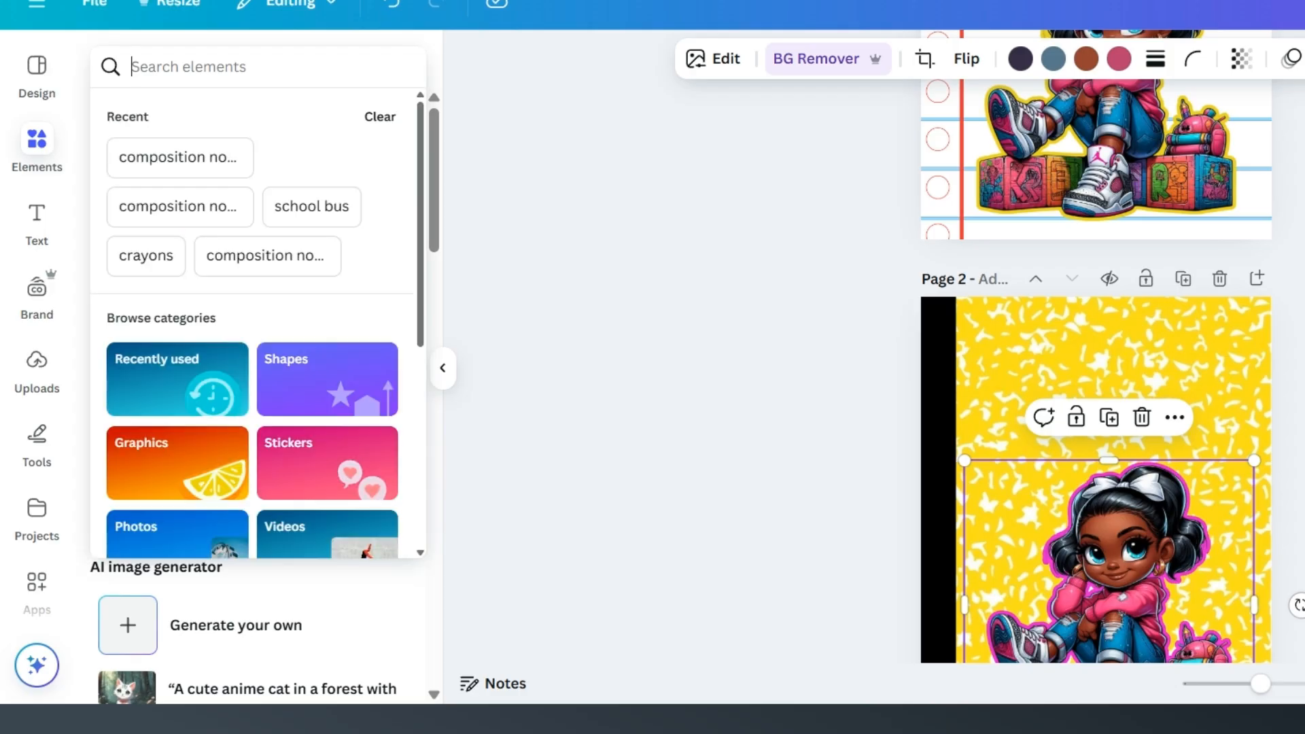
{"action": "type", "text": "com"}
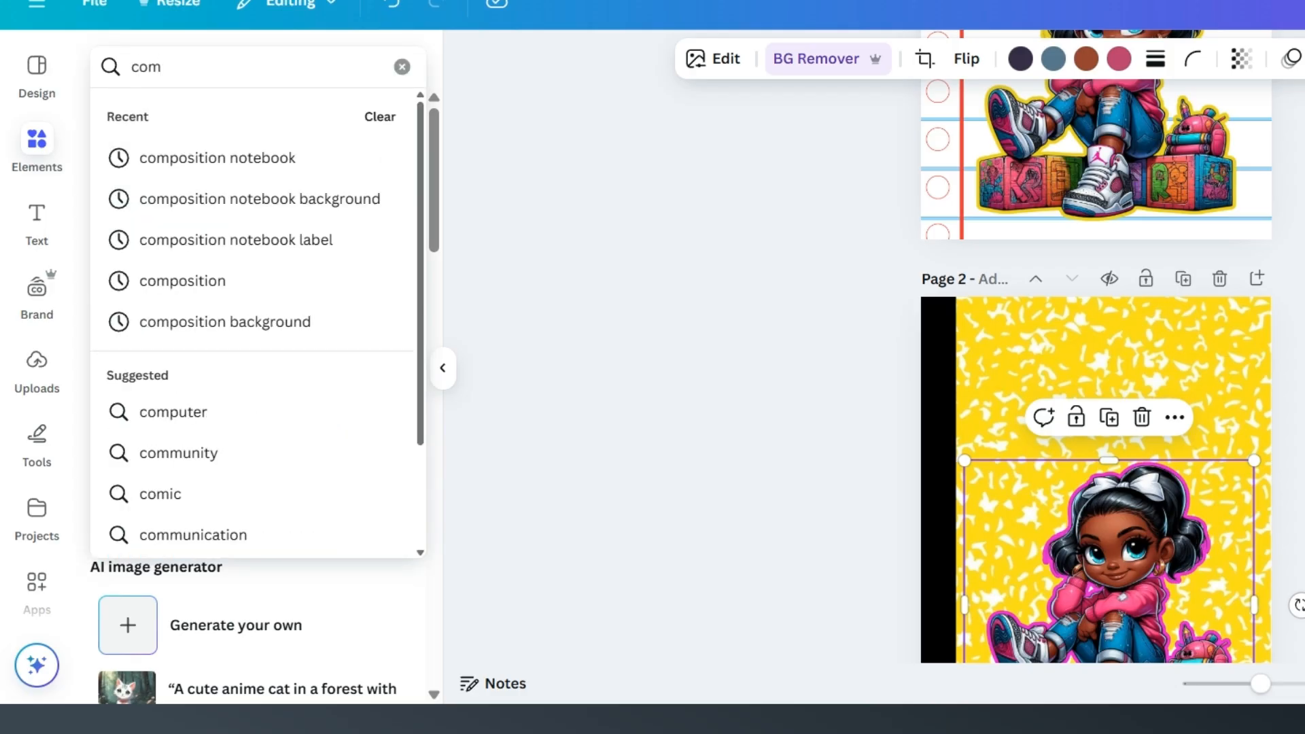
{"action": "left_click", "coordinate": [290, 241]}
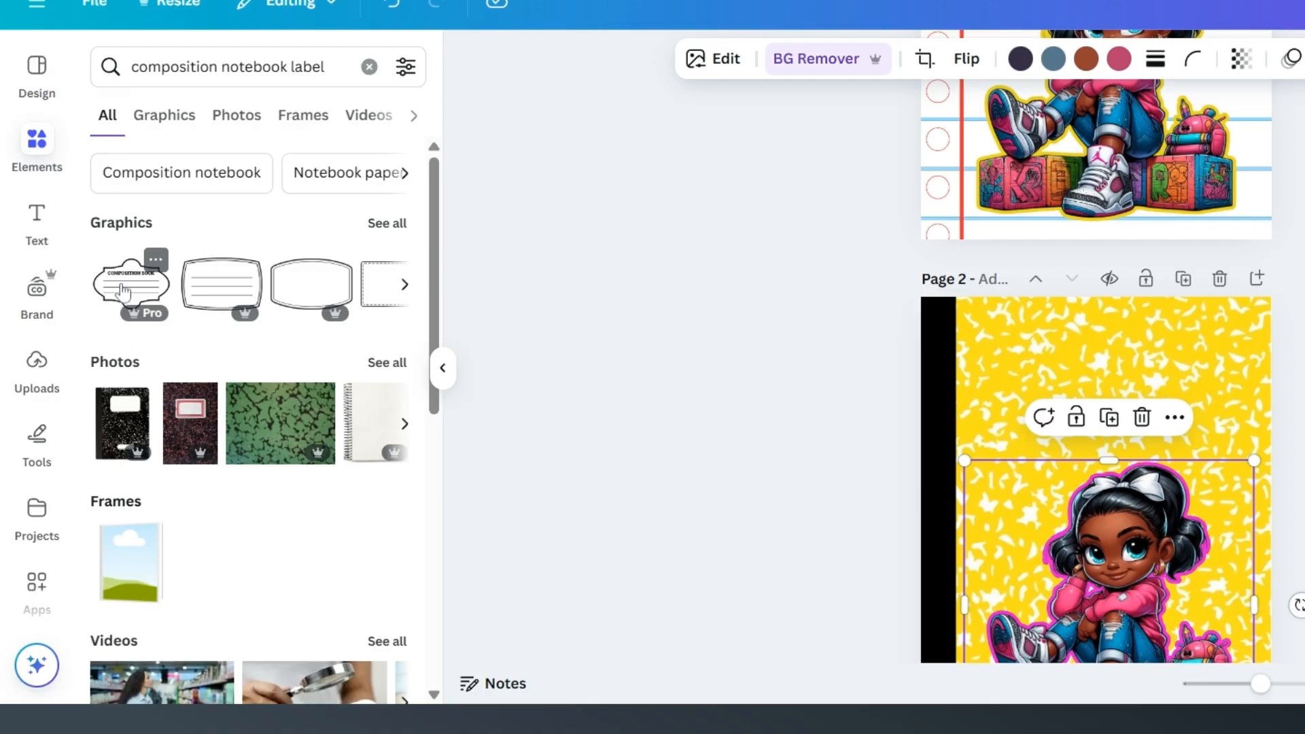
{"action": "left_click", "coordinate": [123, 291]}
{"action": "left_click_drag", "start_coordinate": [1101, 548], "coordinate": [1223, 459]}
{"action": "left_click_drag", "start_coordinate": [1149, 417], "coordinate": [1127, 396]}
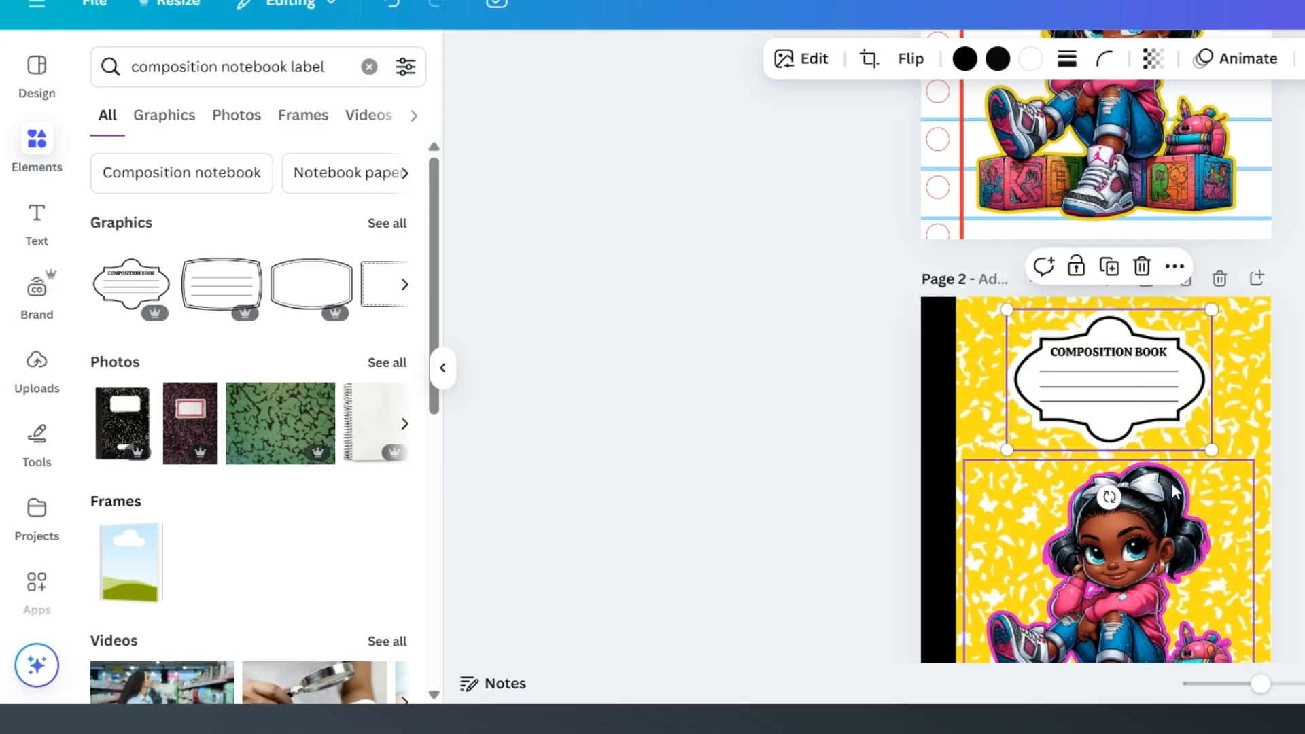
Step: Enlarge the girl image on page 2 slightly and position it between the label and the bottom edge, beside the black spine
{"action": "scroll", "coordinate": [1189, 420], "scroll_direction": "down", "scroll_amount": 3}
{"action": "left_click", "coordinate": [1178, 370]}
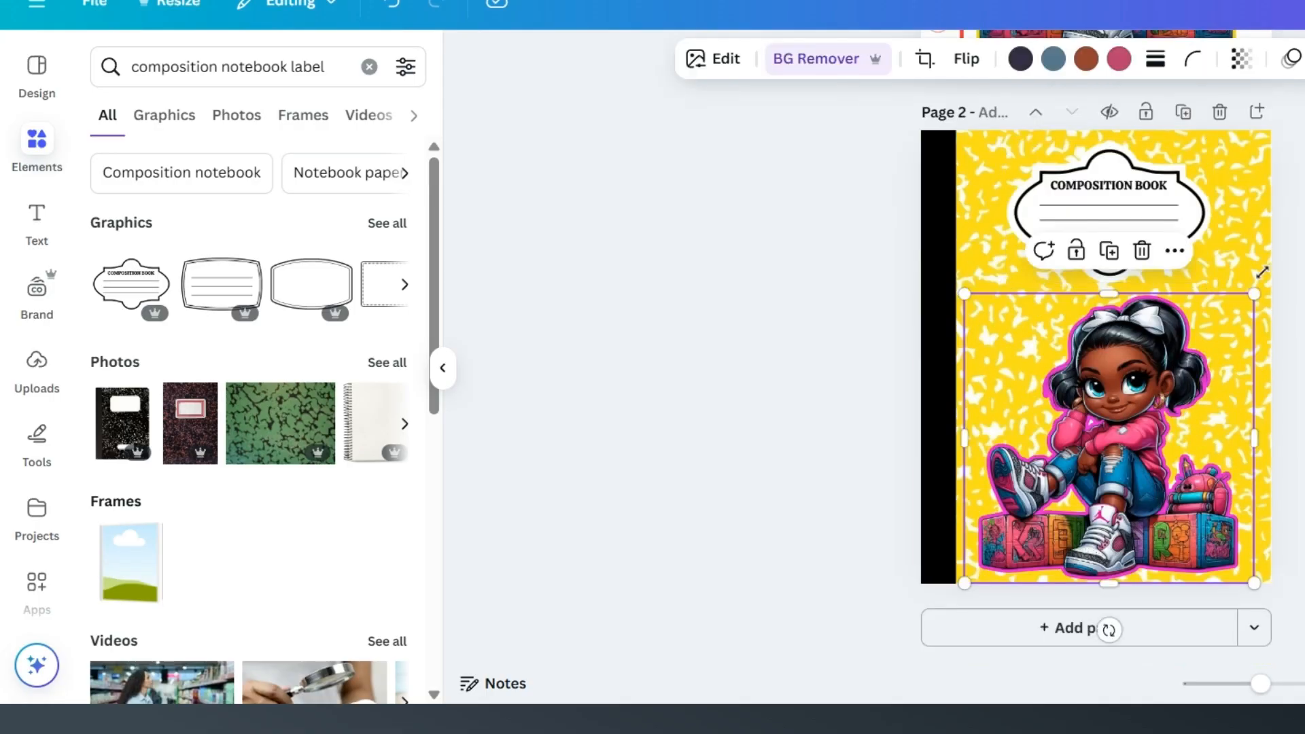
{"action": "left_click_drag", "start_coordinate": [1262, 272], "coordinate": [1278, 254]}
{"action": "left_click_drag", "start_coordinate": [1168, 348], "coordinate": [1125, 368]}
{"action": "scroll", "coordinate": [1278, 370], "scroll_direction": "up", "scroll_amount": 6}
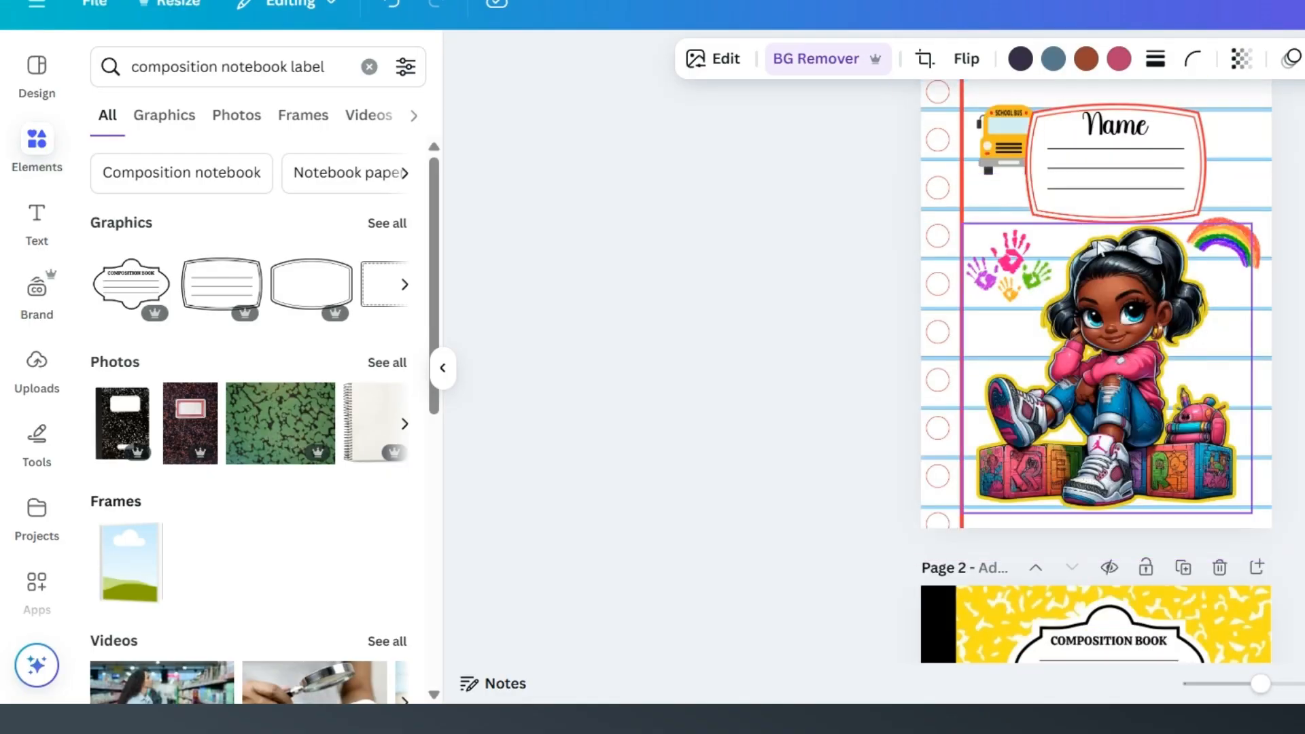
{"action": "scroll", "coordinate": [1099, 247], "scroll_direction": "down", "scroll_amount": 6}
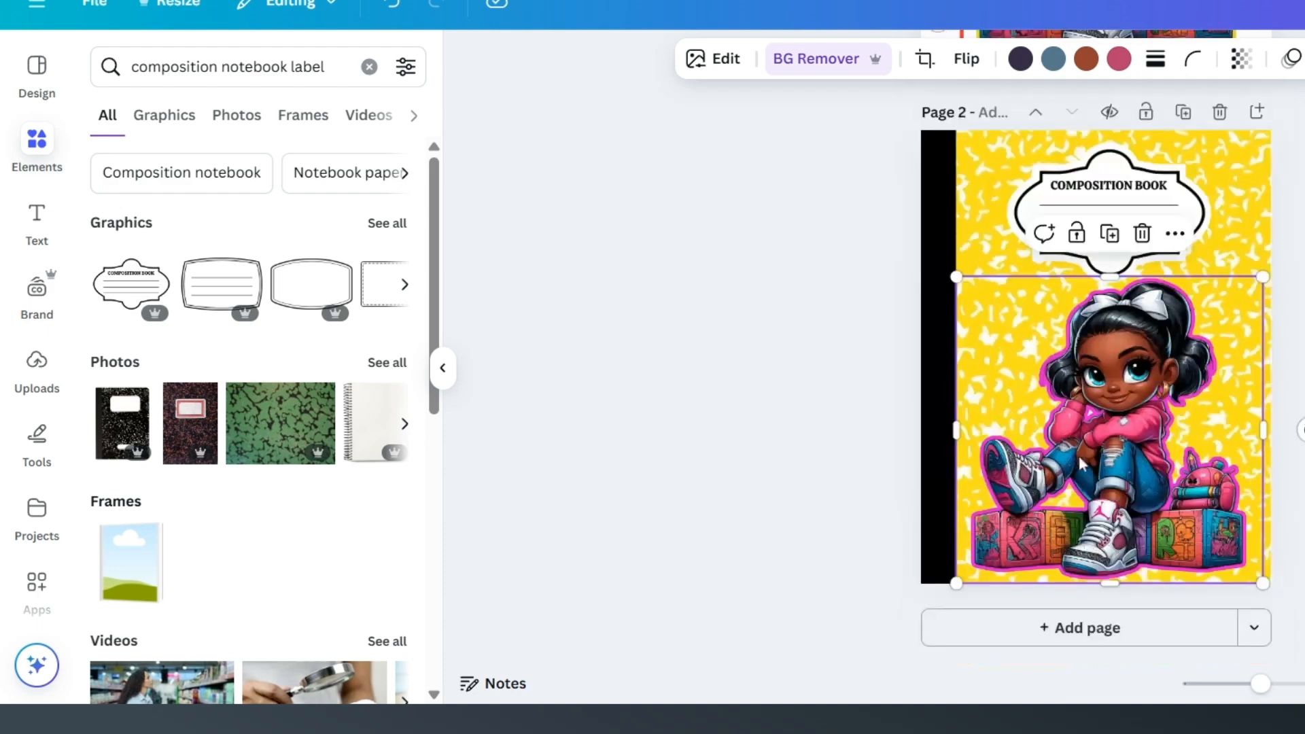
{"action": "left_click", "coordinate": [1300, 381]}
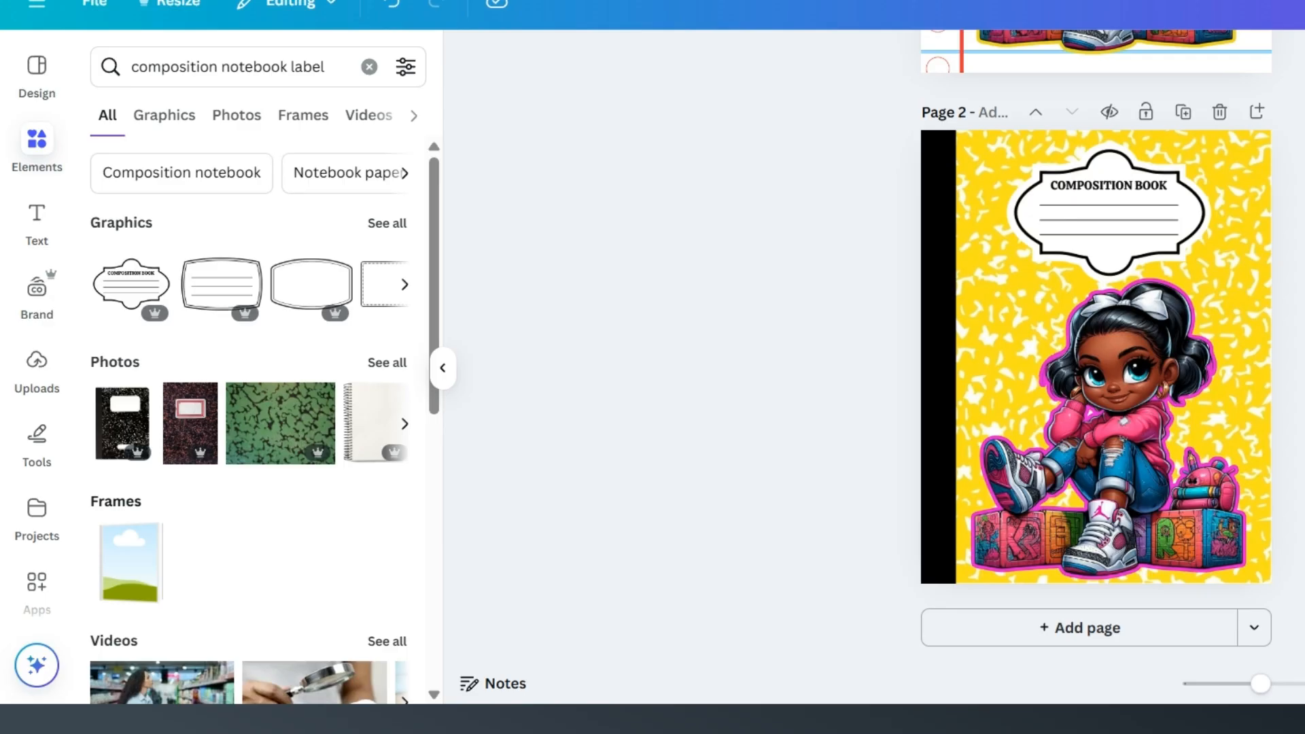
Step: Search the elements for "backpack" and list all matching graphics
{"action": "left_click", "coordinate": [369, 66]}
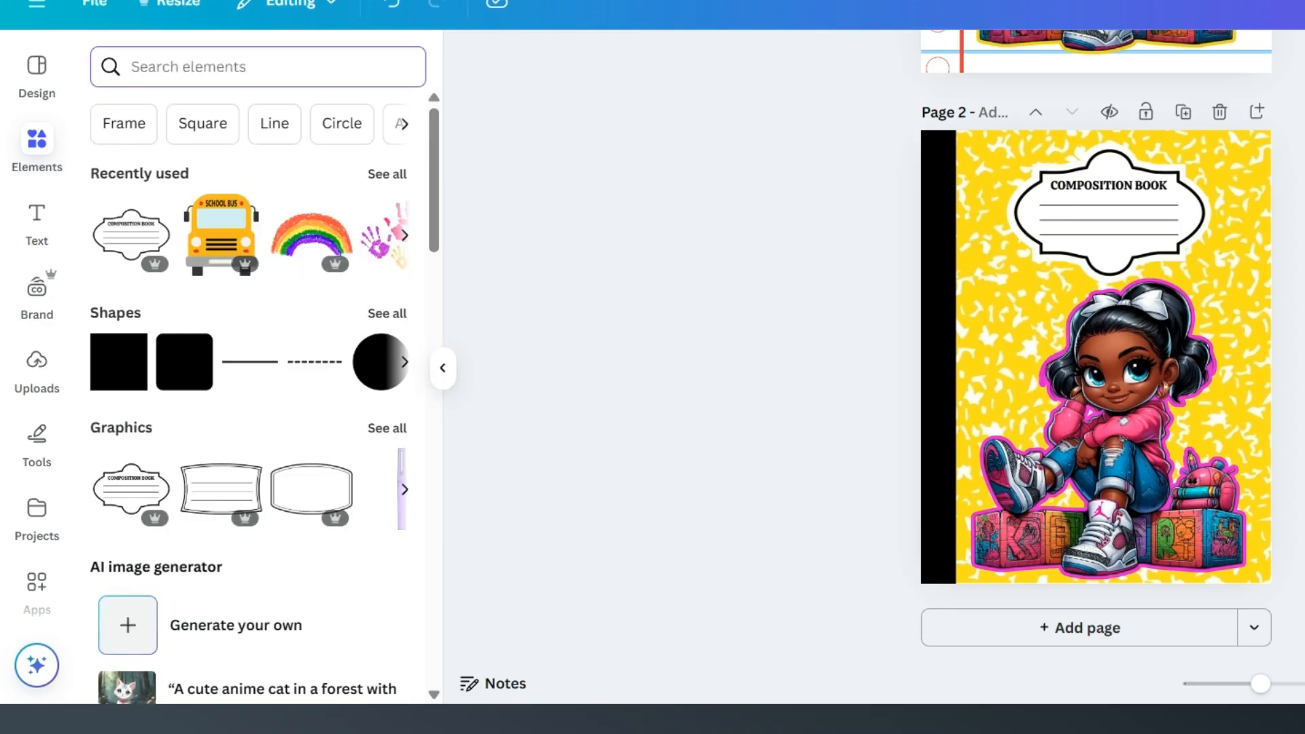
{"action": "type", "text": "back"}
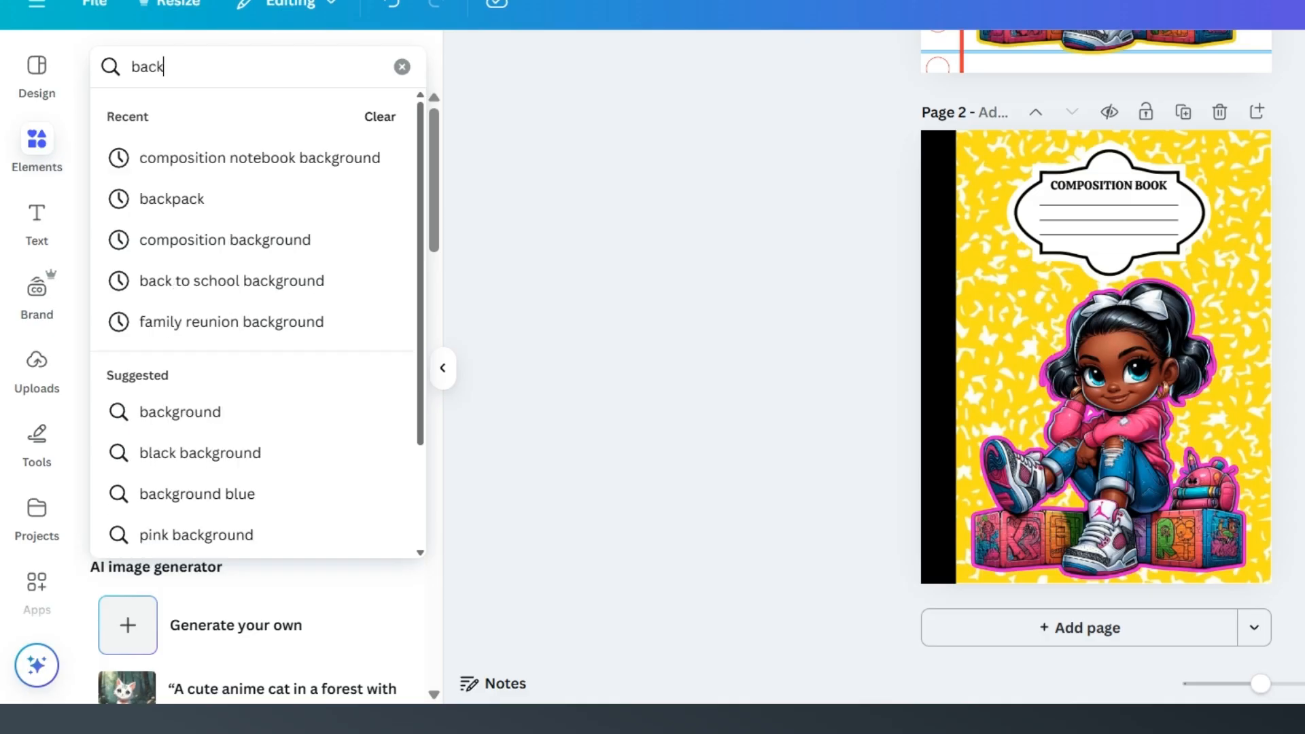
{"action": "left_click", "coordinate": [198, 199]}
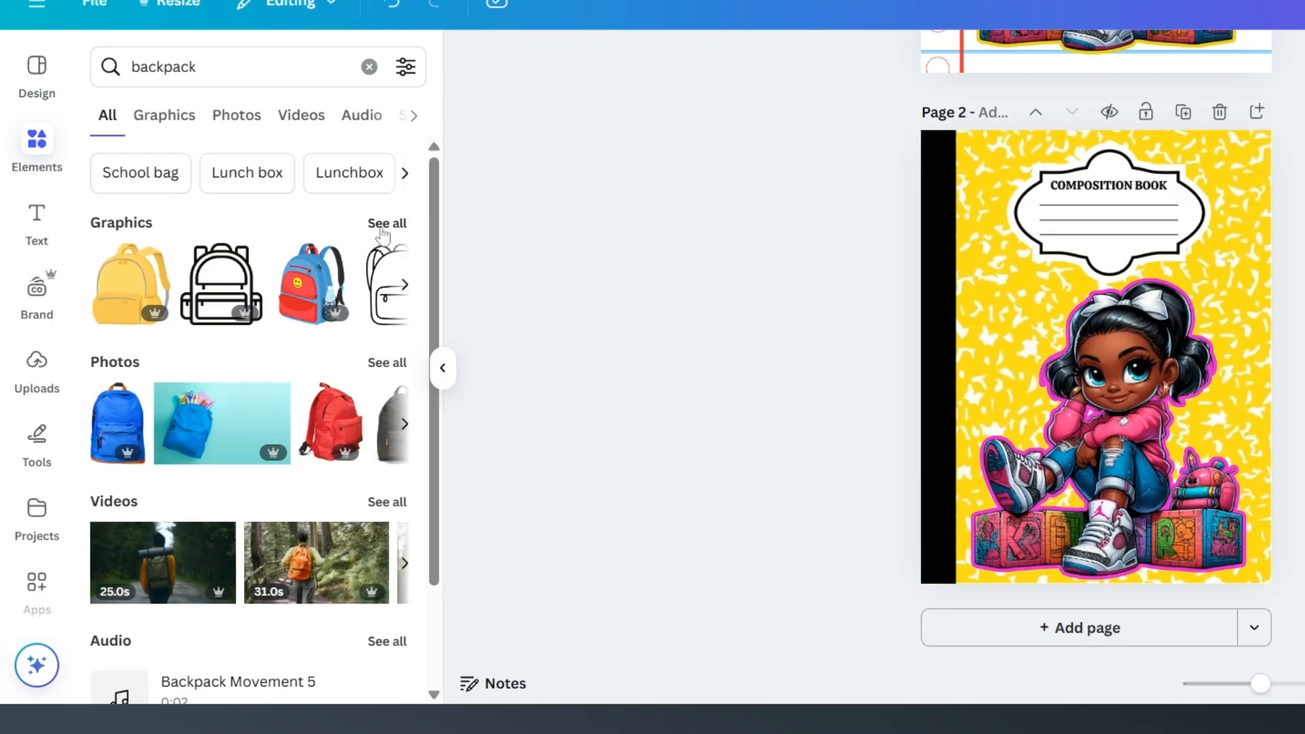
{"action": "left_click", "coordinate": [384, 225]}
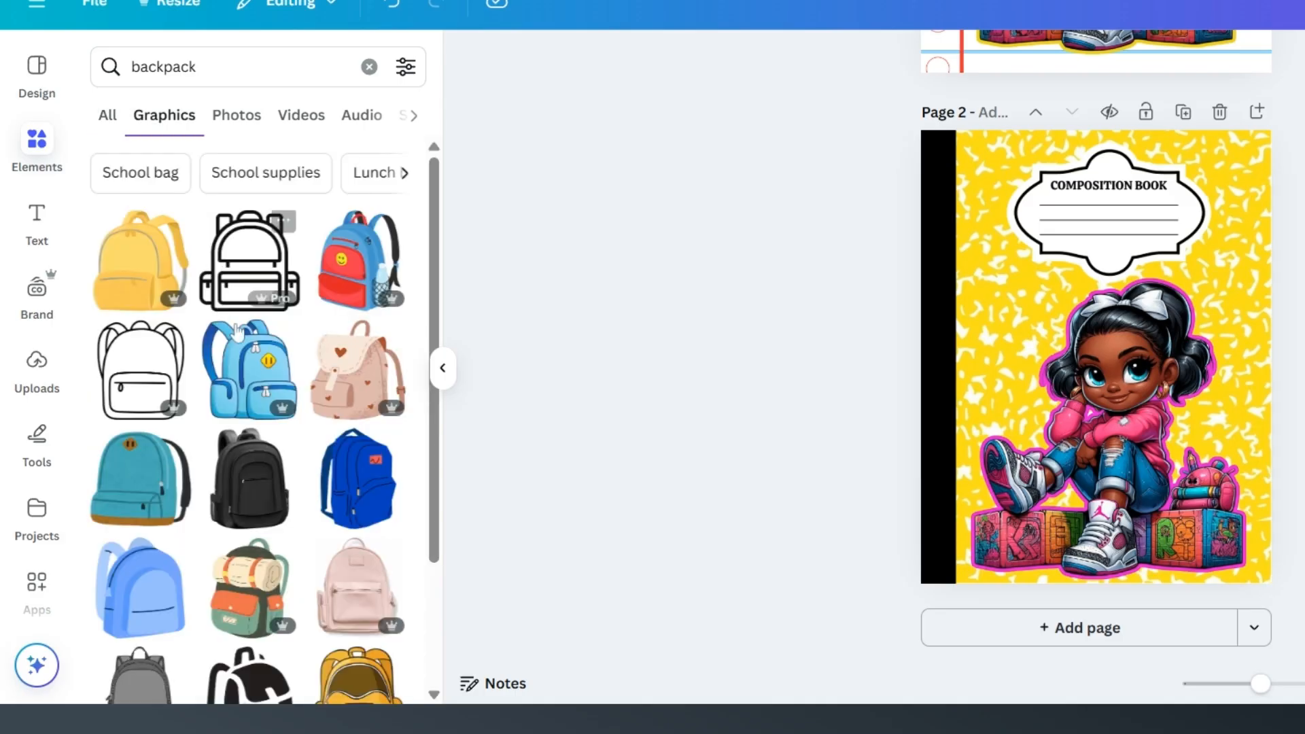
Step: Add the pink backpack with cat ears to page 2 and shrink it to a small accent beside the girl's head, next to the spine
{"action": "scroll", "coordinate": [251, 360], "scroll_direction": "down", "scroll_amount": 3}
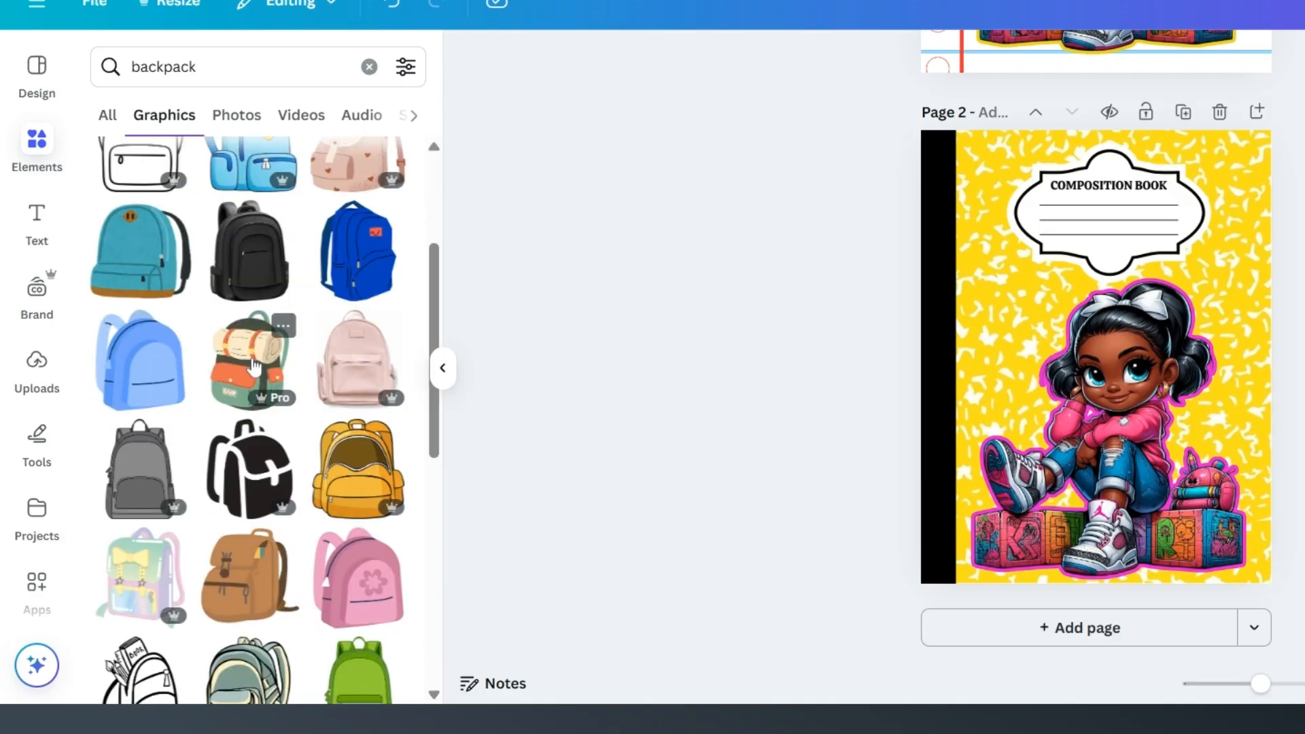
{"action": "scroll", "coordinate": [251, 367], "scroll_direction": "down", "scroll_amount": 2}
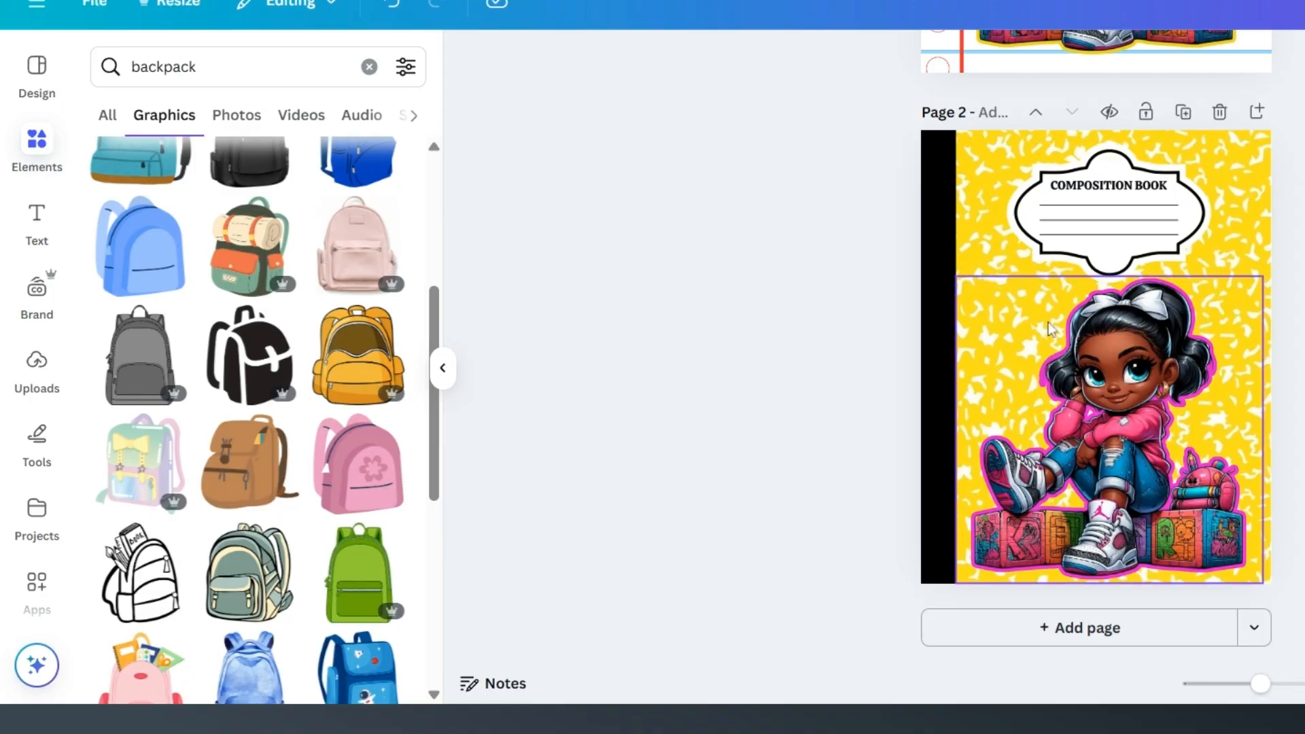
{"action": "scroll", "coordinate": [305, 428], "scroll_direction": "down", "scroll_amount": 3}
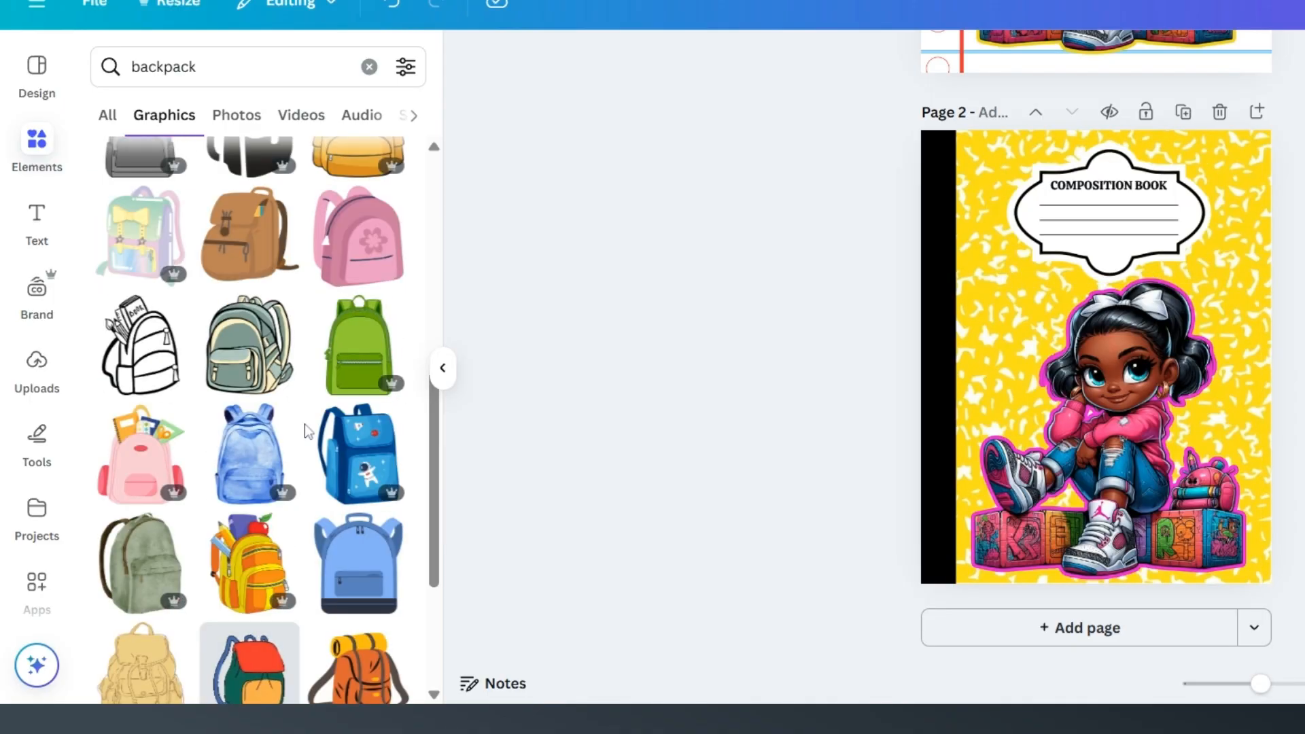
{"action": "scroll", "coordinate": [304, 430], "scroll_direction": "down", "scroll_amount": 4}
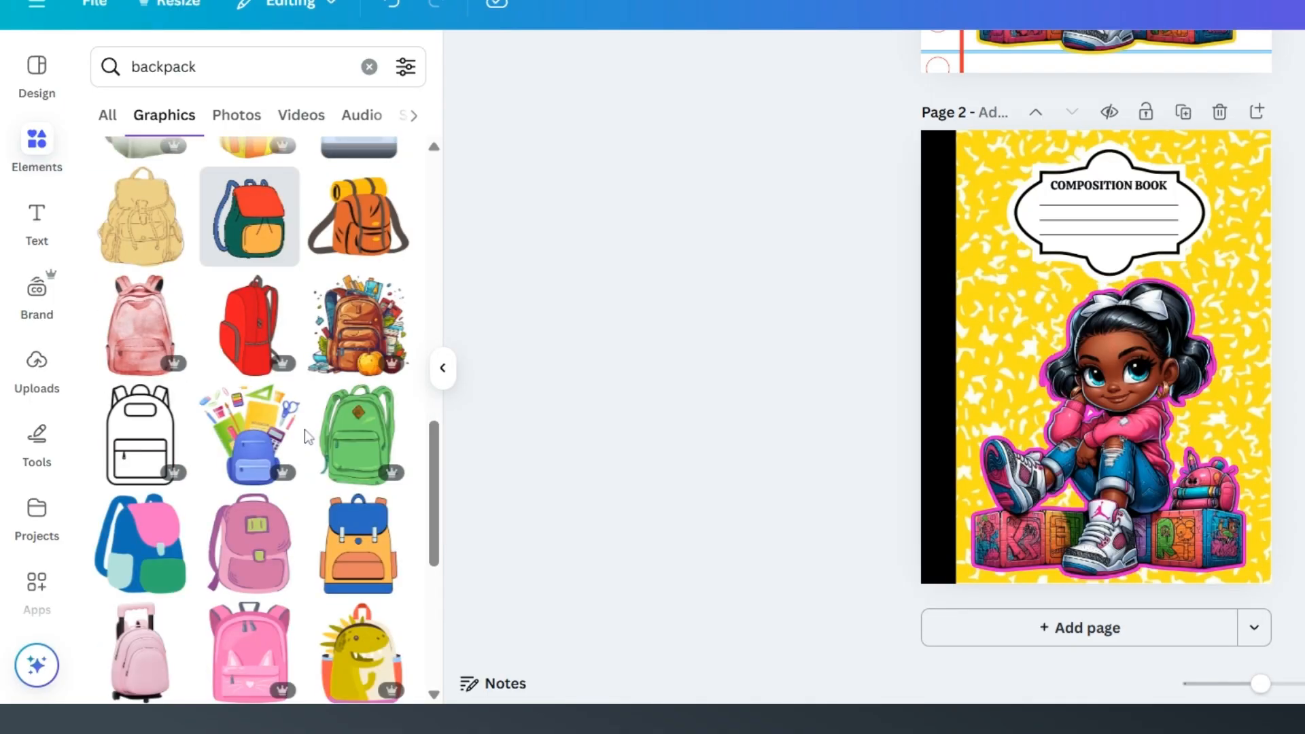
{"action": "scroll", "coordinate": [305, 429], "scroll_direction": "down", "scroll_amount": 2}
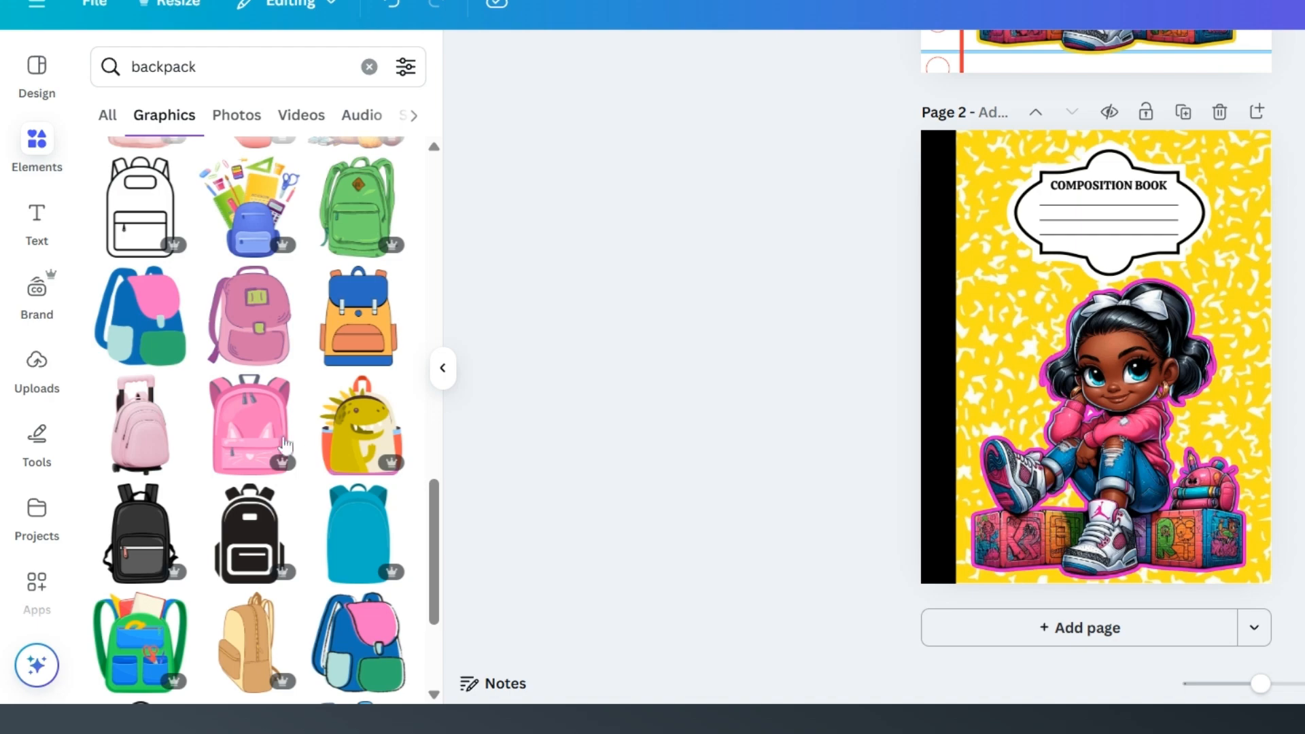
{"action": "left_click", "coordinate": [253, 436]}
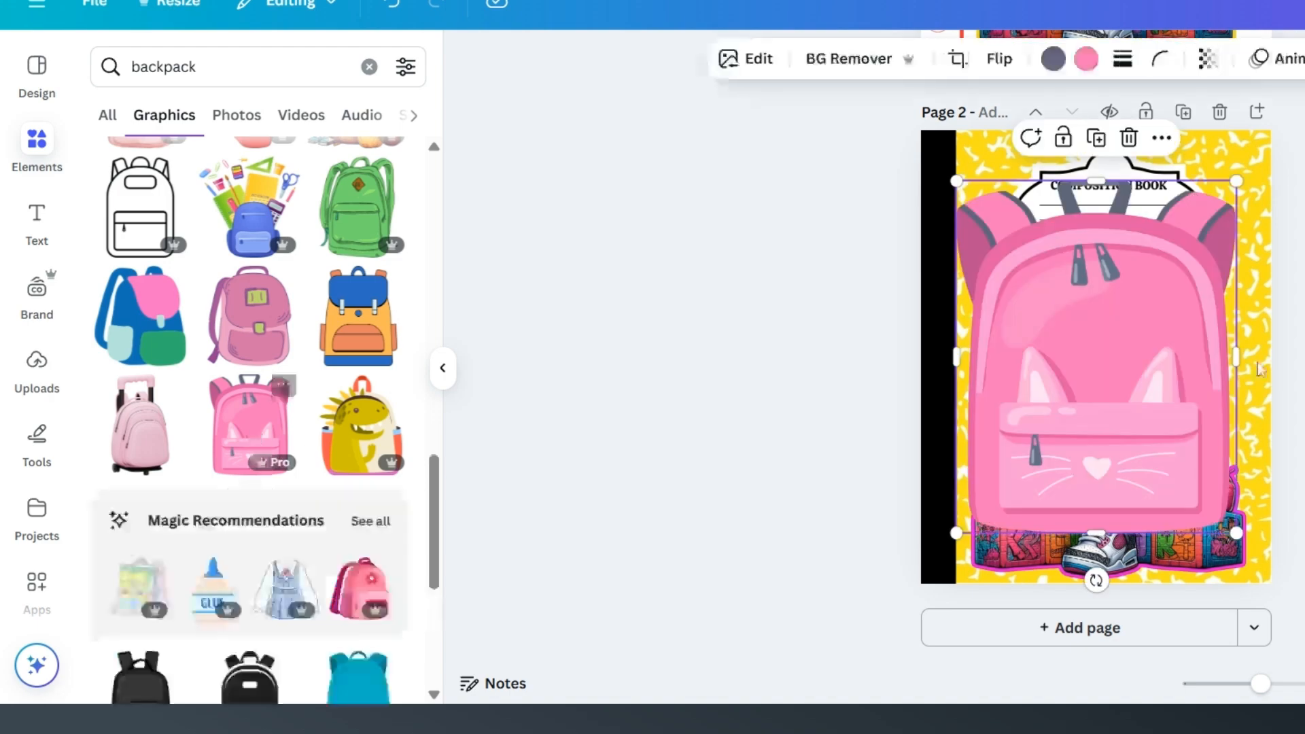
{"action": "left_click_drag", "start_coordinate": [1216, 515], "coordinate": [986, 301]}
Step: Search the graphics for "pencil" instead
{"action": "scroll", "coordinate": [918, 306], "scroll_direction": "up", "scroll_amount": 2}
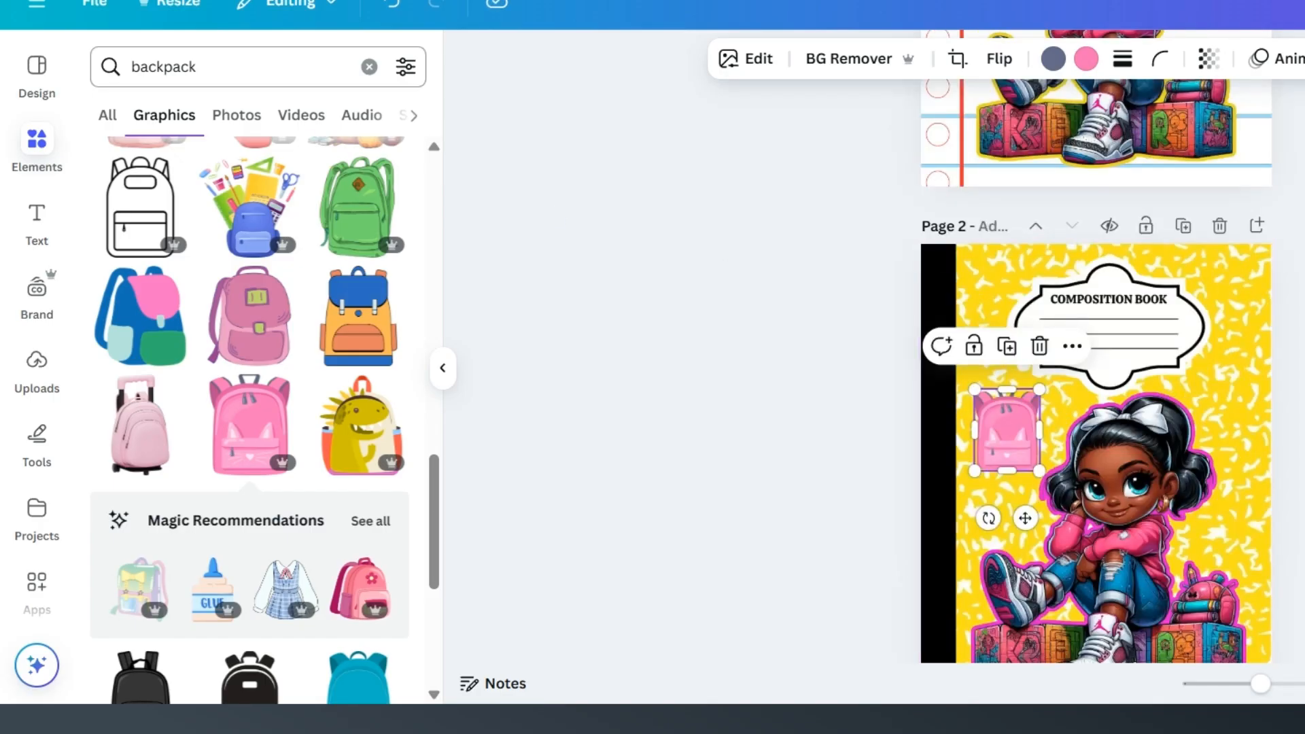
{"action": "left_click_drag", "start_coordinate": [204, 66], "coordinate": [140, 67]}
{"action": "type", "text": "peni"}
{"action": "key", "text": "BackSpace"}
{"action": "type", "text": "cil"}
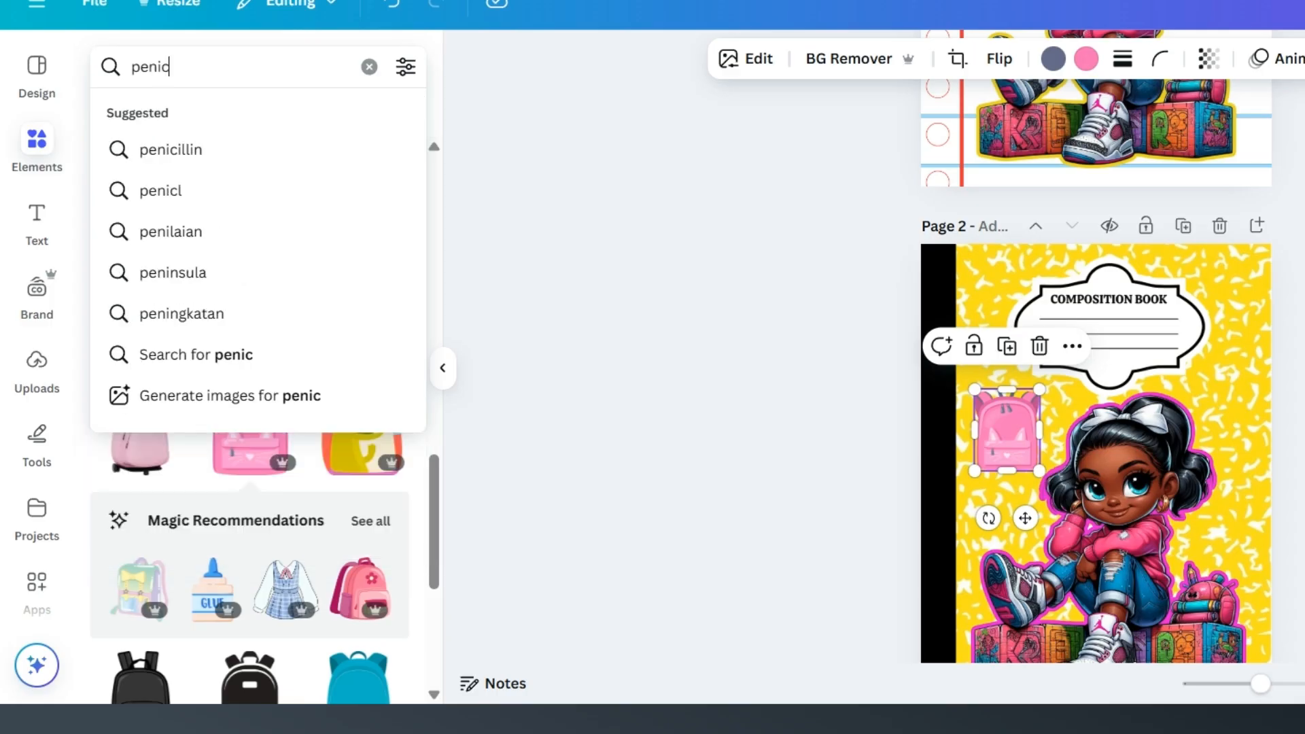
{"action": "key", "text": "Return"}
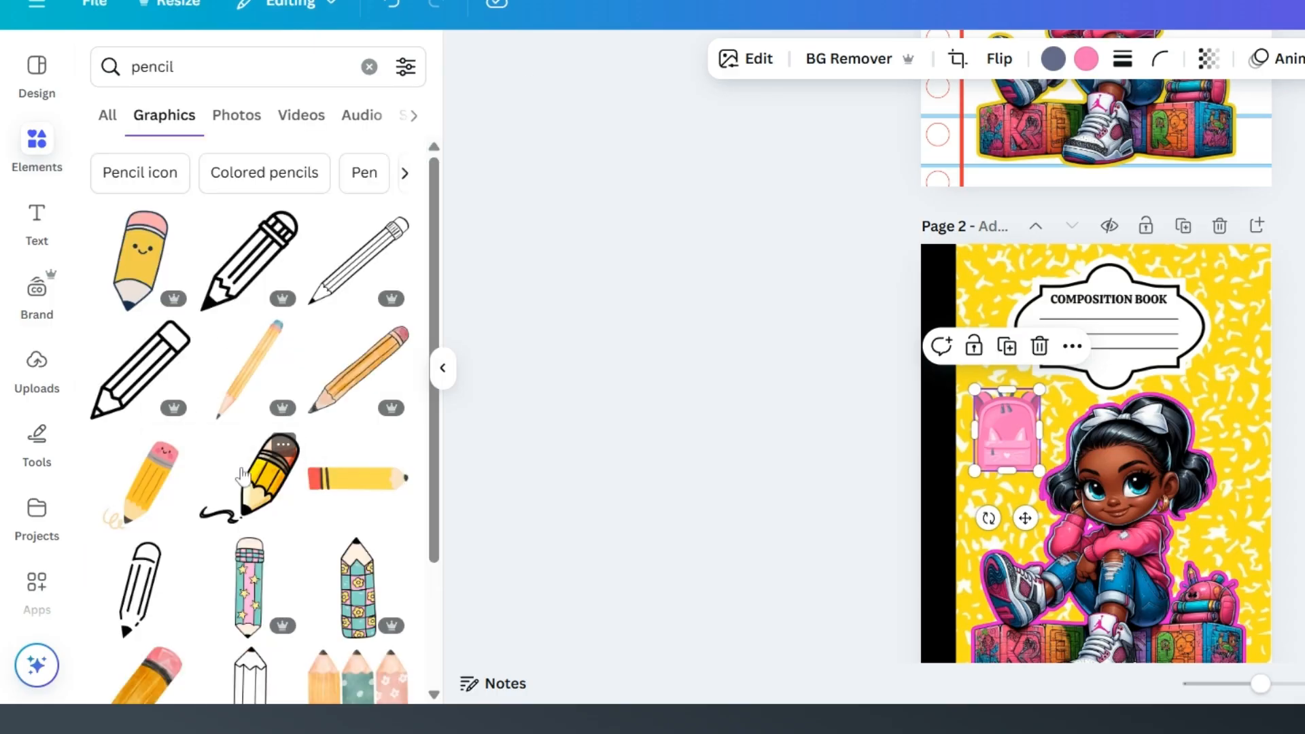
Step: Add the blue pencil with pink eraser to page 2 and shrink it to a small accent between the label and the girl's hair
{"action": "scroll", "coordinate": [151, 343], "scroll_direction": "down", "scroll_amount": 2}
{"action": "scroll", "coordinate": [144, 394], "scroll_direction": "down", "scroll_amount": 4}
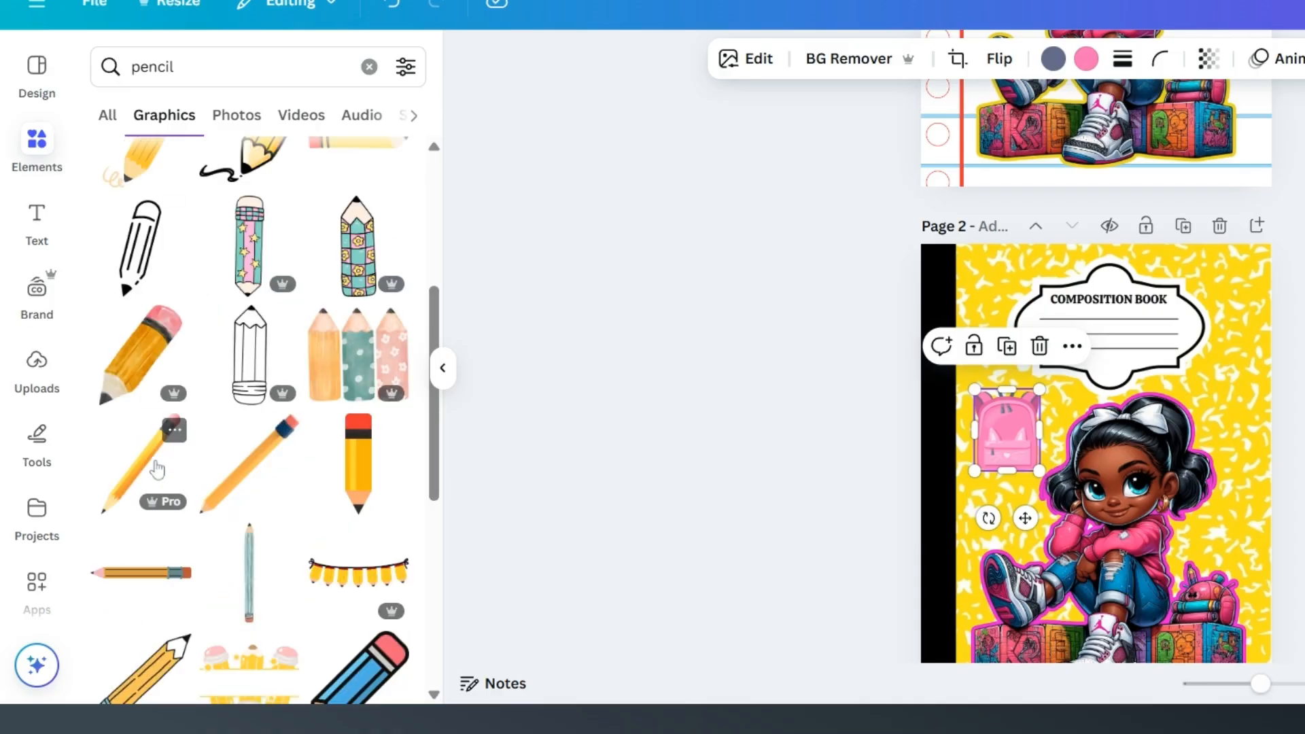
{"action": "scroll", "coordinate": [154, 468], "scroll_direction": "up", "scroll_amount": 2}
{"action": "scroll", "coordinate": [157, 469], "scroll_direction": "up", "scroll_amount": 4}
{"action": "scroll", "coordinate": [187, 452], "scroll_direction": "down", "scroll_amount": 9}
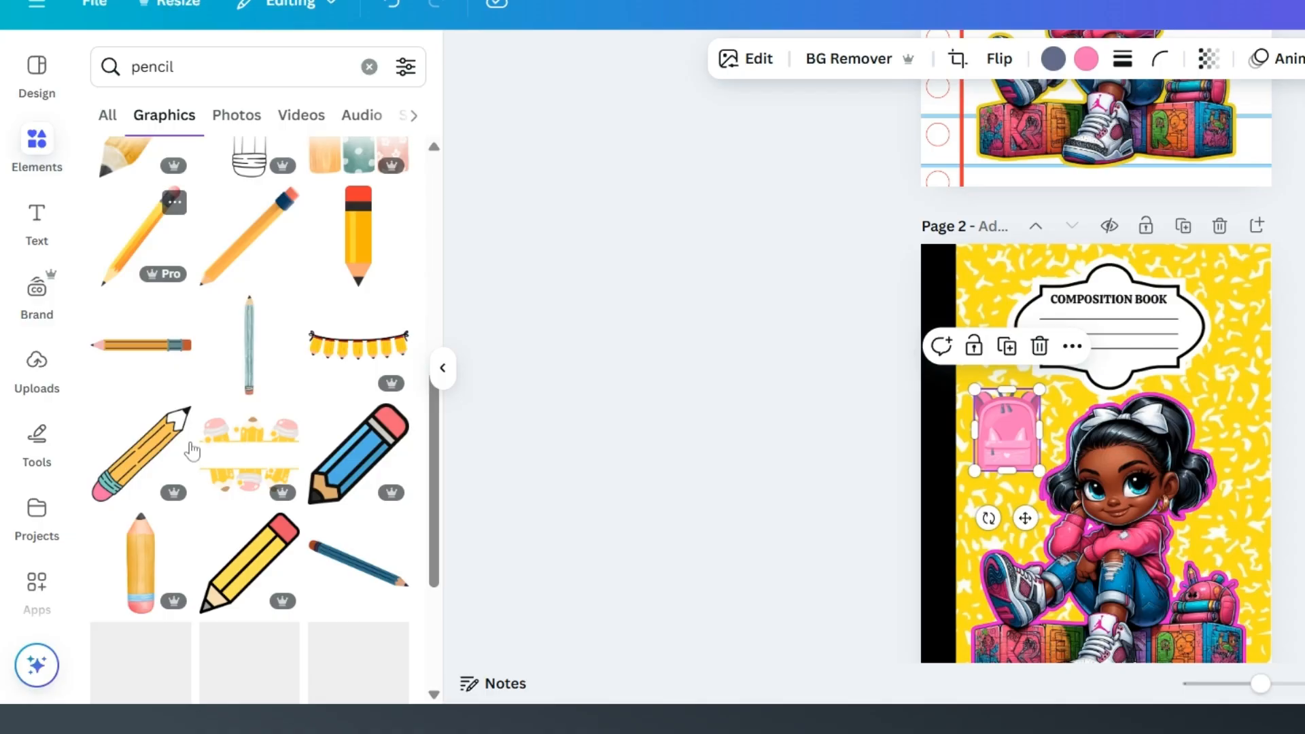
{"action": "left_click", "coordinate": [358, 453]}
{"action": "left_click_drag", "start_coordinate": [1166, 539], "coordinate": [1104, 479]}
{"action": "mouse_move", "coordinate": [1061, 433]}
{"action": "left_mouse_down"}
{"action": "mouse_move", "coordinate": [1247, 389]}
{"action": "mouse_move", "coordinate": [1231, 388]}
{"action": "mouse_move", "coordinate": [1232, 524]}
{"action": "mouse_move", "coordinate": [1230, 389]}
{"action": "left_mouse_up"}
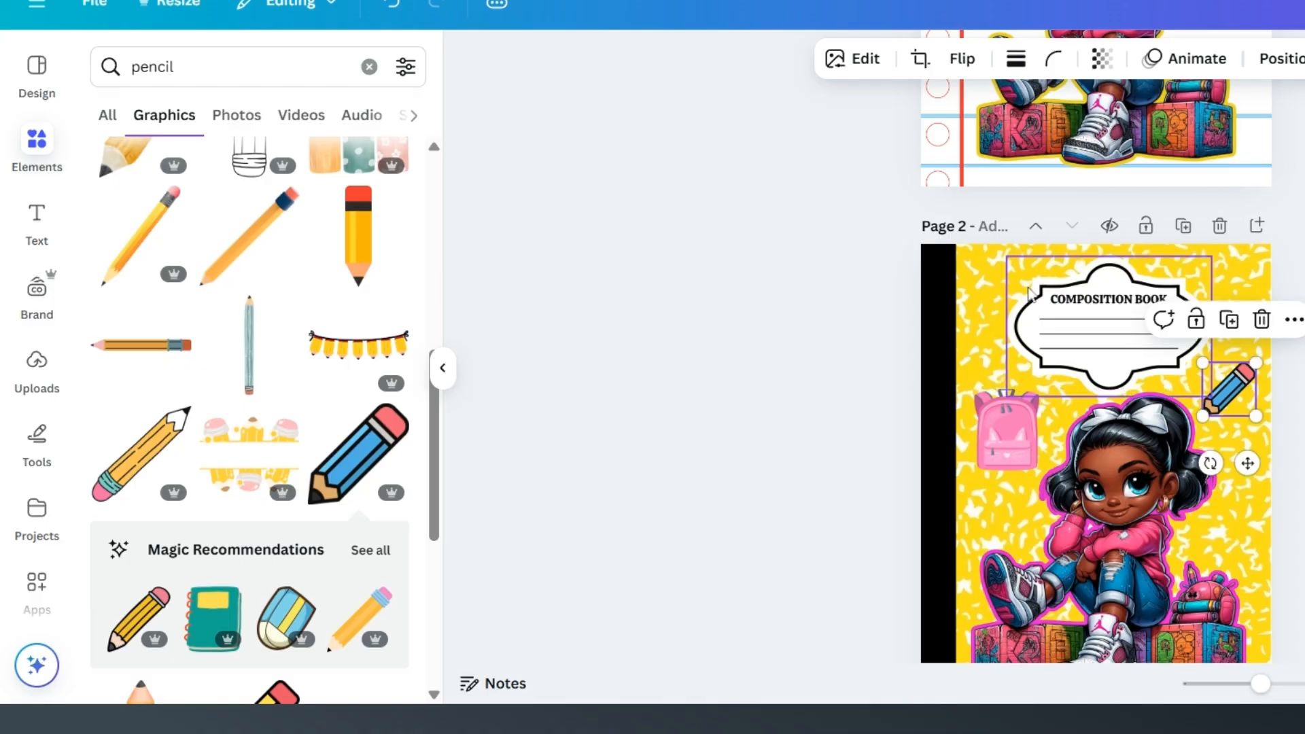
Step: Search the graphics for "butterfly" and browse the matches
{"action": "left_click", "coordinate": [194, 80]}
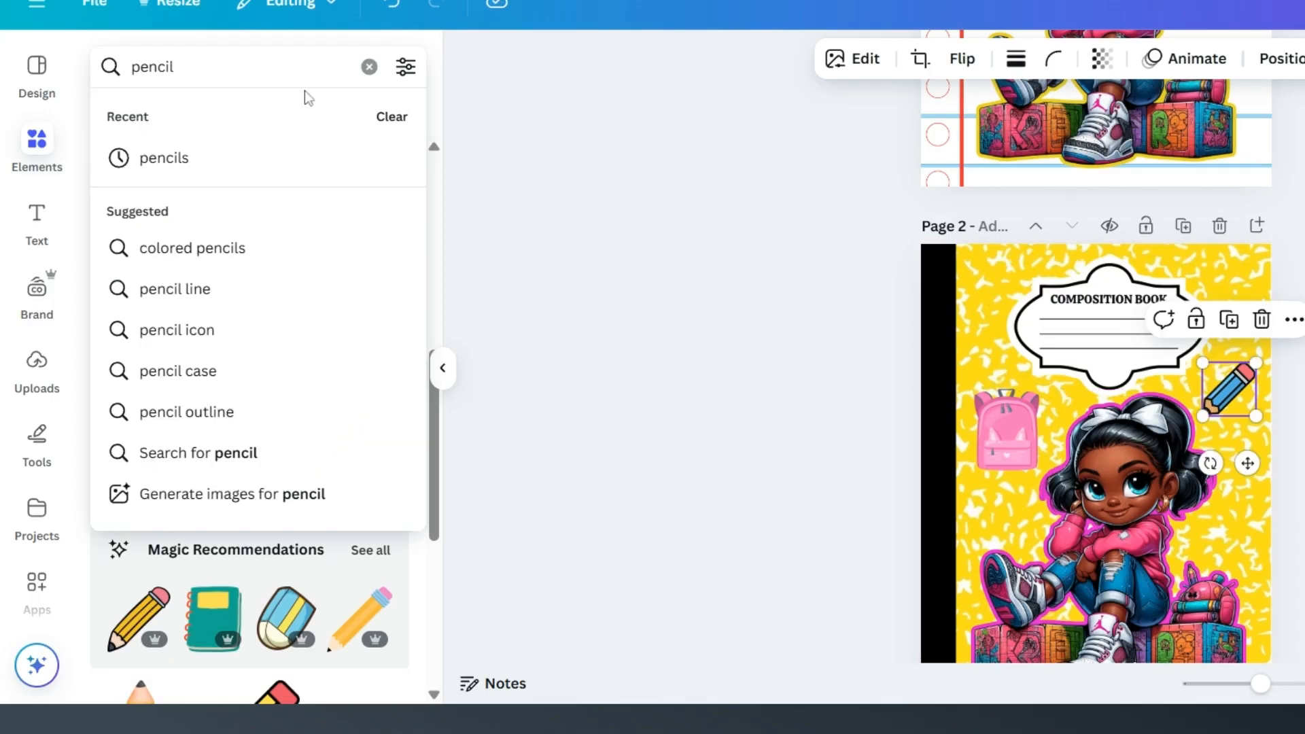
{"action": "double_click", "coordinate": [170, 68]}
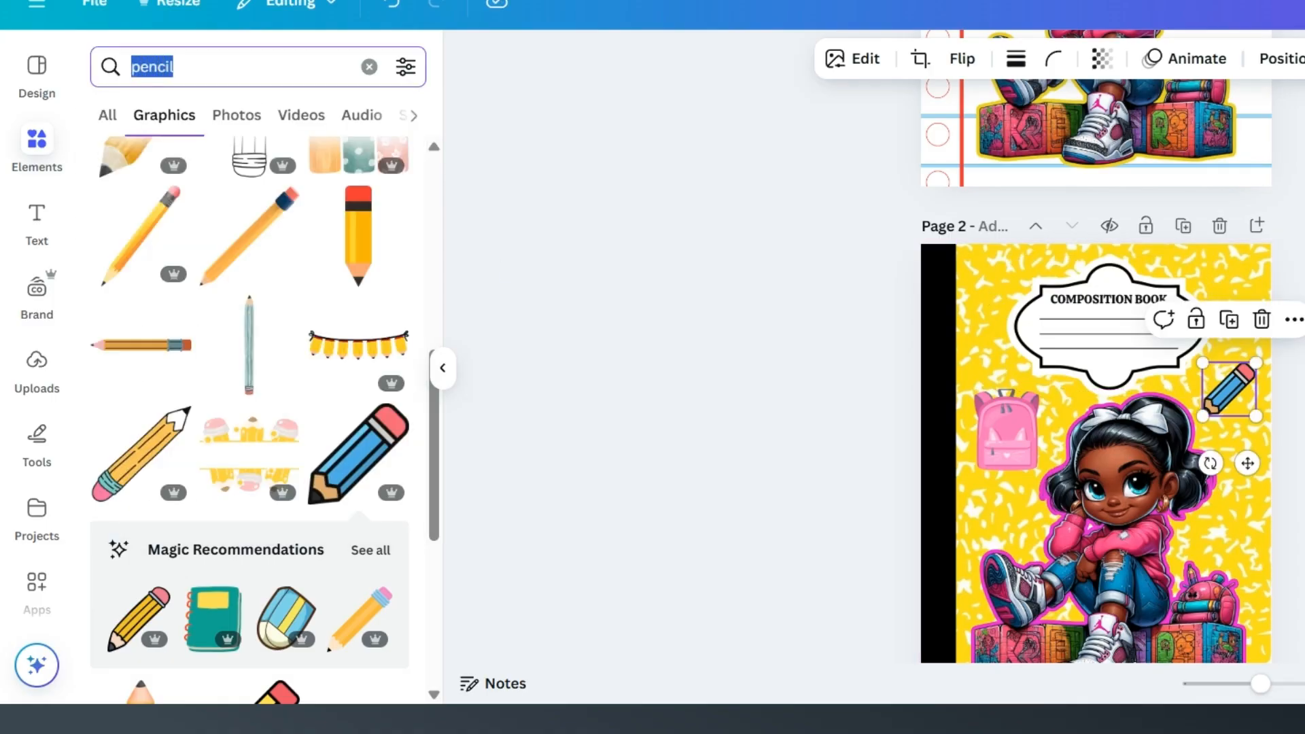
{"action": "type", "text": "butterfly"}
{"action": "key", "text": "Return"}
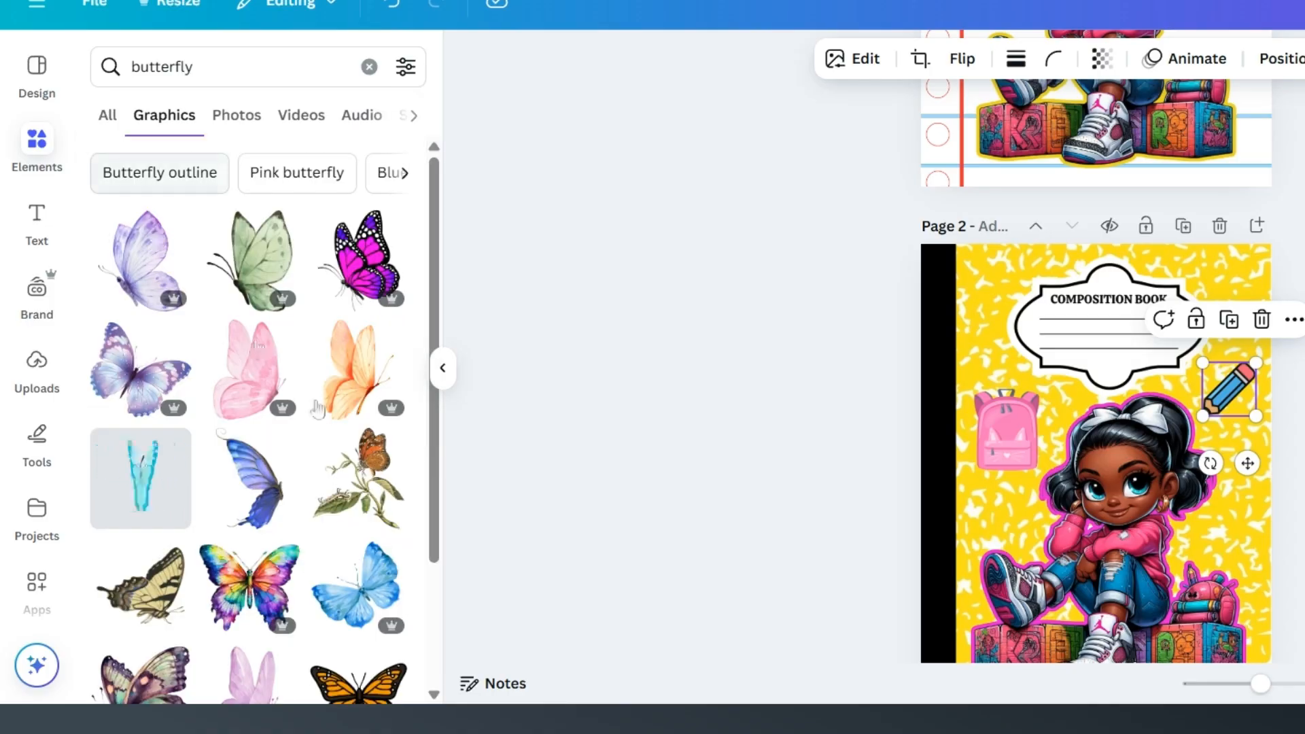
{"action": "scroll", "coordinate": [257, 349], "scroll_direction": "down", "scroll_amount": 3}
{"action": "scroll", "coordinate": [311, 411], "scroll_direction": "up", "scroll_amount": 3}
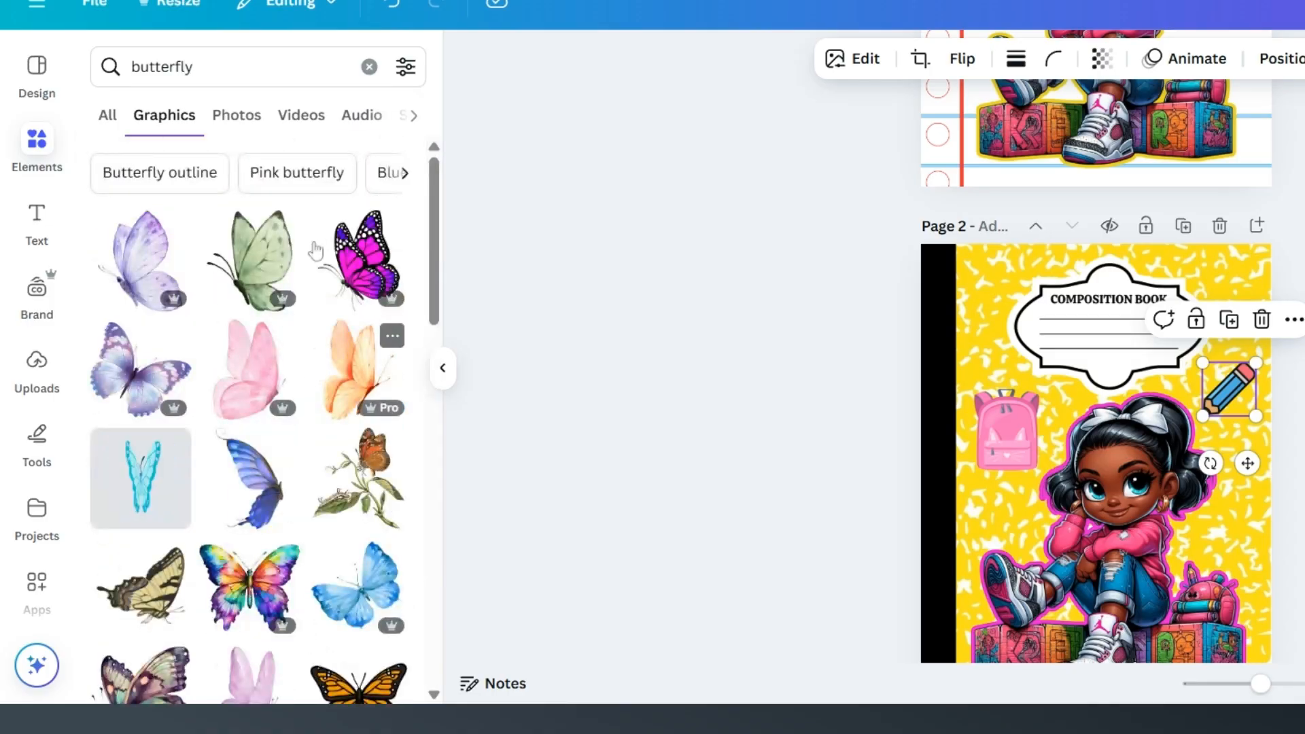
Step: Discard a trial orange butterfly, then add the pink-and-purple one to page 2 and shrink it near the label
{"action": "left_click", "coordinate": [355, 367]}
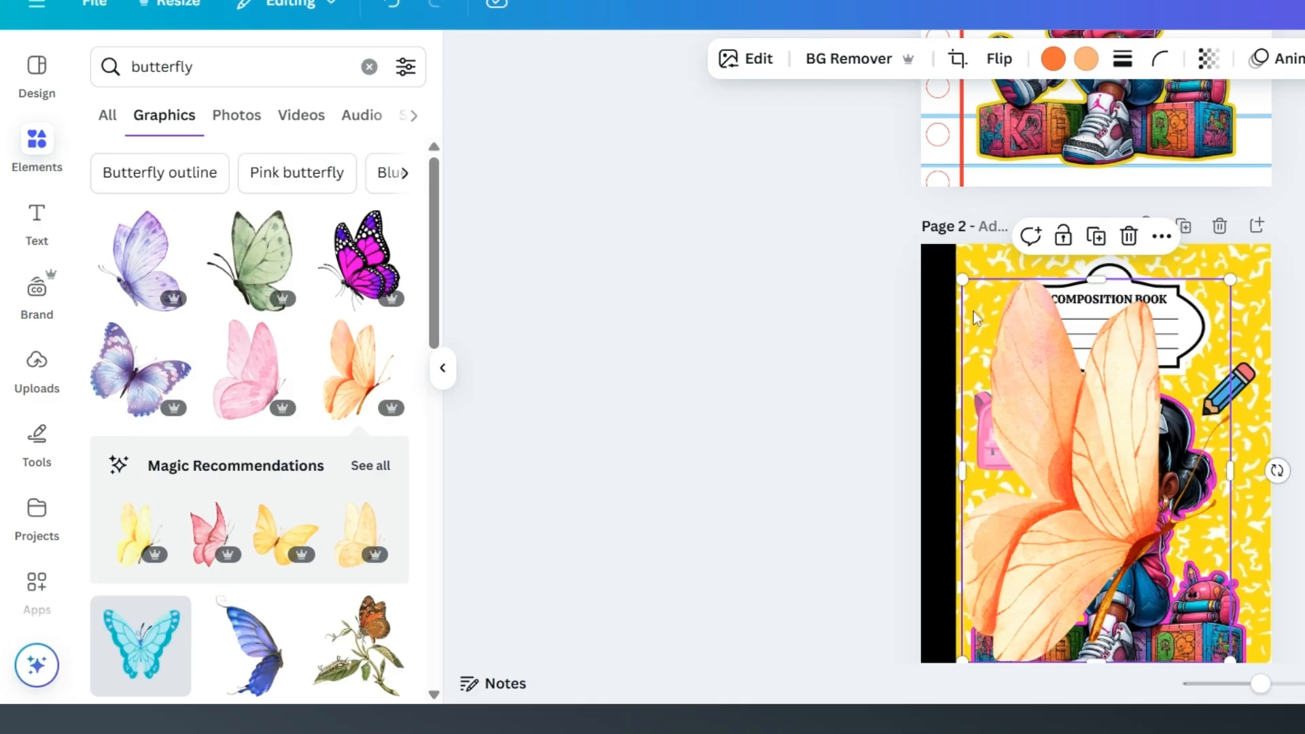
{"action": "key", "text": "Delete"}
{"action": "left_click", "coordinate": [358, 258]}
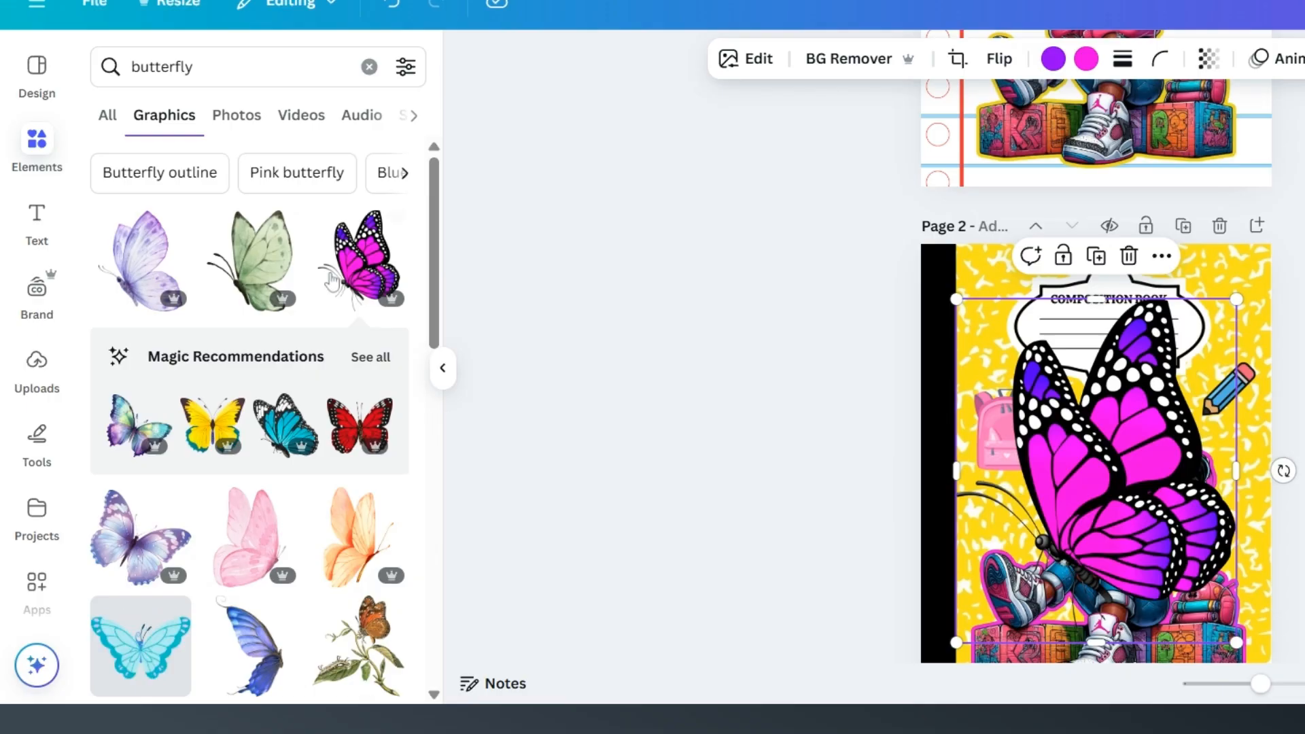
{"action": "left_click_drag", "start_coordinate": [1064, 459], "coordinate": [1053, 406]}
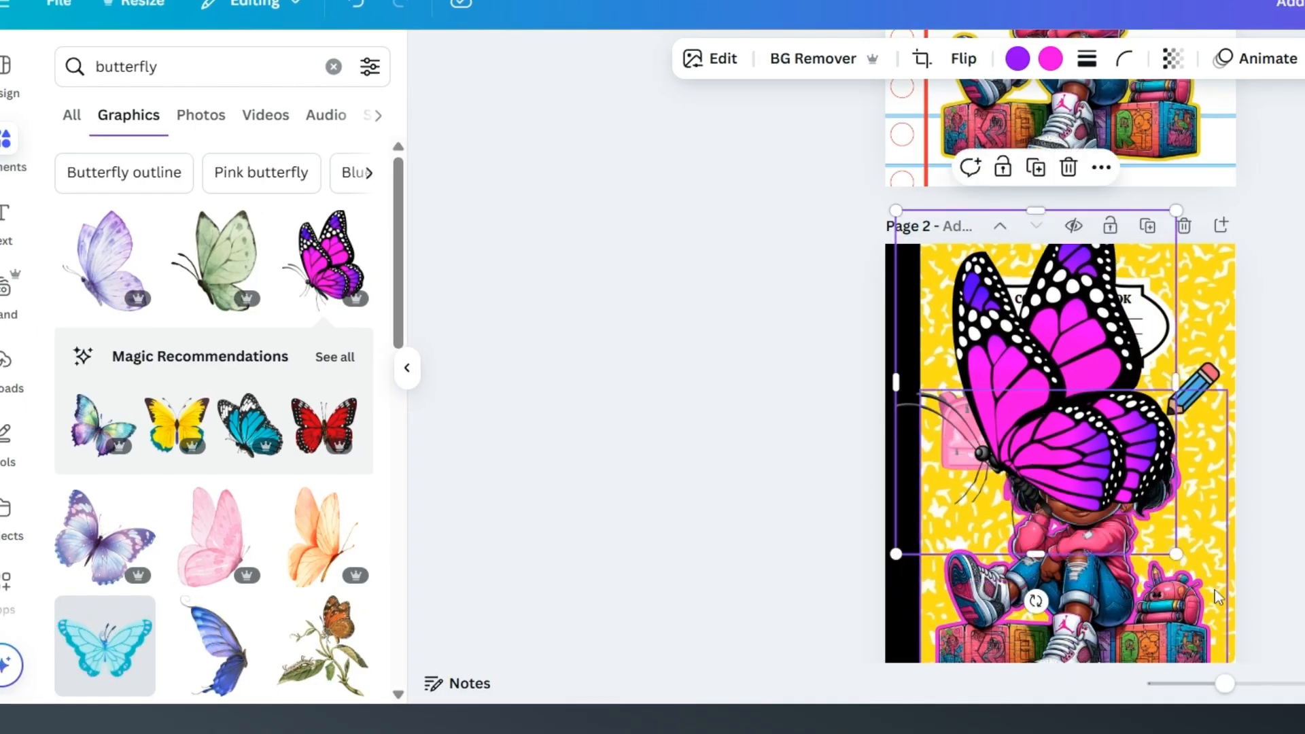
{"action": "left_click_drag", "start_coordinate": [1177, 554], "coordinate": [1017, 385]}
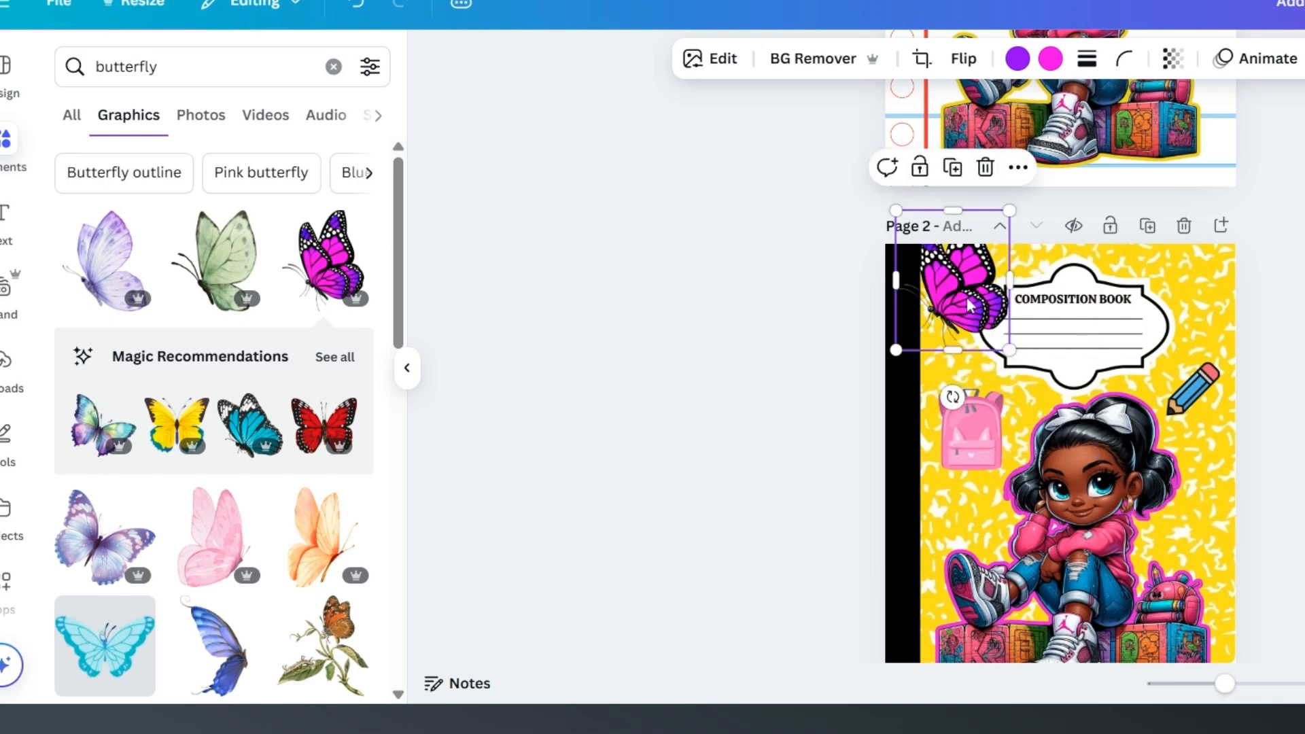
Step: Flip the butterfly horizontally, fit it smaller between the spine and the label, and nudge the pencil toward the page edge
{"action": "left_click", "coordinate": [964, 58]}
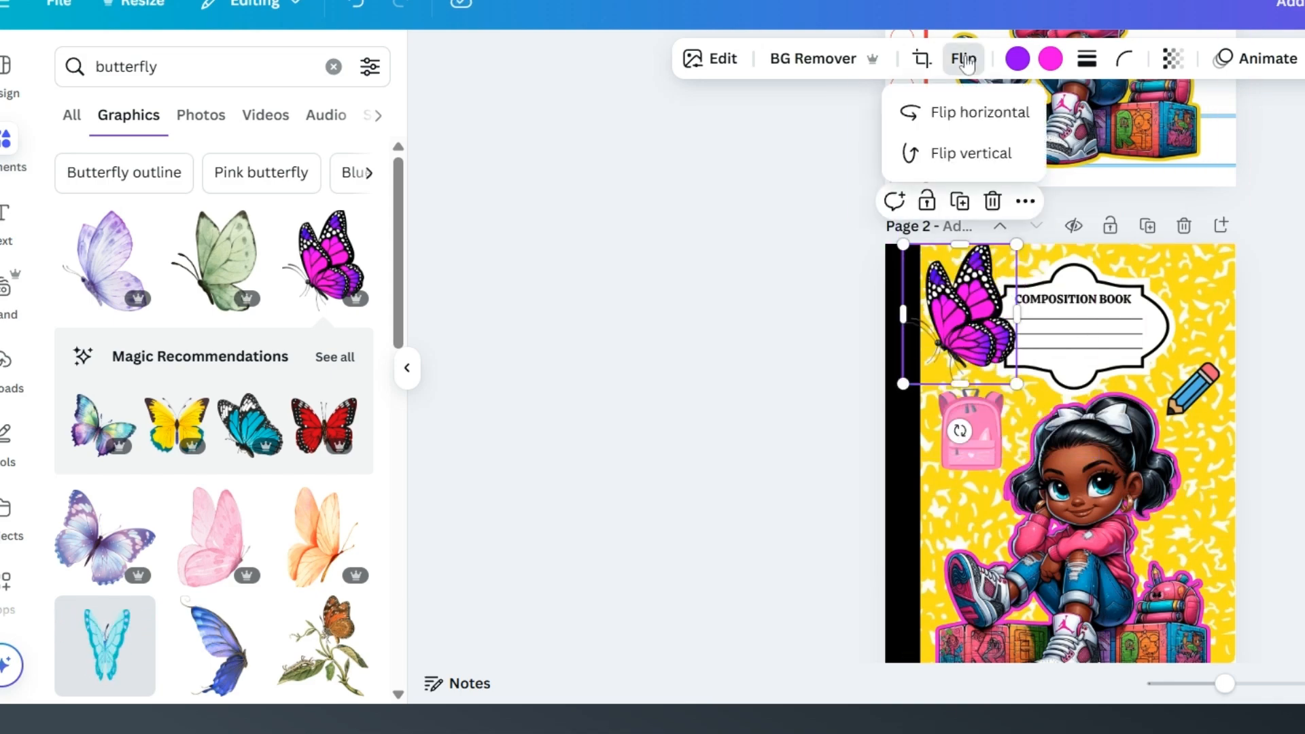
{"action": "left_click", "coordinate": [959, 113]}
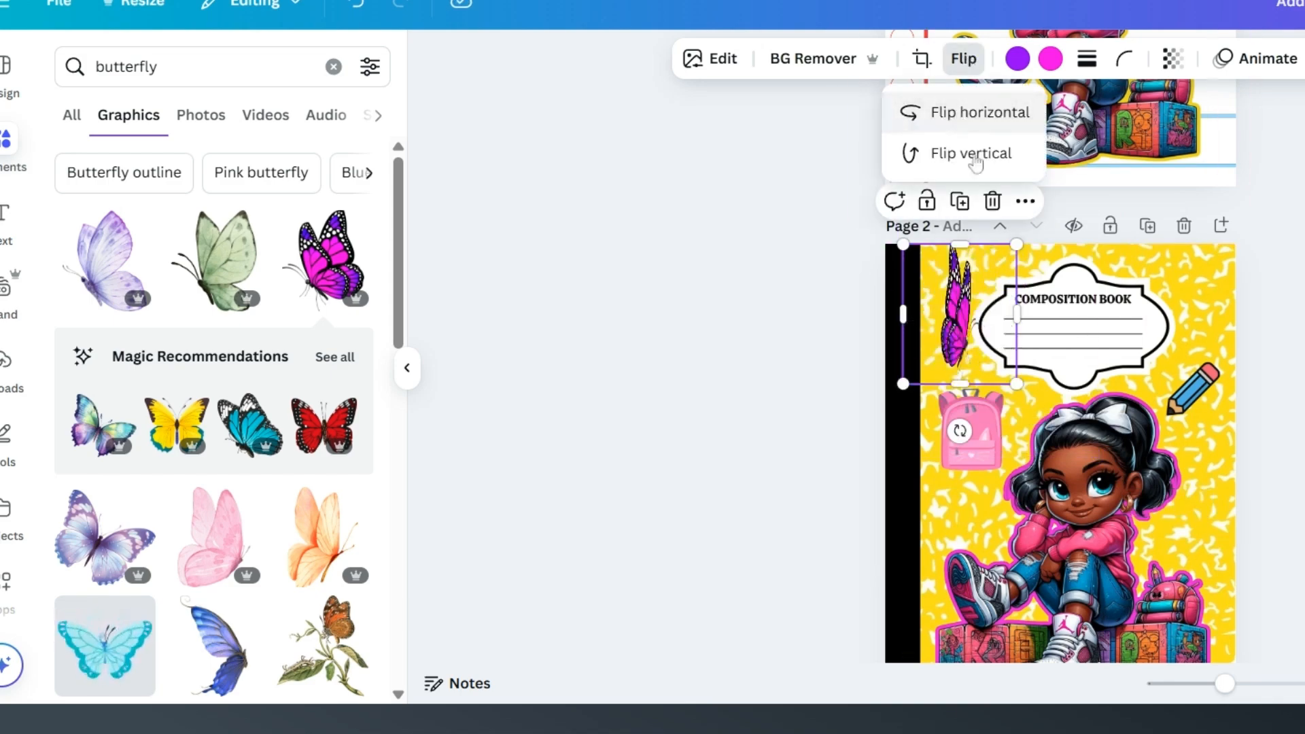
{"action": "left_click_drag", "start_coordinate": [1007, 255], "coordinate": [962, 319]}
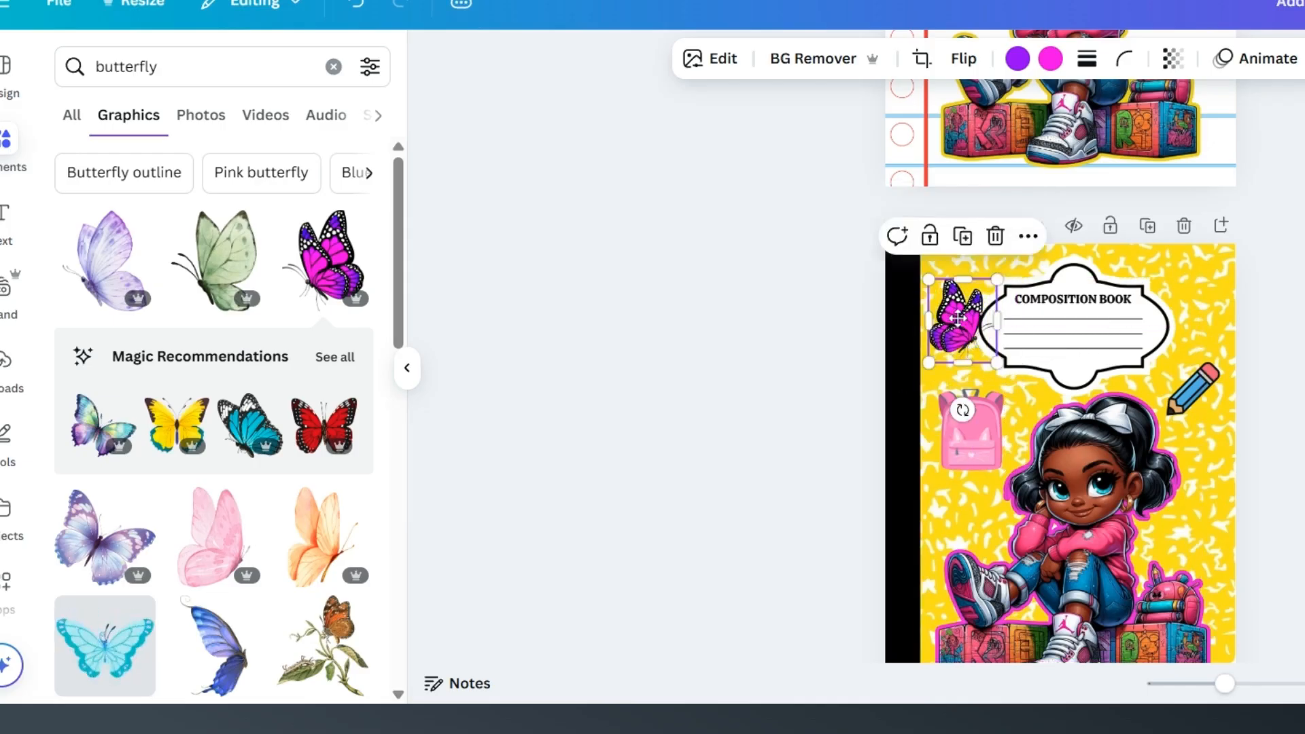
{"action": "left_click", "coordinate": [1201, 392]}
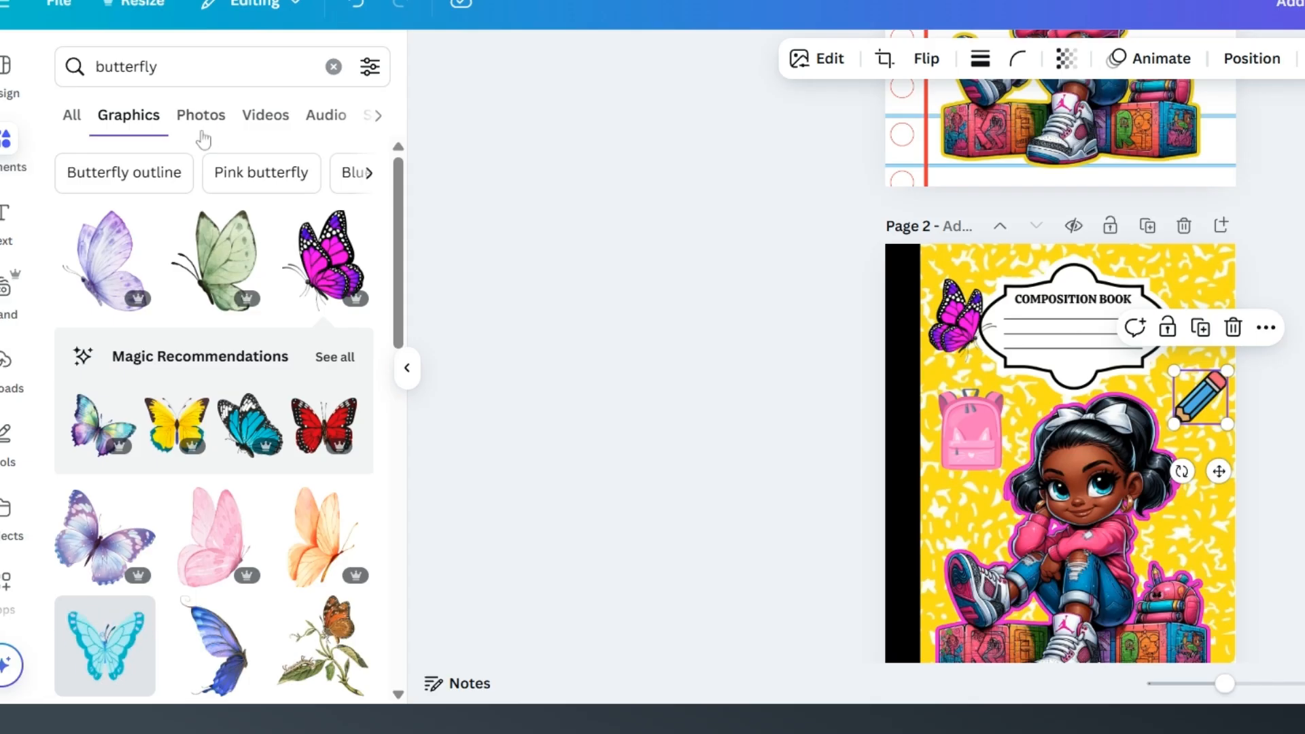
Step: Search the graphics for "lunchbox" and browse the matches
{"action": "left_click", "coordinate": [57, 74]}
{"action": "type", "text": "lunch"}
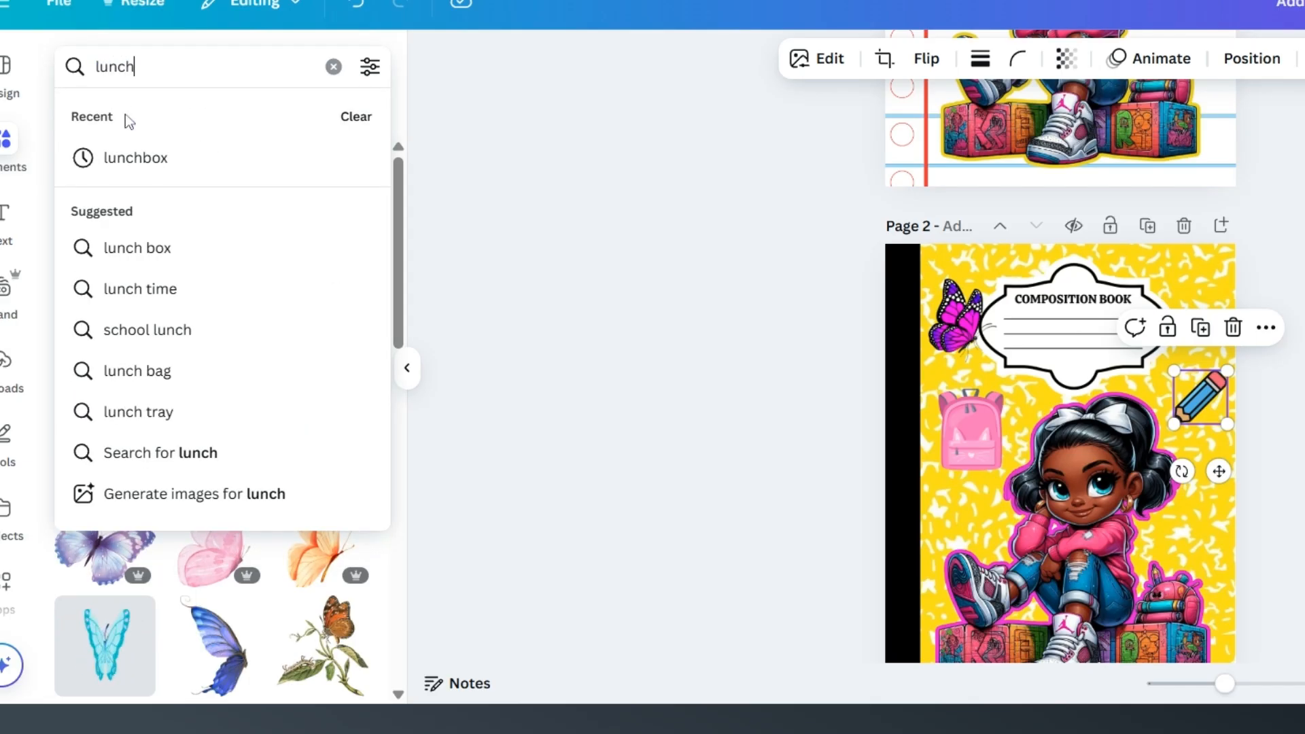
{"action": "left_click", "coordinate": [216, 166]}
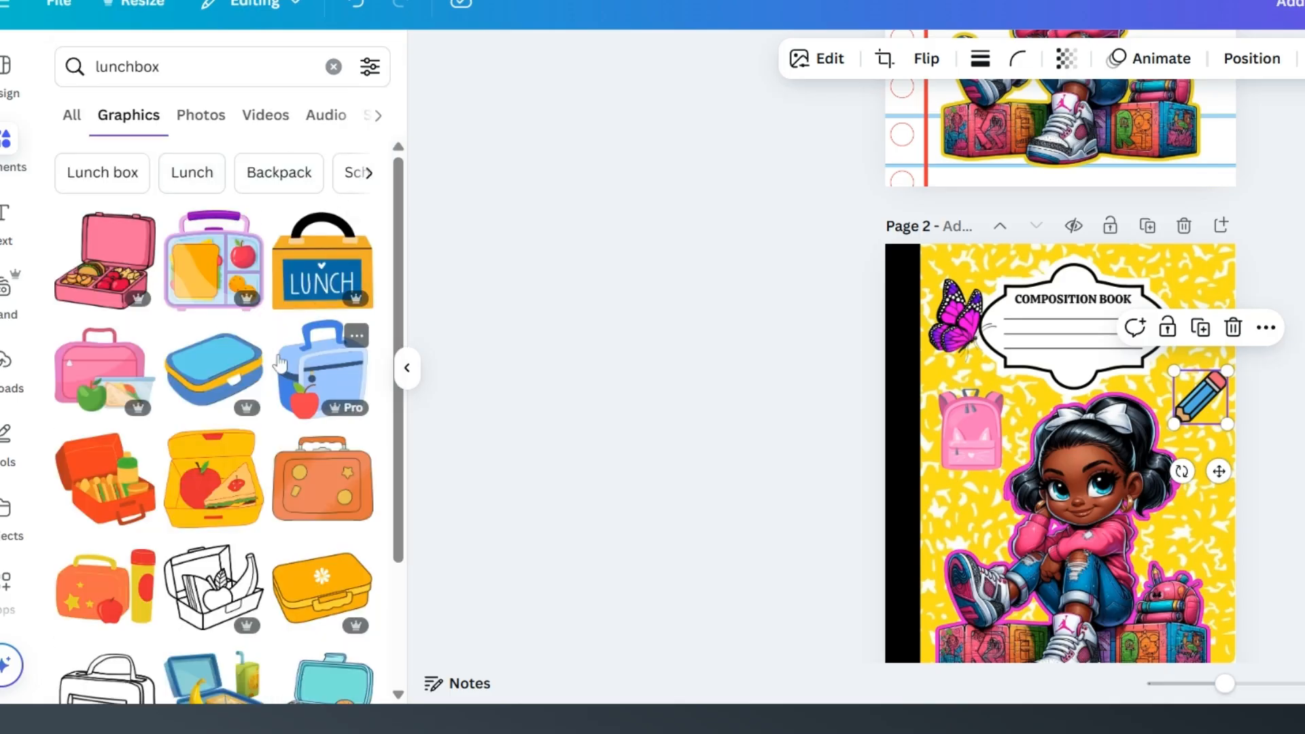
{"action": "scroll", "coordinate": [278, 387], "scroll_direction": "down", "scroll_amount": 6}
{"action": "scroll", "coordinate": [278, 388], "scroll_direction": "up", "scroll_amount": 6}
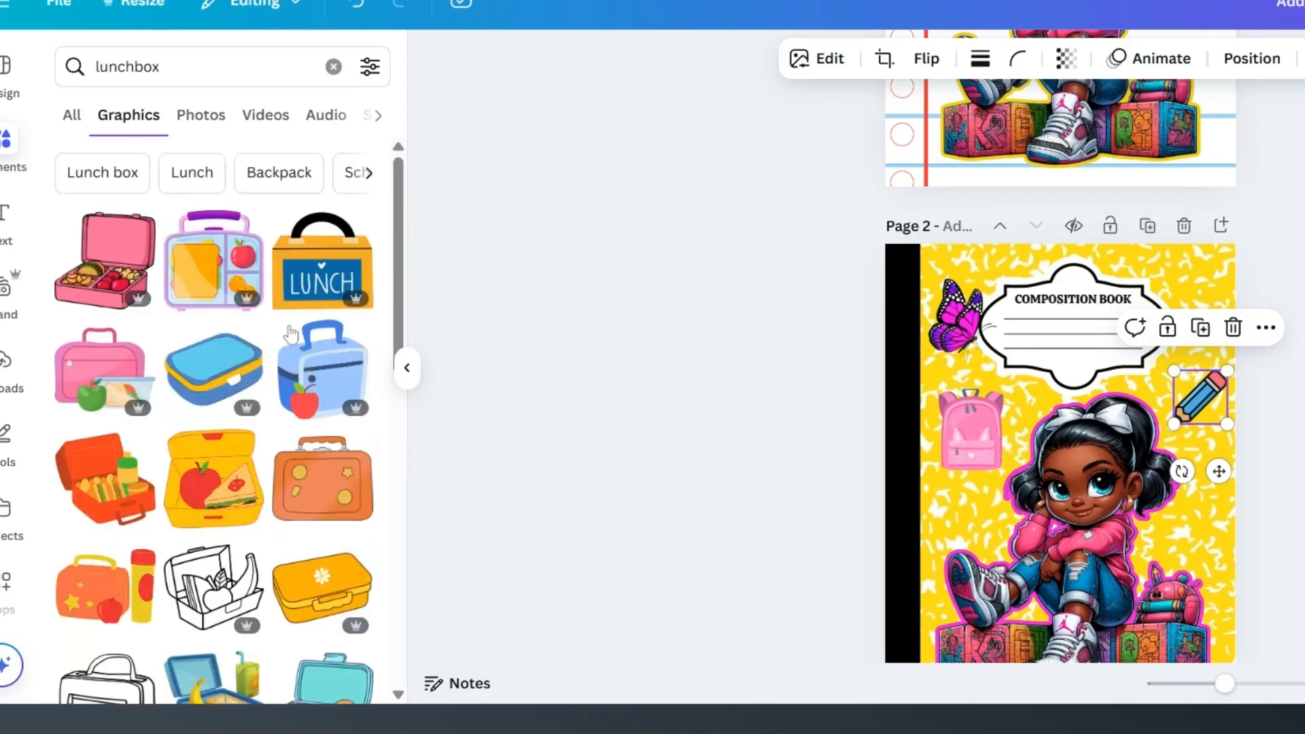
Step: Add the orange and blue "LUNCH" box to page 2 as a small accent above the girl's backpack, near the page edge
{"action": "left_click", "coordinate": [323, 265]}
{"action": "mouse_move", "coordinate": [1130, 535]}
{"action": "left_mouse_down"}
{"action": "mouse_move", "coordinate": [1159, 540]}
{"action": "mouse_move", "coordinate": [1072, 487]}
{"action": "left_mouse_up"}
{"action": "left_click_drag", "start_coordinate": [1011, 432], "coordinate": [1191, 535]}
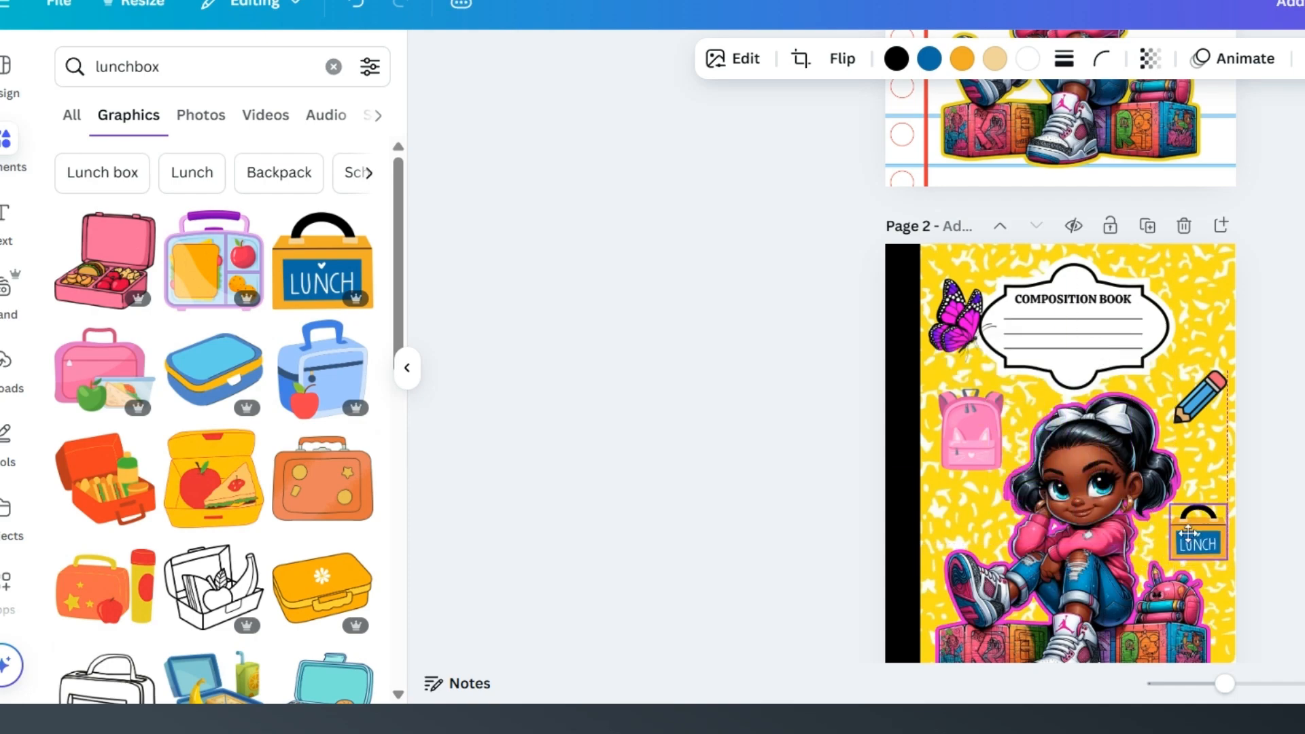
Step: Fine-tune the positions of the pink backpack, pencil and lunchbox on page 2 so they sit evenly around the girl
{"action": "left_click_drag", "start_coordinate": [985, 441], "coordinate": [990, 470]}
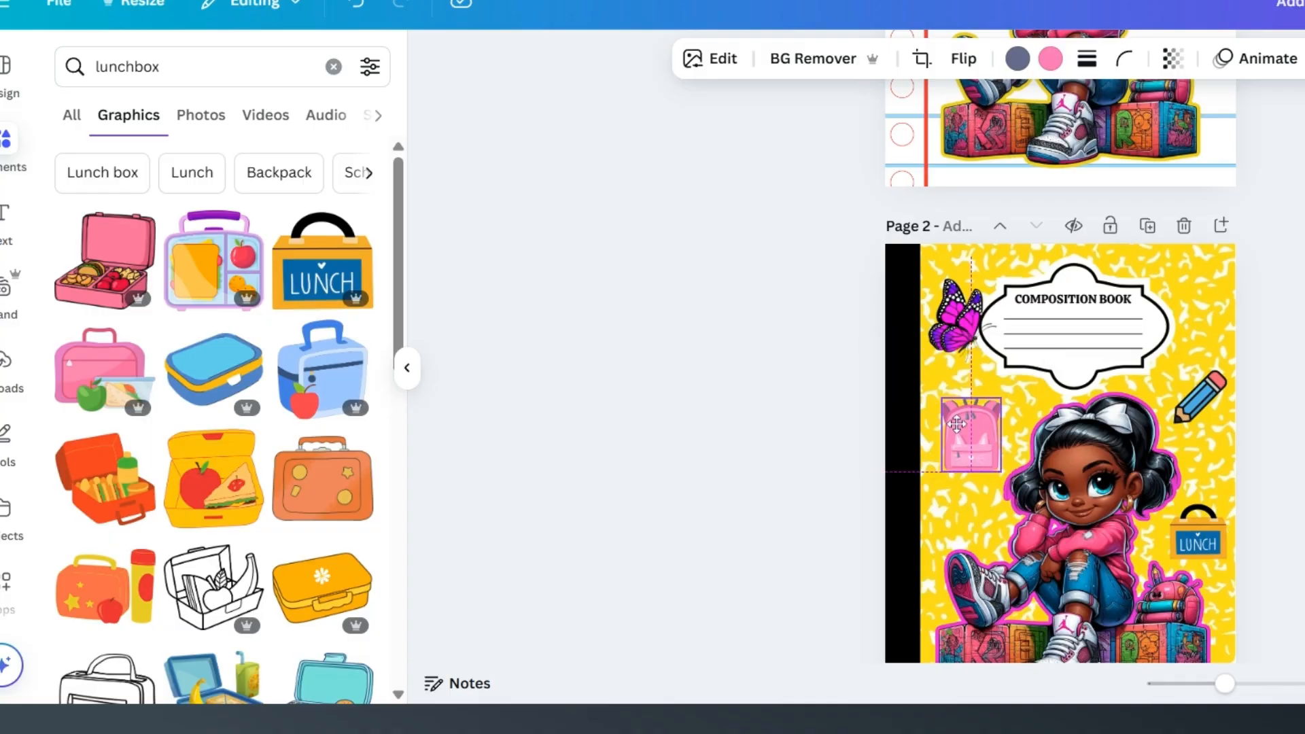
{"action": "left_click_drag", "start_coordinate": [1200, 394], "coordinate": [1197, 389]}
{"action": "left_click", "coordinate": [1193, 527]}
{"action": "left_click_drag", "start_coordinate": [1193, 527], "coordinate": [1200, 527]}
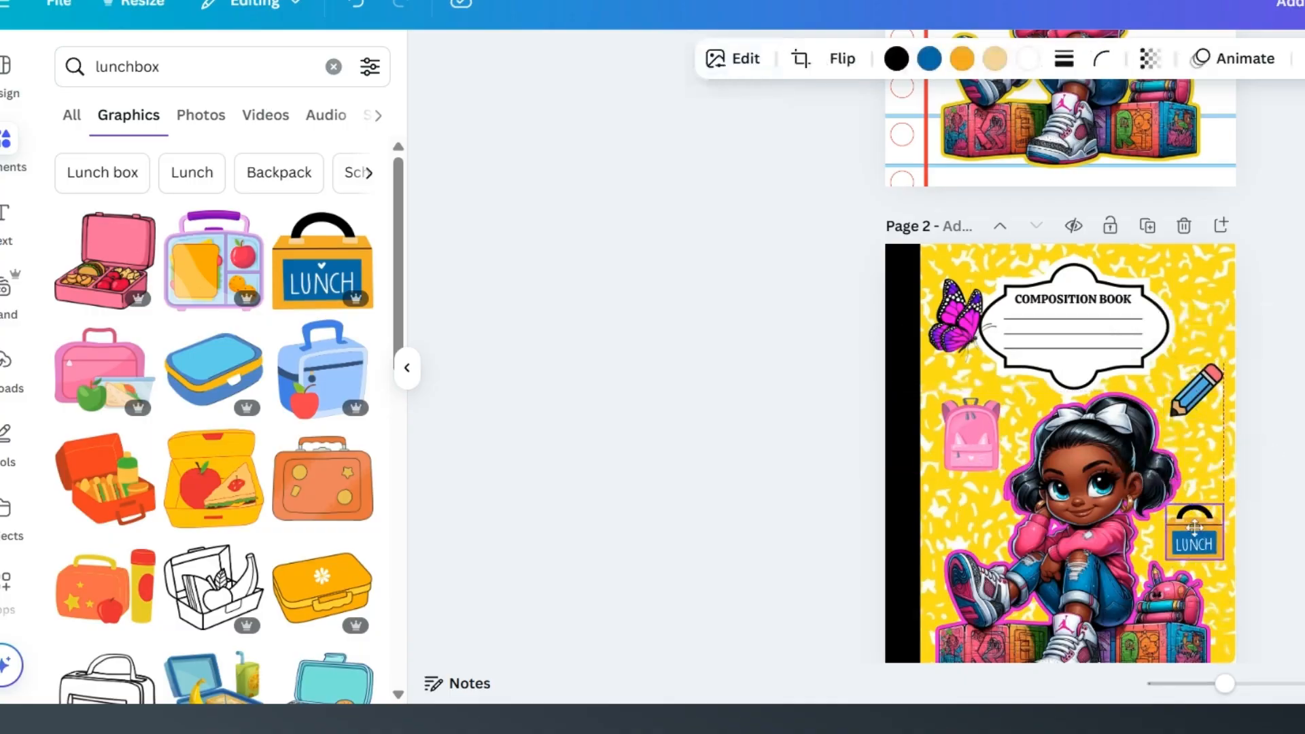
{"action": "scroll", "coordinate": [1259, 491], "scroll_direction": "down", "scroll_amount": 2}
{"action": "left_click", "coordinate": [1261, 491]}
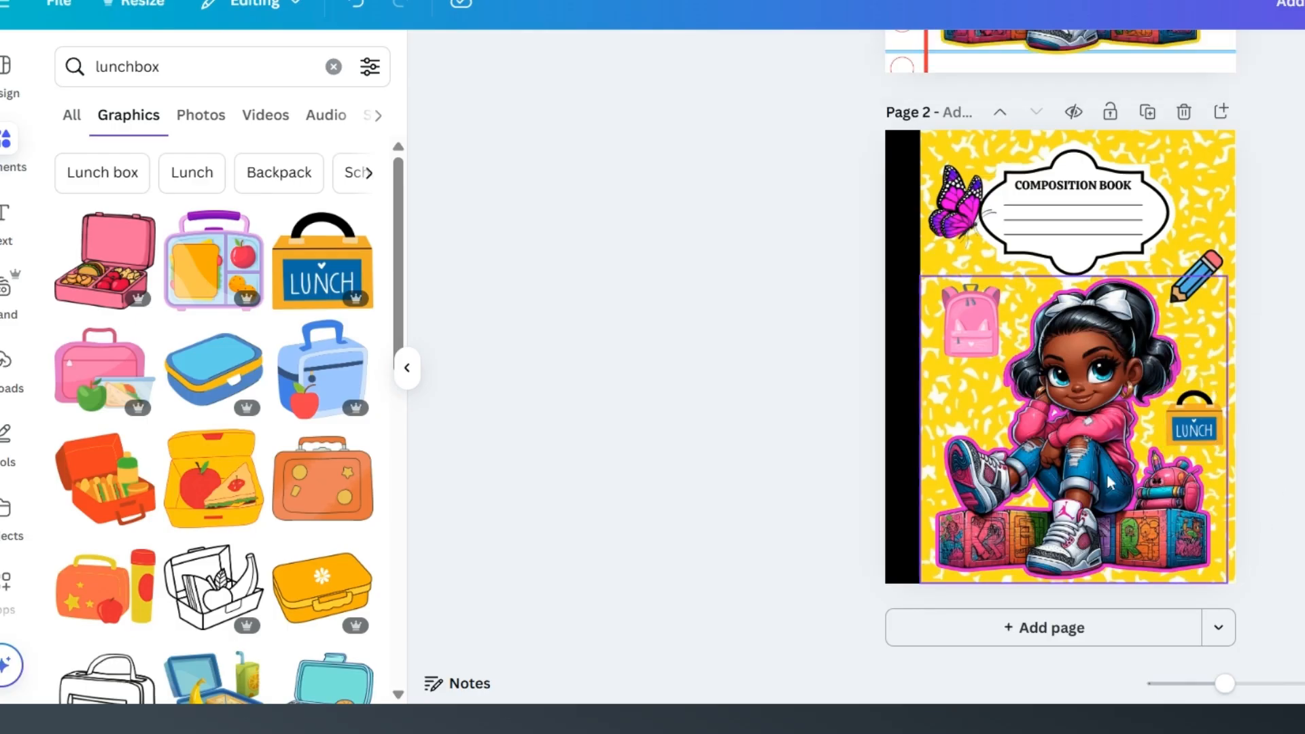
Step: Nudge the "Name" text on page 1 slightly toward the school bus within its label and compare both covers
{"action": "scroll", "coordinate": [1060, 347], "scroll_direction": "up", "scroll_amount": 8}
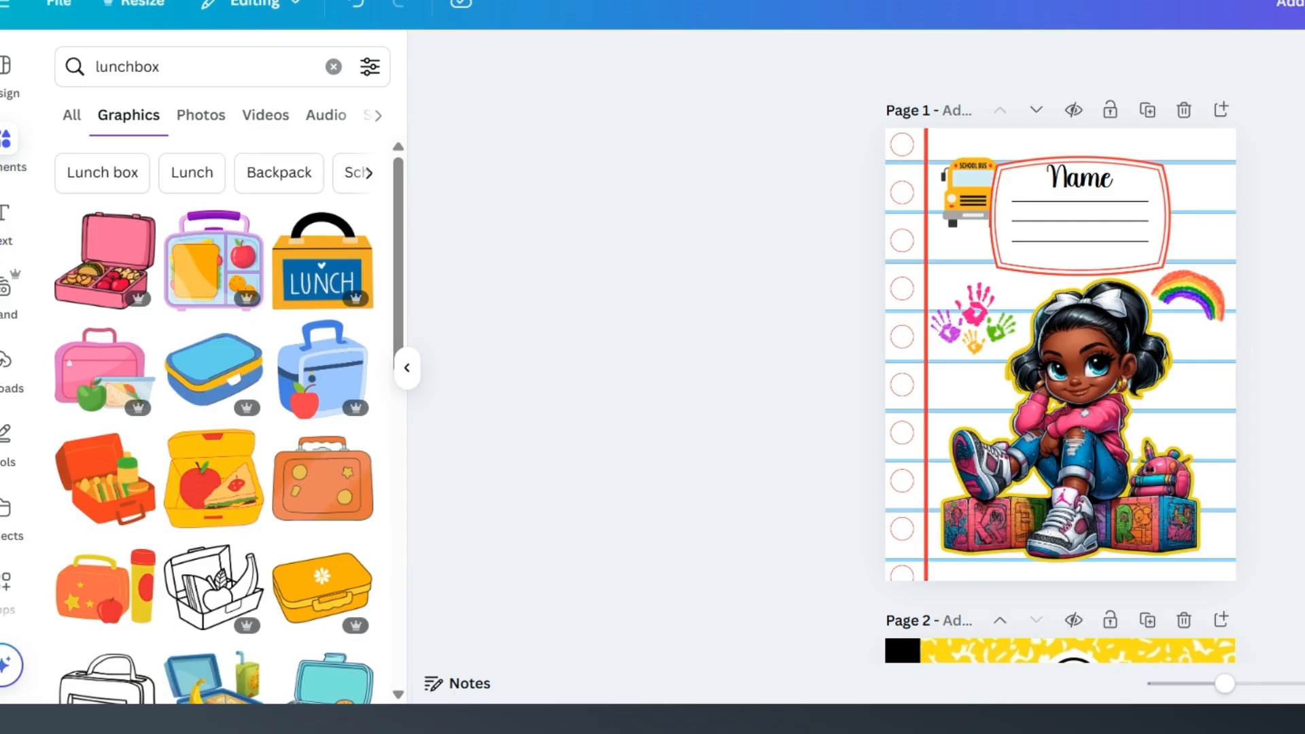
{"action": "left_click_drag", "start_coordinate": [1074, 170], "coordinate": [1066, 170]}
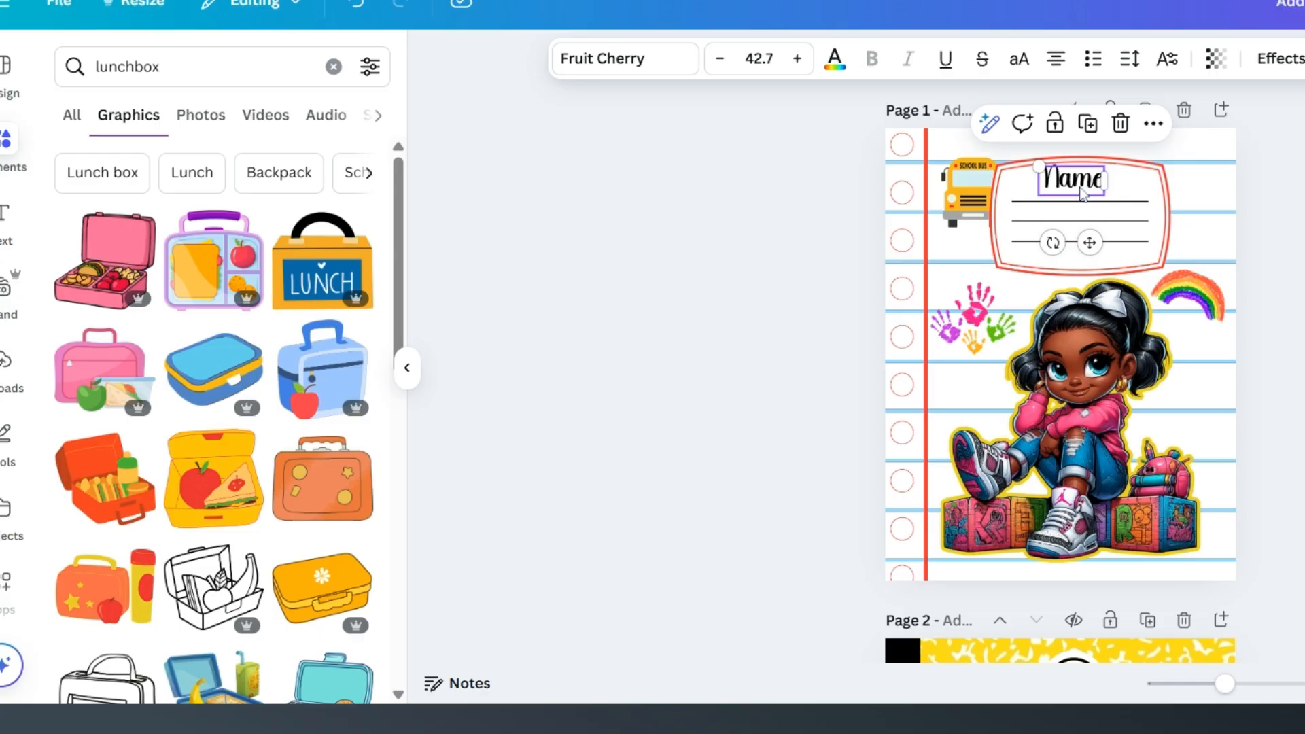
{"action": "scroll", "coordinate": [1151, 265], "scroll_direction": "down", "scroll_amount": 4}
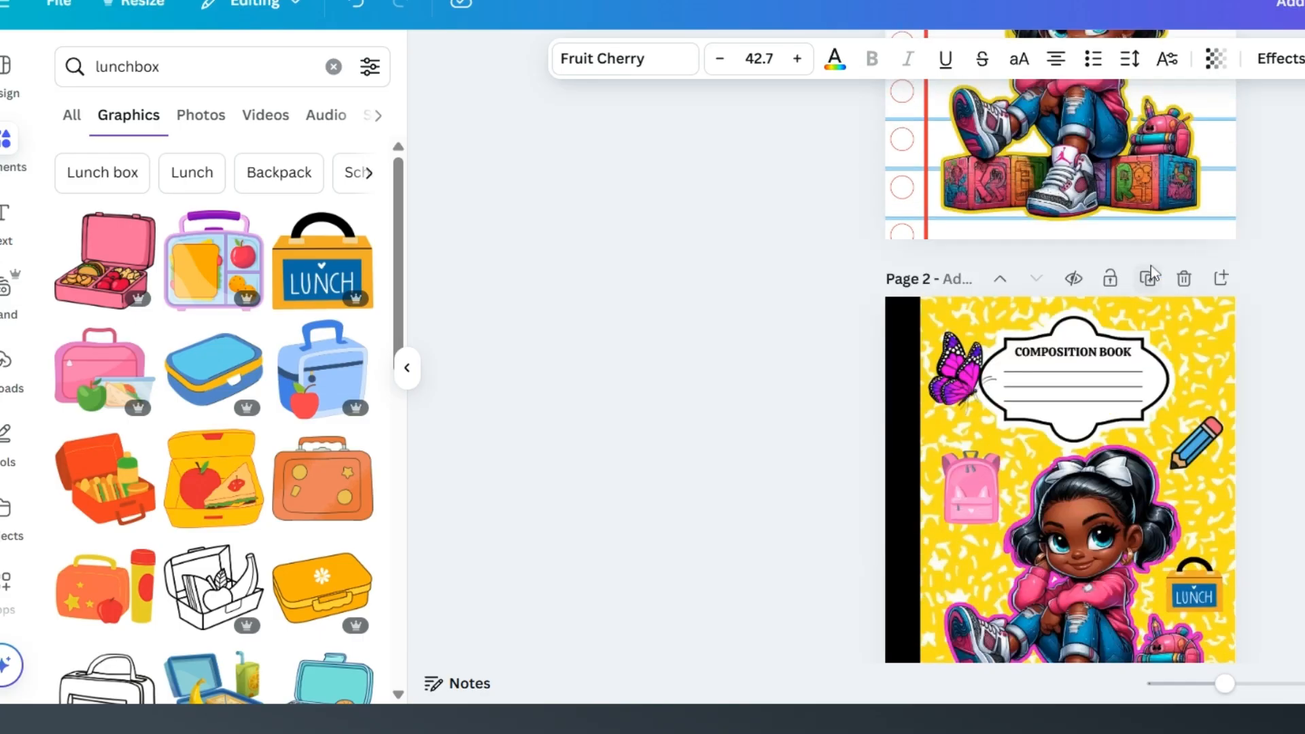
{"action": "scroll", "coordinate": [1025, 243], "scroll_direction": "down", "scroll_amount": 1}
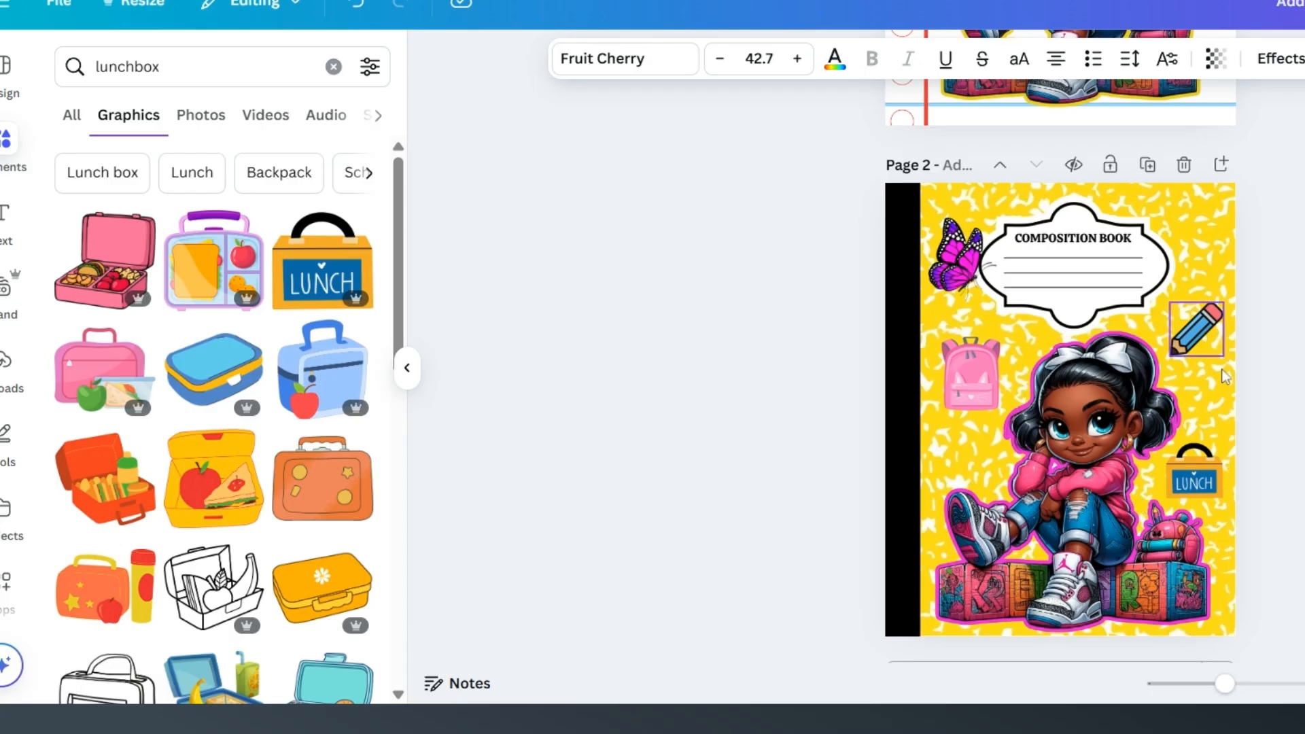
{"action": "scroll", "coordinate": [1304, 308], "scroll_direction": "up", "scroll_amount": 5}
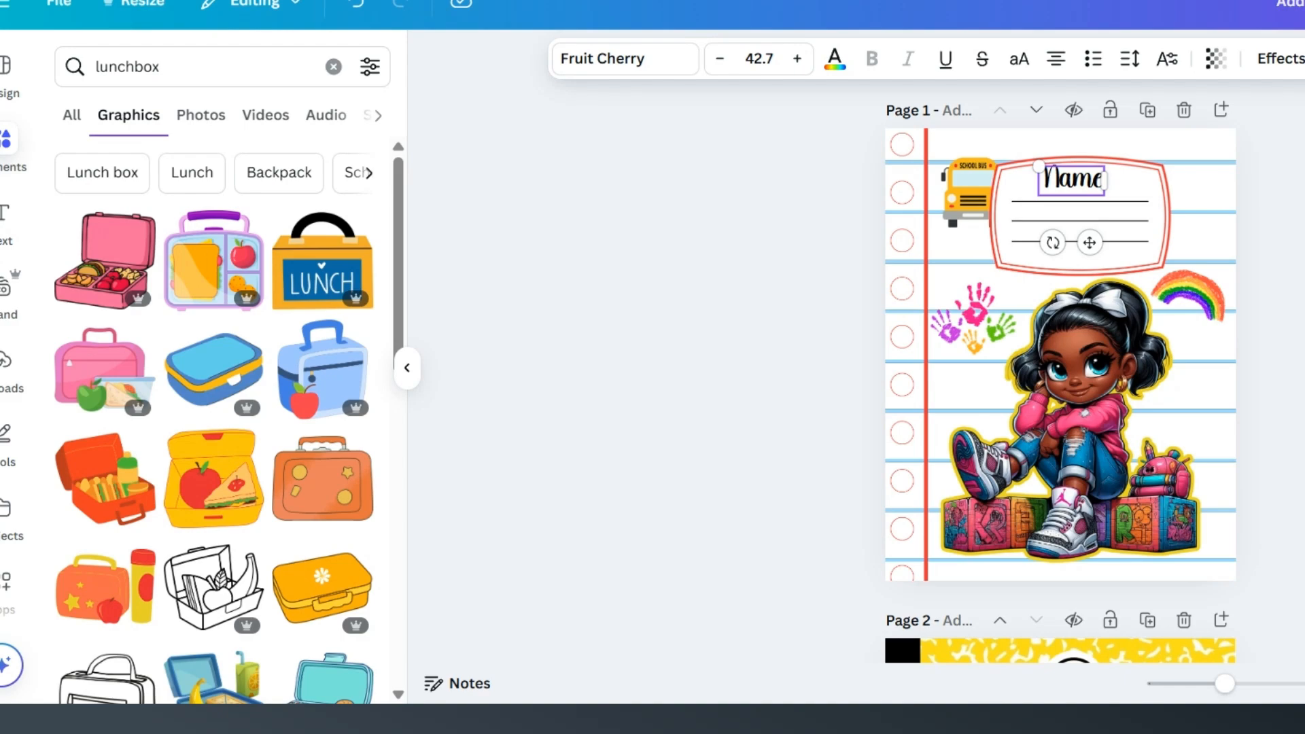
{"action": "key", "text": "Escape"}
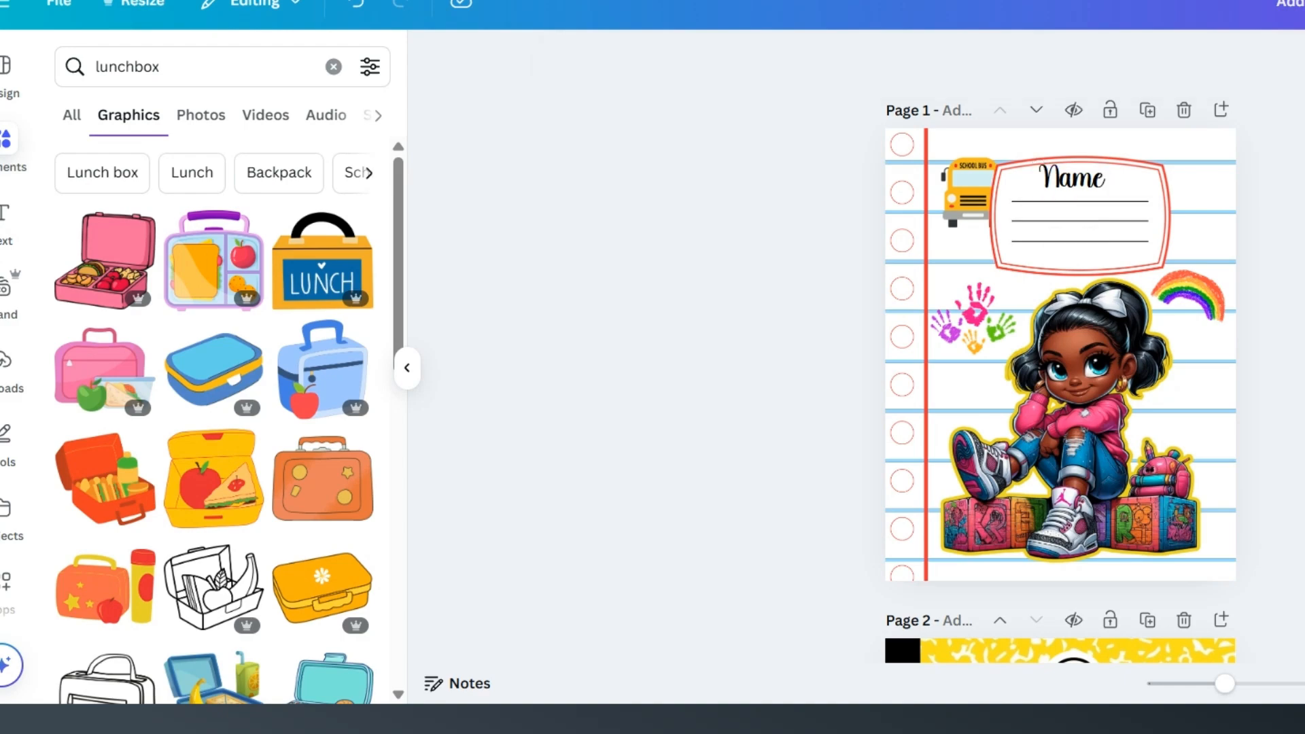